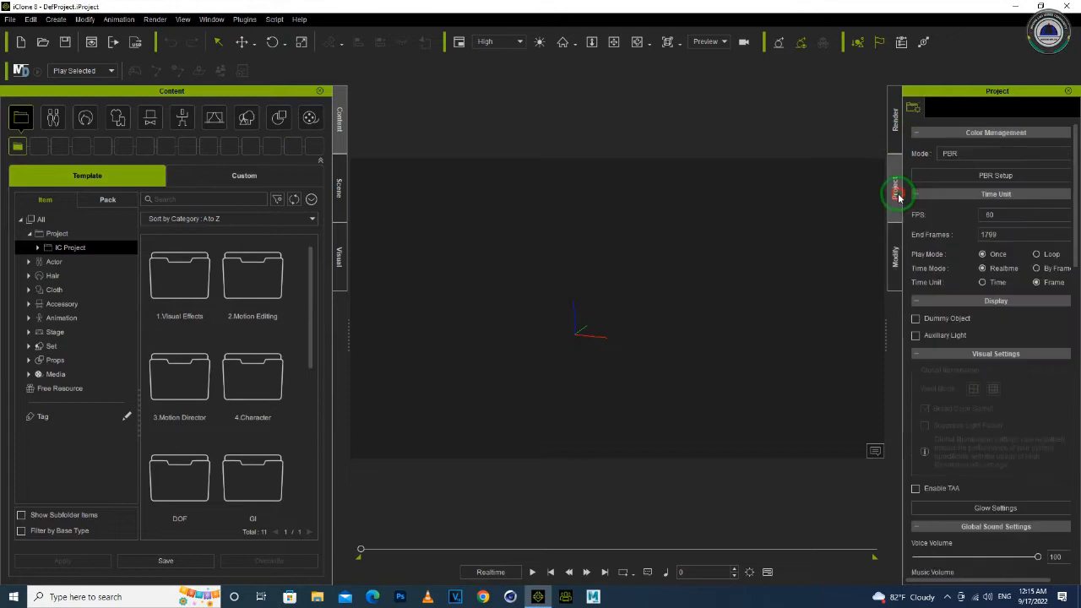
- Activate the image for the project's 2D background
{"action": "scroll", "coordinate": [996, 396], "scroll_direction": "down", "scroll_amount": 5}
{"action": "scroll", "coordinate": [990, 412], "scroll_direction": "down", "scroll_amount": 2}
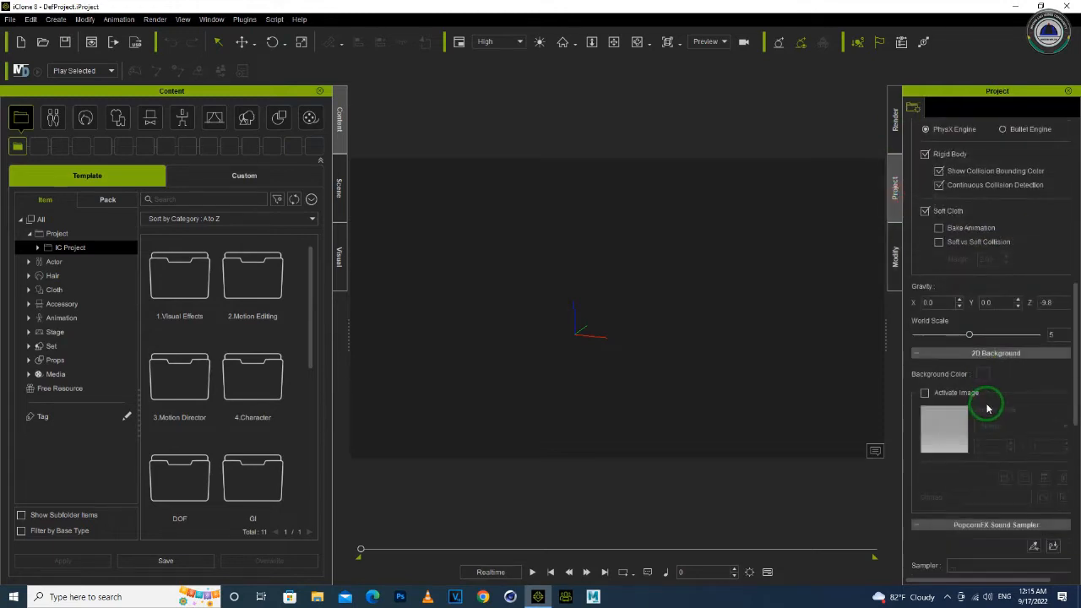
{"action": "left_click", "coordinate": [925, 393]}
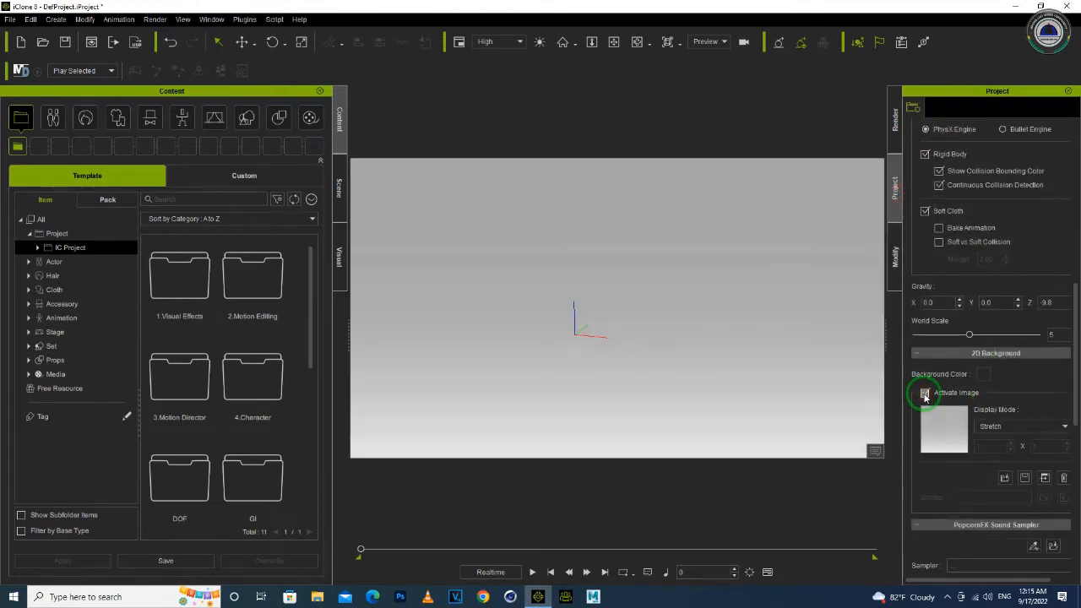
{"action": "left_click", "coordinate": [924, 393]}
{"action": "left_click", "coordinate": [924, 394]}
{"action": "left_click", "coordinate": [924, 394]}
{"action": "left_click", "coordinate": [924, 393]}
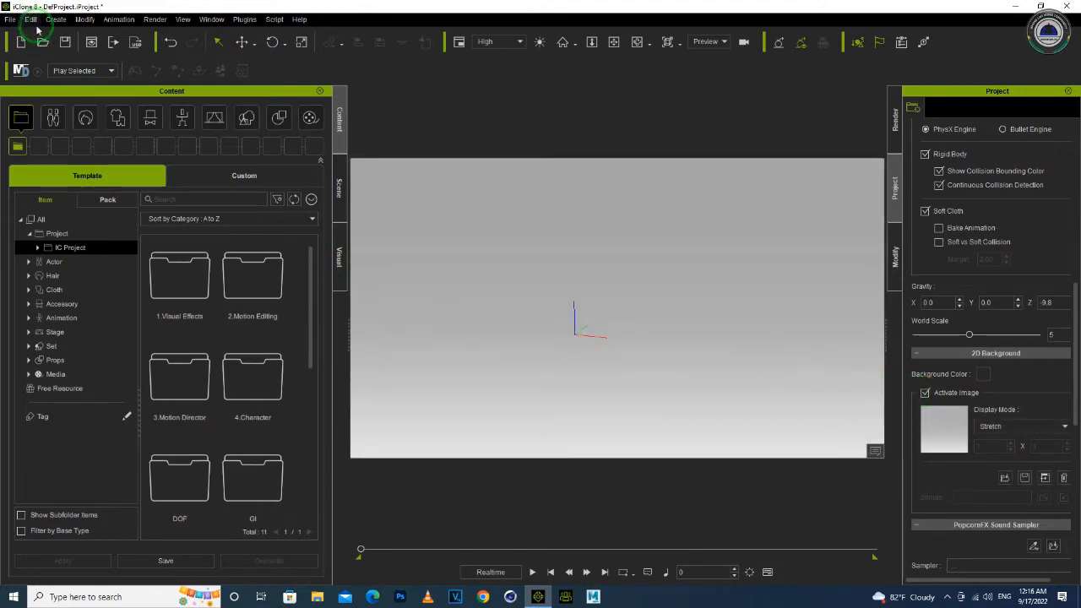
- Import the fenced wooden house model from the House002 folder on the Desktop
{"action": "left_click", "coordinate": [10, 19]}
{"action": "mouse_move", "coordinate": [37, 98]}
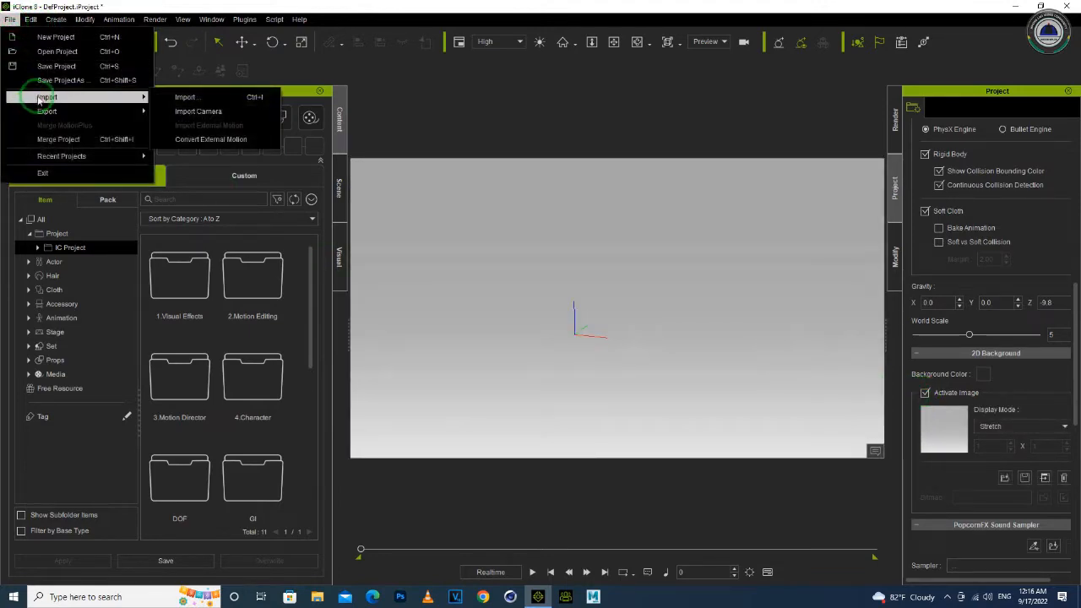
{"action": "left_click", "coordinate": [184, 97]}
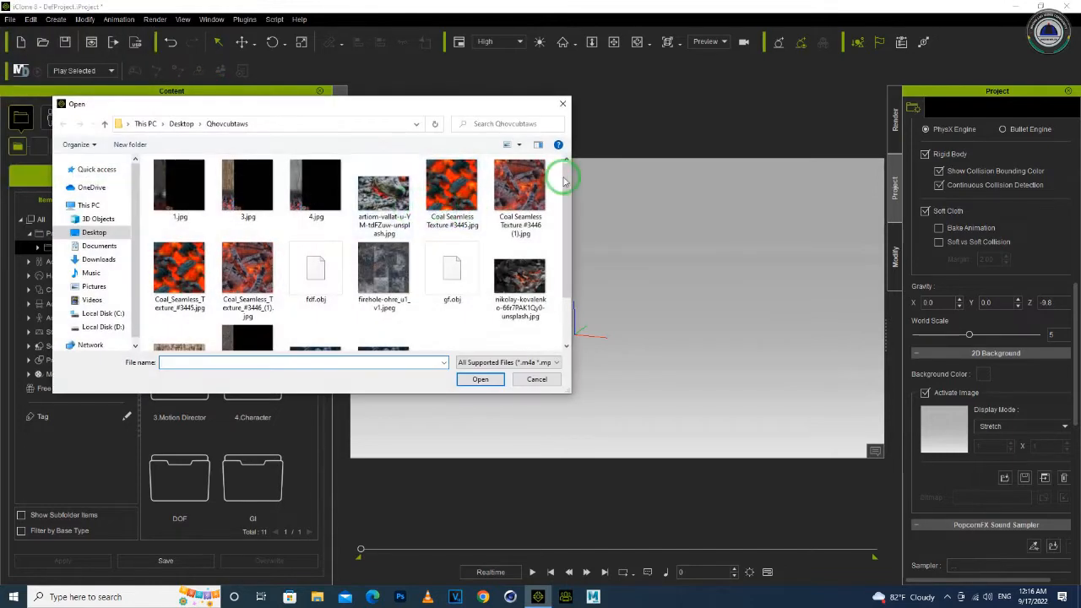
{"action": "left_click", "coordinate": [565, 312]}
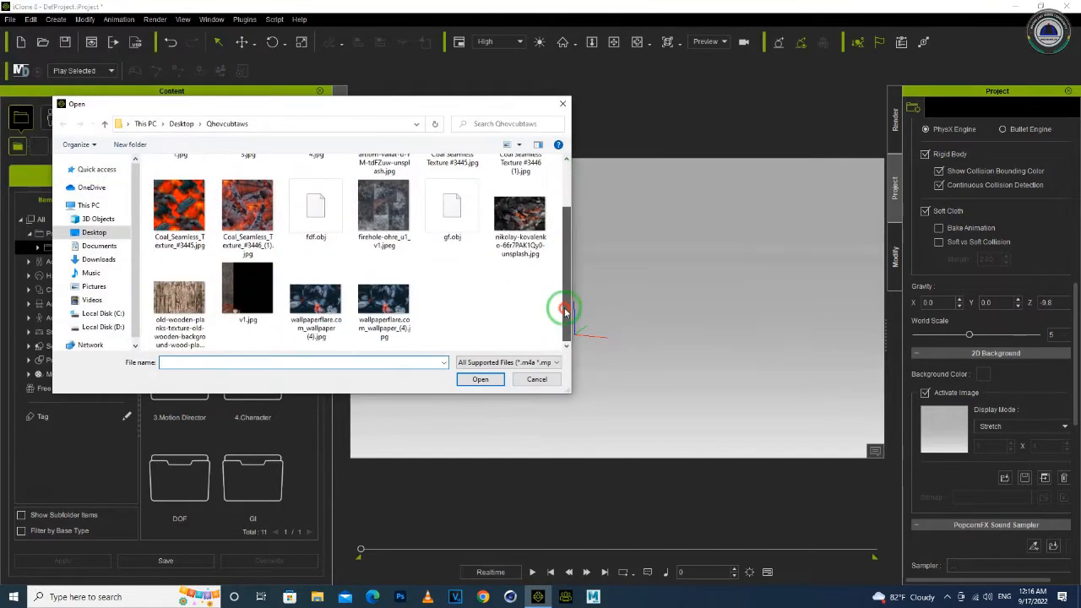
{"action": "left_click", "coordinate": [181, 124]}
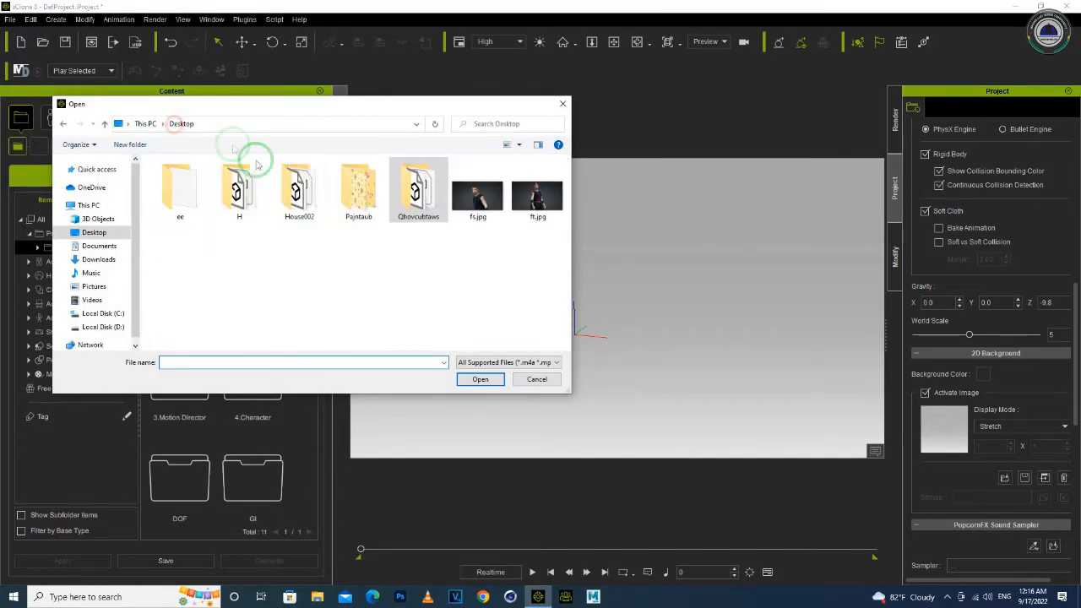
{"action": "double_click", "coordinate": [299, 203]}
{"action": "left_click_drag", "start_coordinate": [566, 173], "coordinate": [566, 346]}
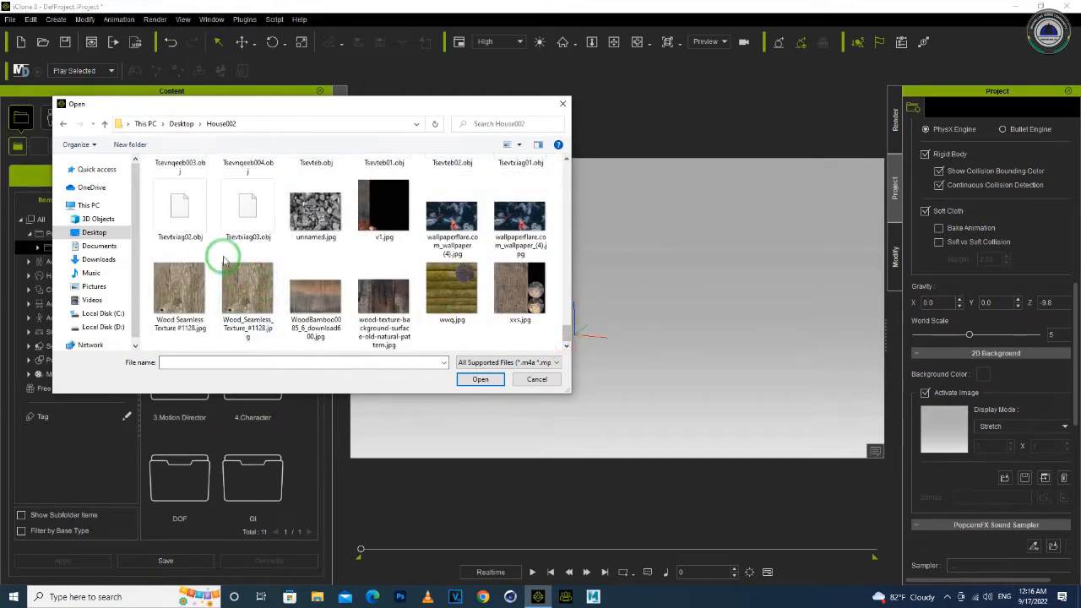
{"action": "double_click", "coordinate": [239, 221]}
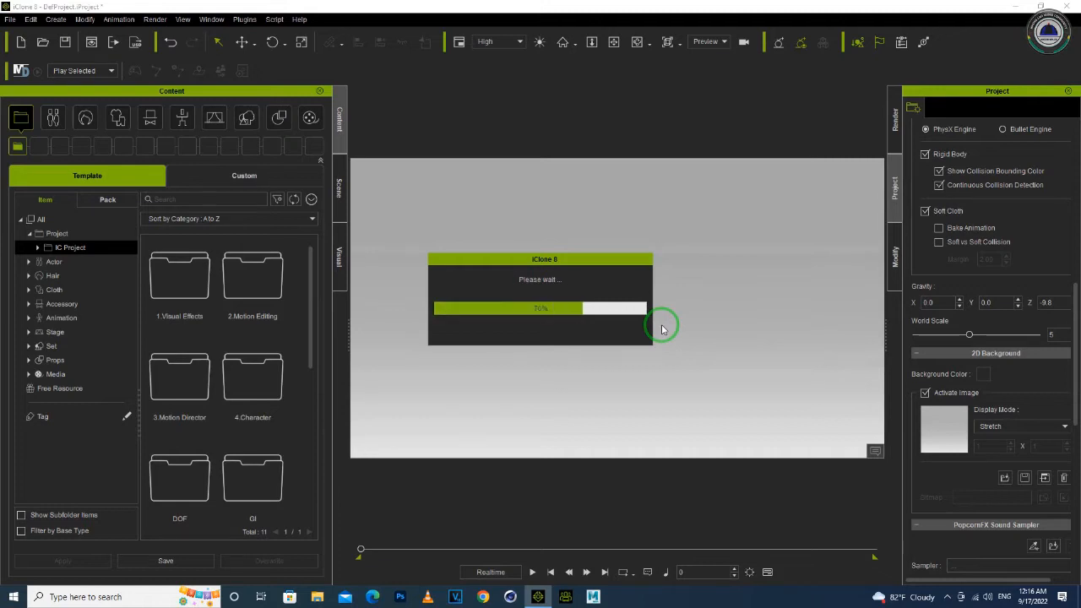
- Examine the imported house and its surrounding fence from the back, side and front
{"action": "scroll", "coordinate": [615, 299], "scroll_direction": "down", "scroll_amount": 3}
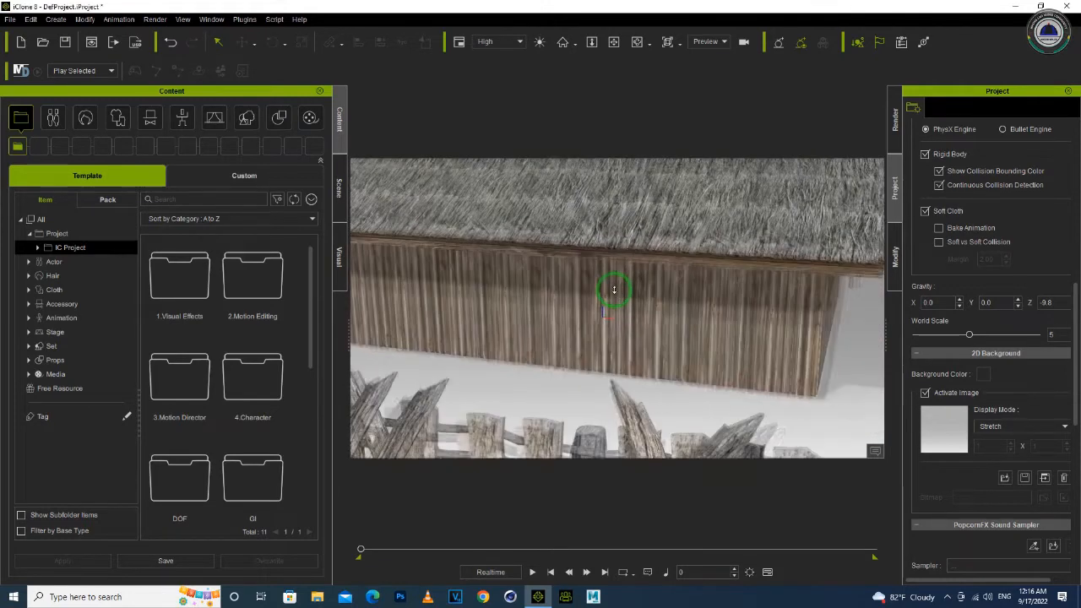
{"action": "left_click_drag", "start_coordinate": [670, 320], "coordinate": [631, 291], "text": "alt"}
{"action": "scroll", "coordinate": [630, 292], "scroll_direction": "down", "scroll_amount": 5}
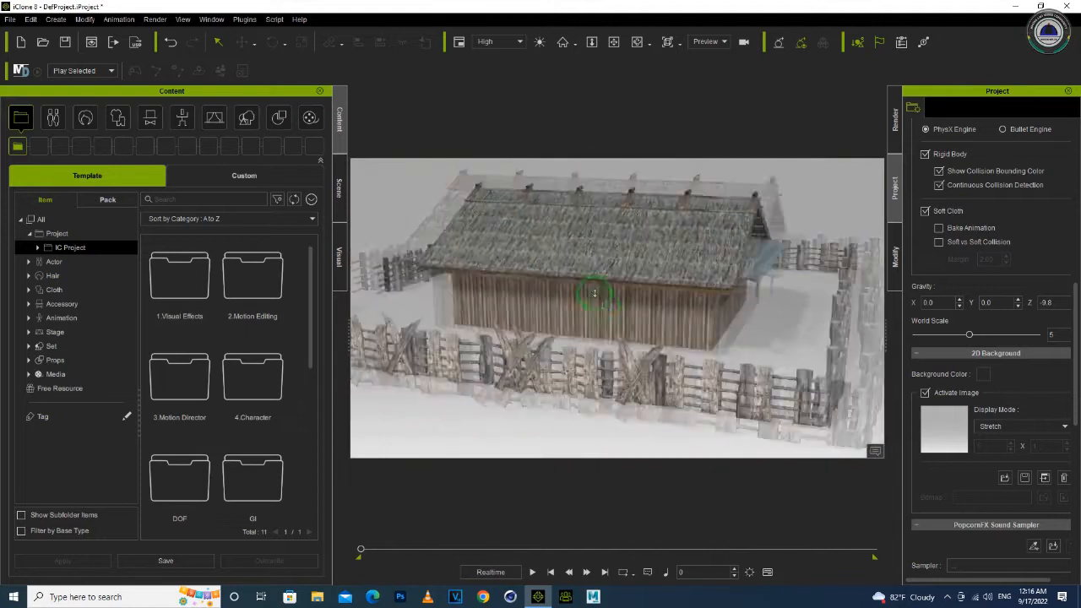
{"action": "left_click_drag", "start_coordinate": [609, 328], "coordinate": [785, 326], "text": "alt"}
{"action": "scroll", "coordinate": [659, 313], "scroll_direction": "down", "scroll_amount": 2}
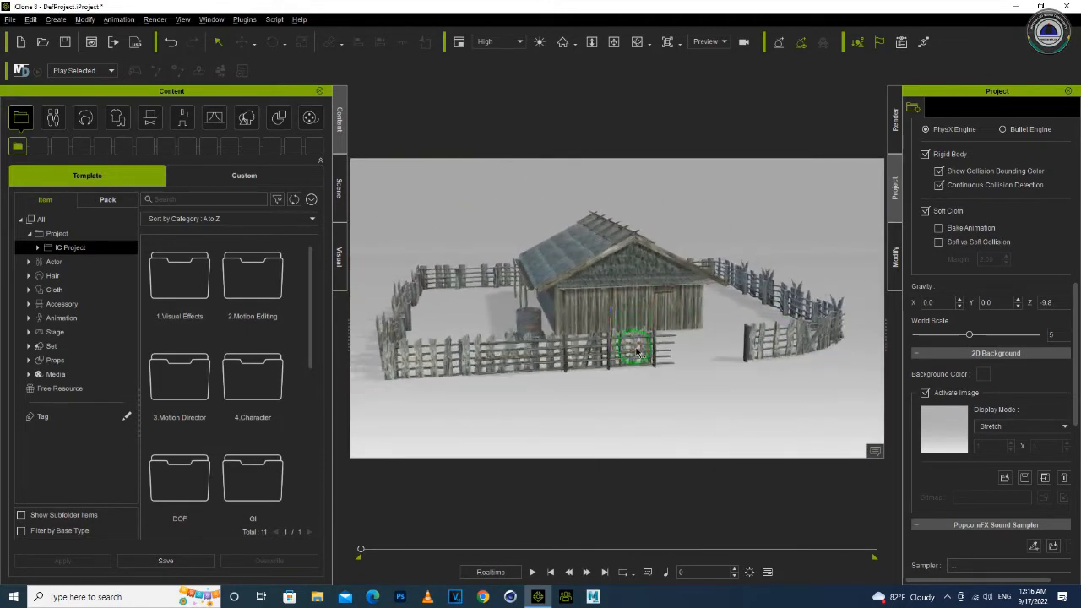
{"action": "middle_click_drag", "start_coordinate": [634, 347], "coordinate": [625, 338]}
{"action": "scroll", "coordinate": [591, 336], "scroll_direction": "down", "scroll_amount": 2}
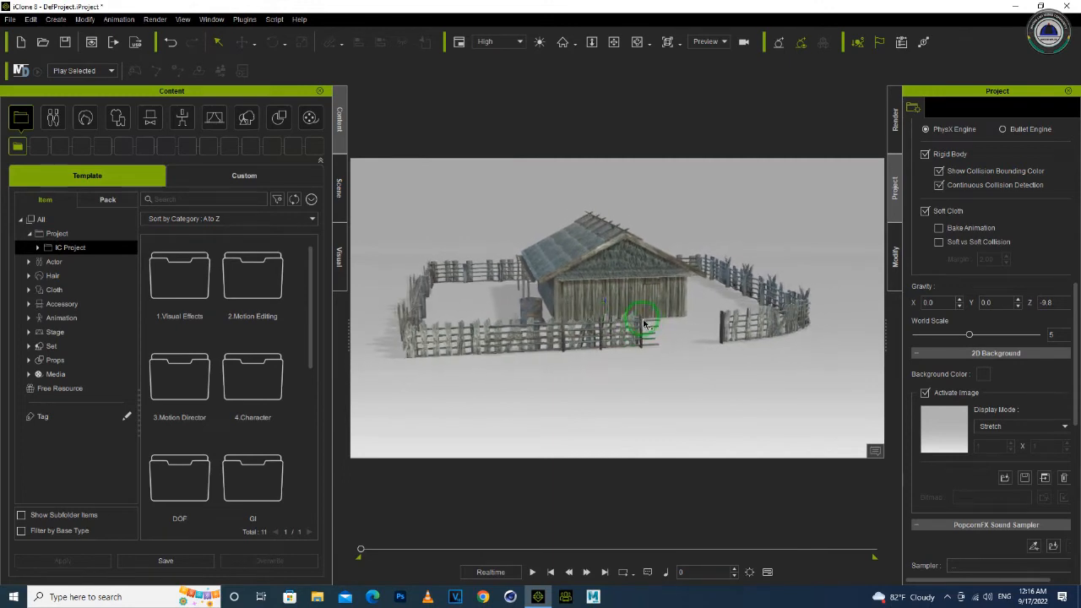
- Select the house model, frame it from above its gate side, and compare the view with the background image off and on
{"action": "left_click", "coordinate": [620, 309]}
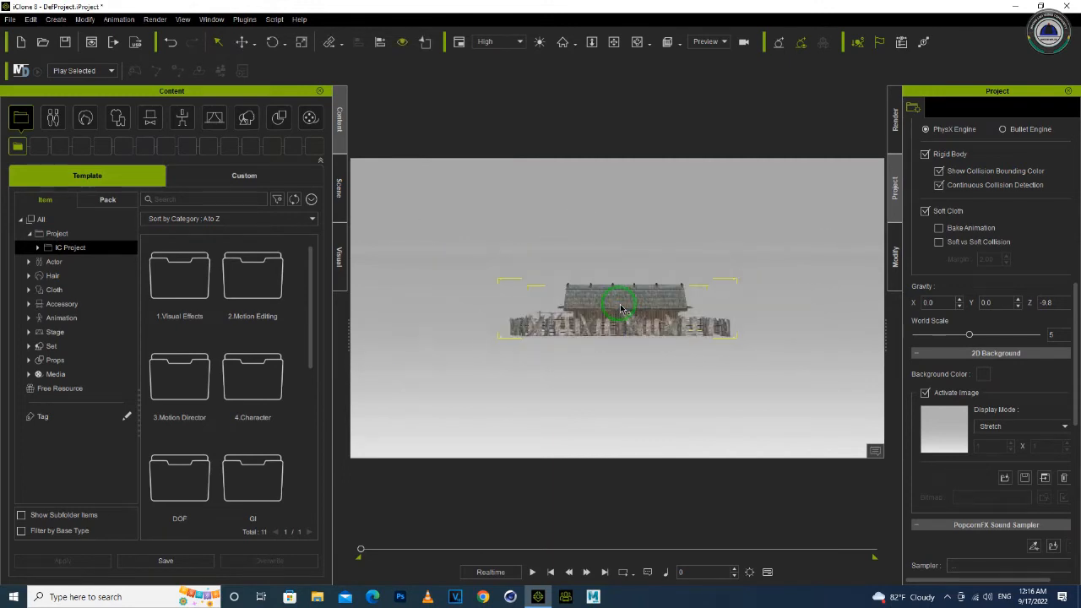
{"action": "right_click_drag", "start_coordinate": [639, 318], "coordinate": [636, 393]}
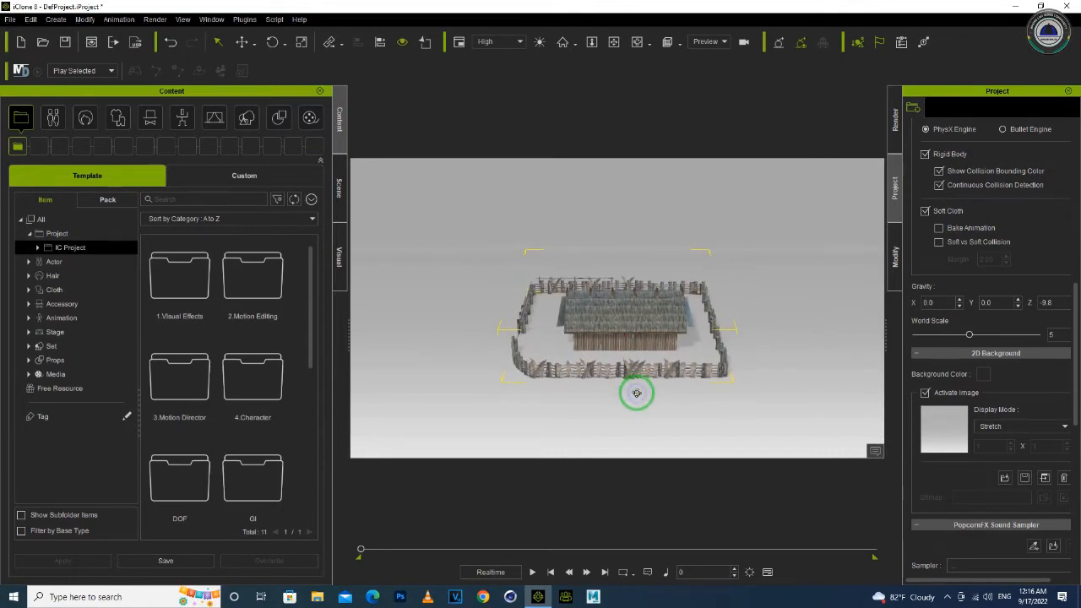
{"action": "key", "text": "l"}
{"action": "right_click_drag", "start_coordinate": [634, 353], "coordinate": [634, 391]}
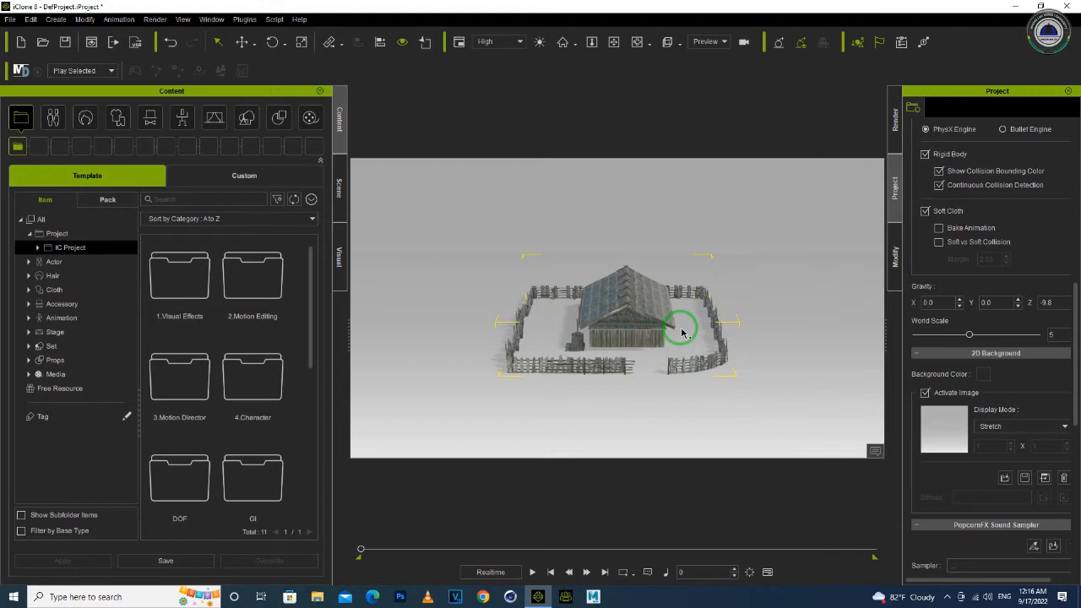
{"action": "scroll", "coordinate": [636, 347], "scroll_direction": "up", "scroll_amount": 4}
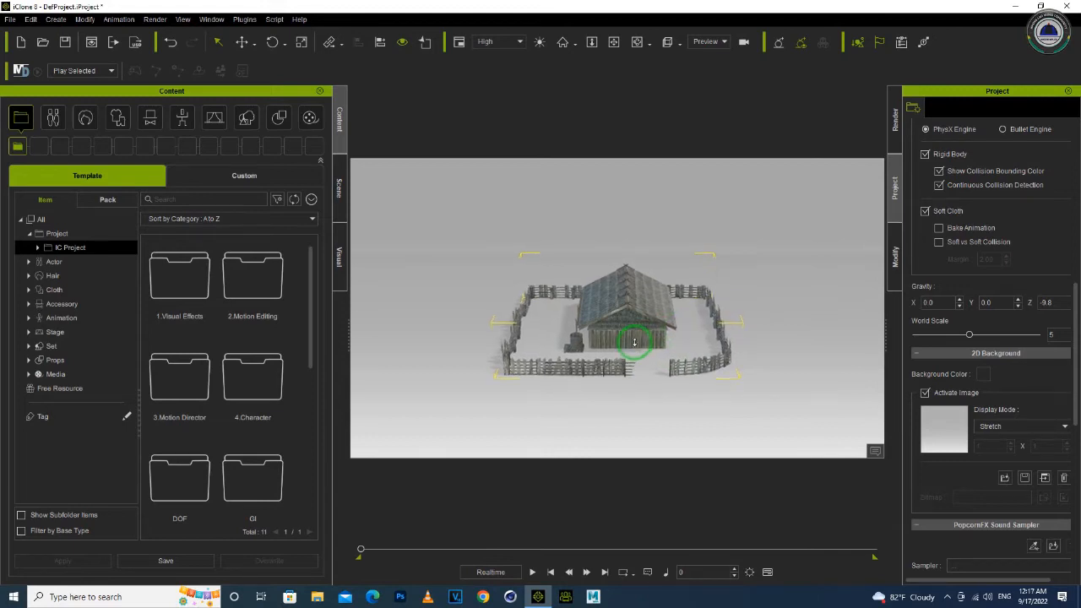
{"action": "scroll", "coordinate": [625, 336], "scroll_direction": "up", "scroll_amount": 4}
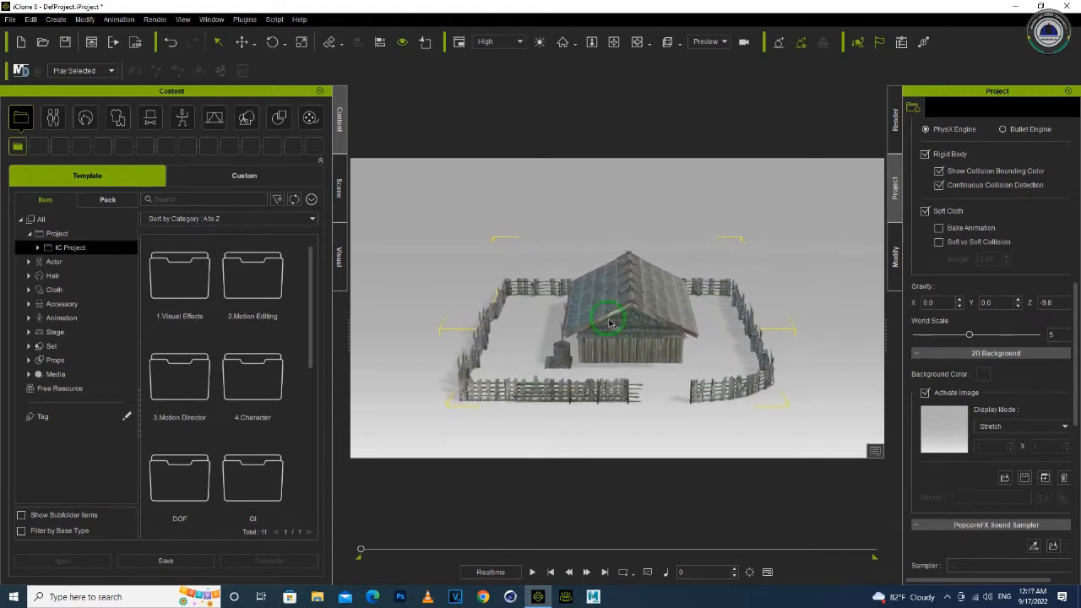
{"action": "middle_click_drag", "start_coordinate": [609, 326], "coordinate": [609, 330]}
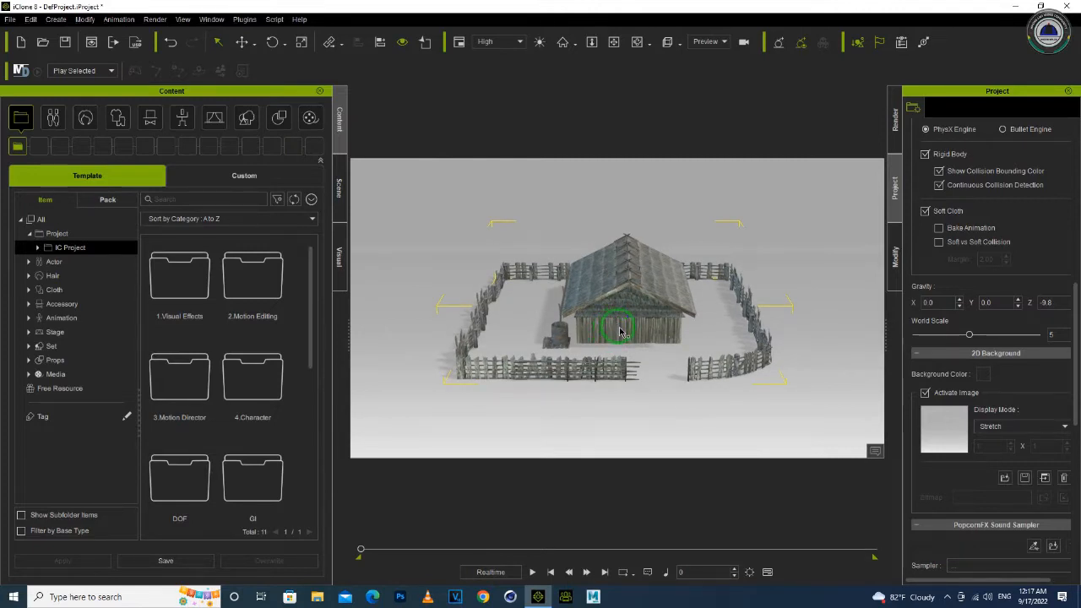
{"action": "left_click", "coordinate": [925, 392]}
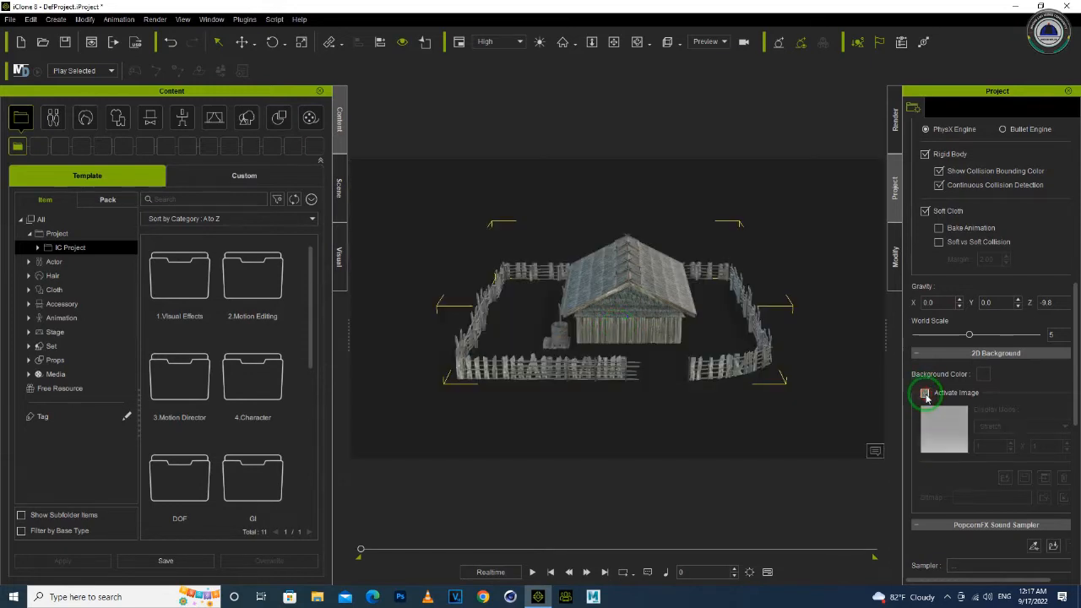
{"action": "left_click", "coordinate": [925, 392]}
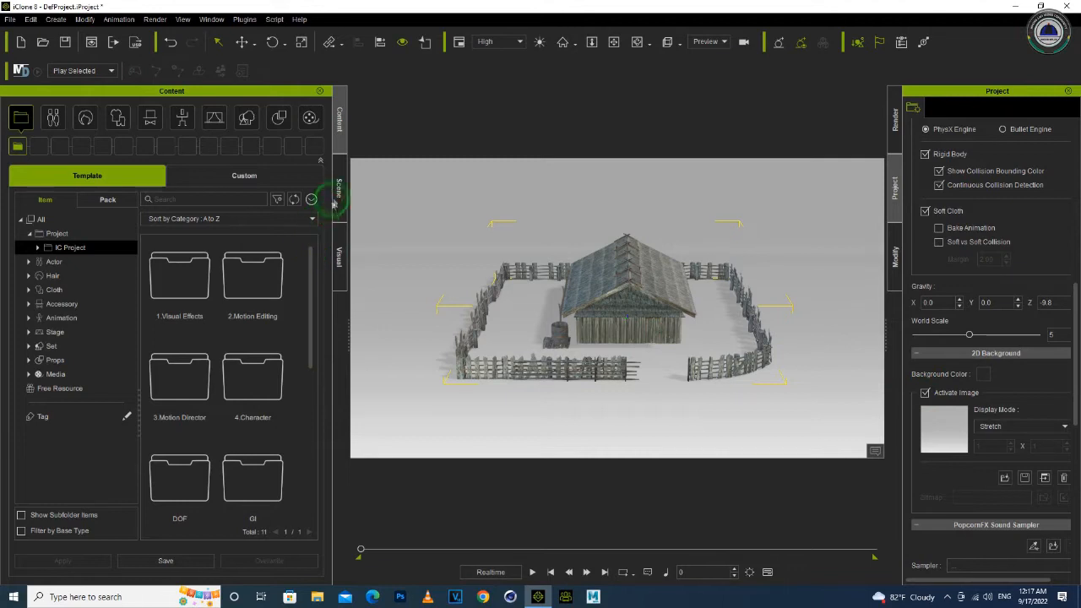
- Save the selected house to the custom props library as Tsevtxiag01
{"action": "left_click", "coordinate": [281, 123]}
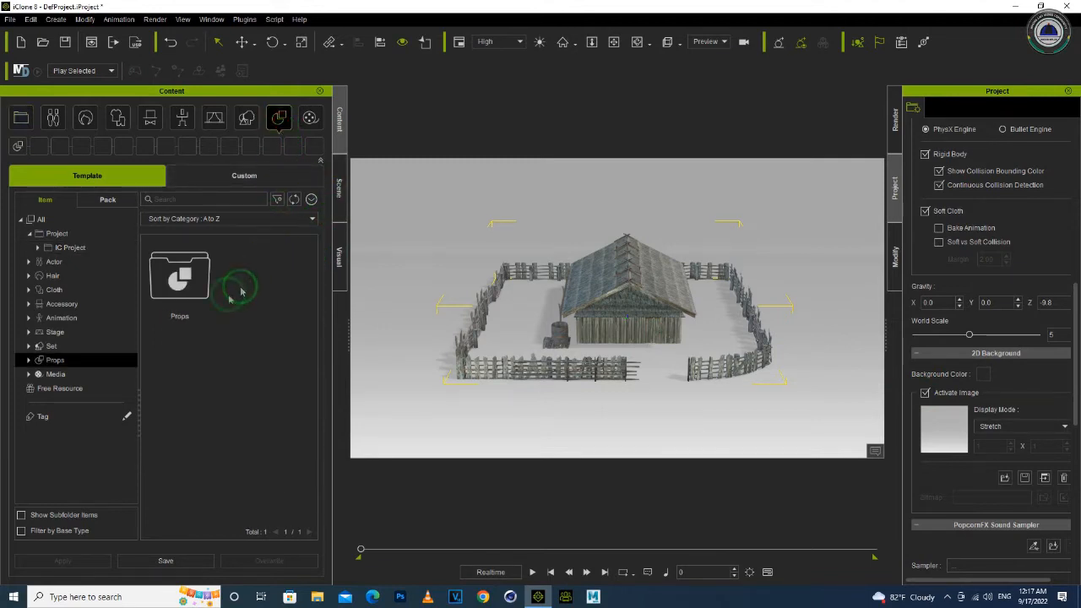
{"action": "double_click", "coordinate": [179, 275]}
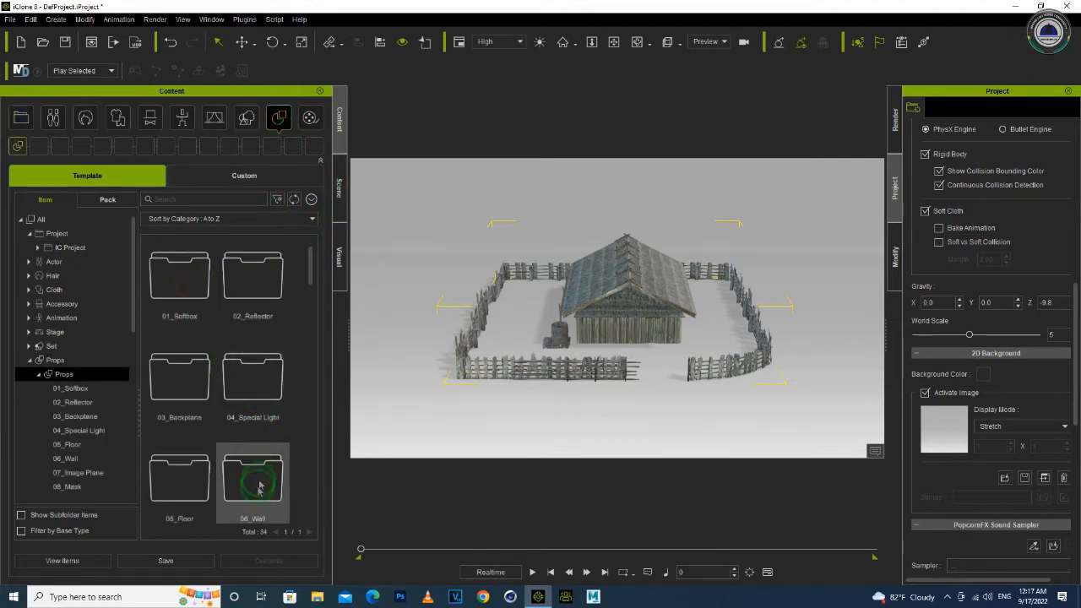
{"action": "left_click", "coordinate": [221, 175]}
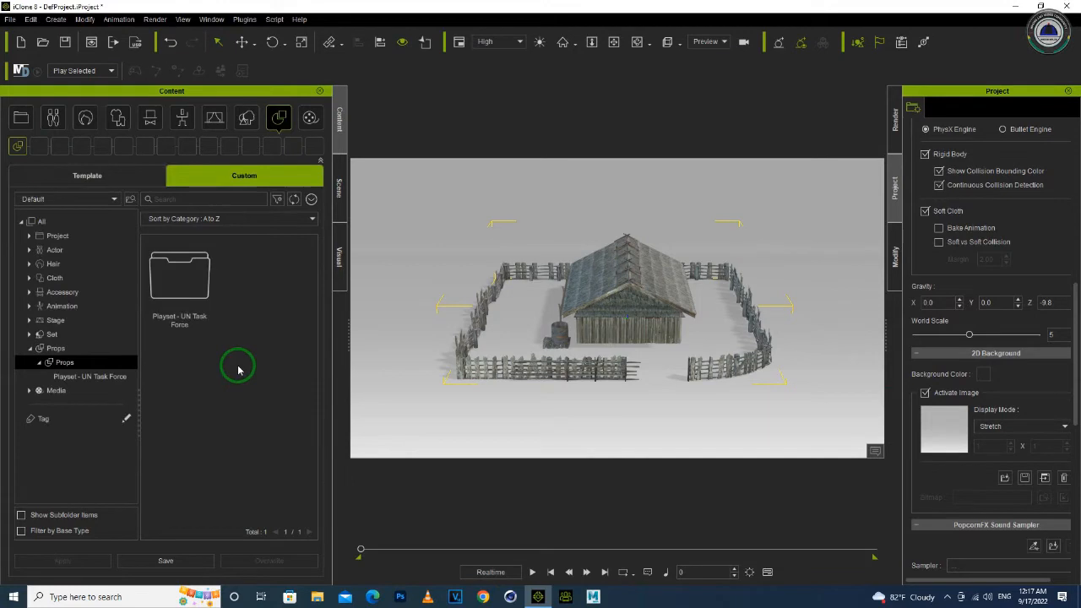
{"action": "left_click", "coordinate": [181, 560]}
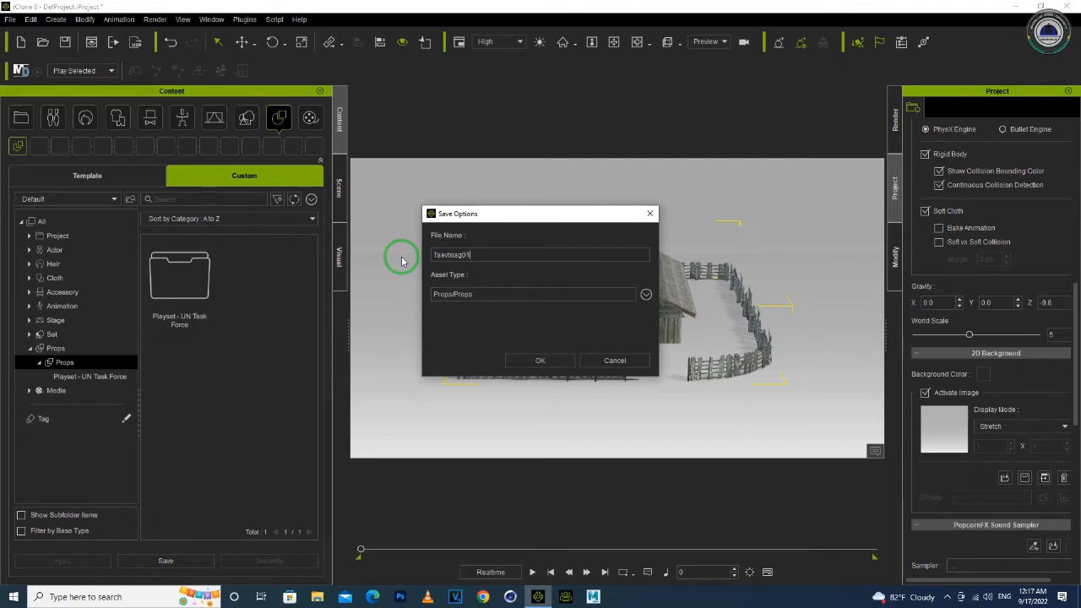
{"action": "key", "text": "Return"}
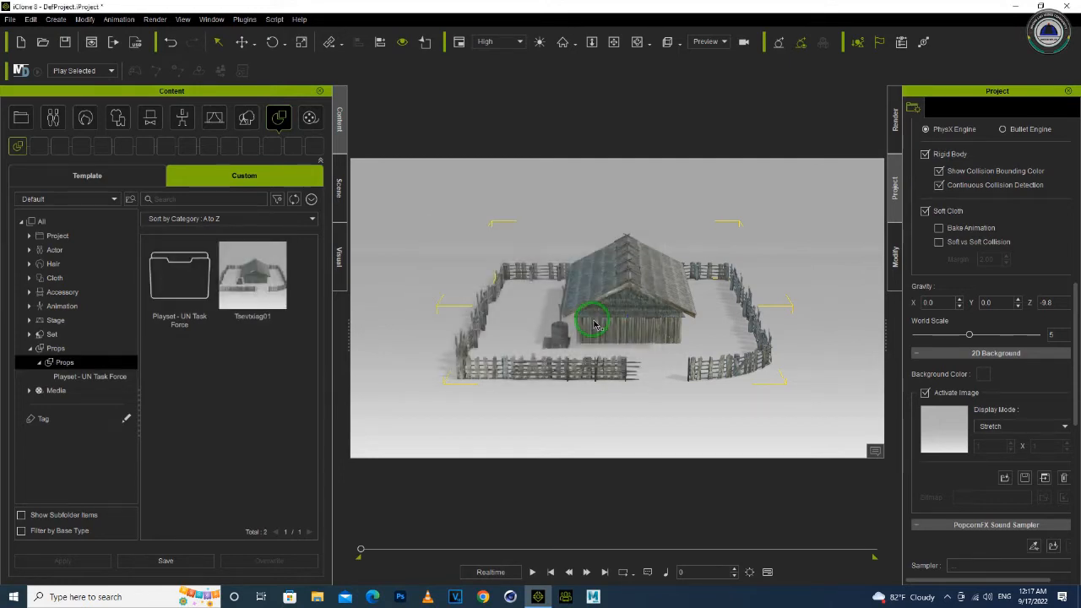
- Check the saved house prop's thumbnail against the viewport with the background image switched off and back on
{"action": "left_click", "coordinate": [289, 275]}
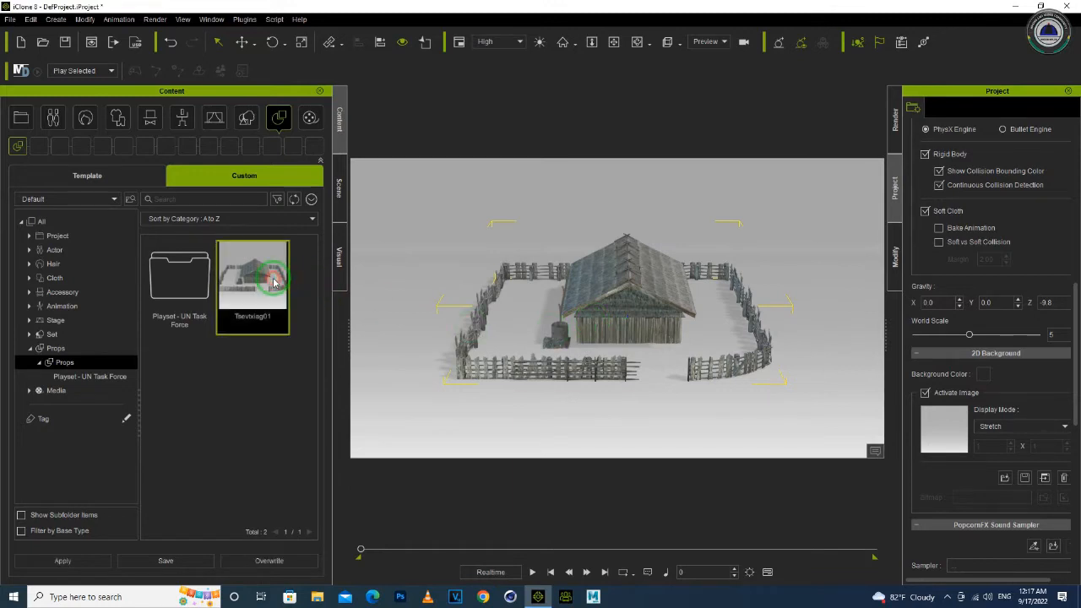
{"action": "left_click", "coordinate": [925, 392]}
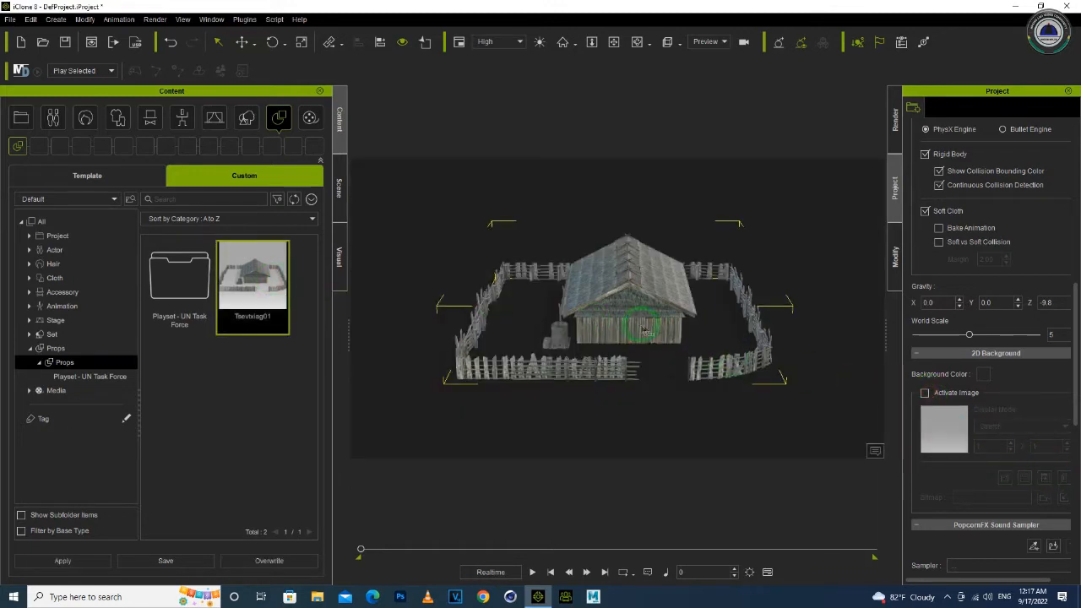
{"action": "left_click", "coordinate": [925, 392]}
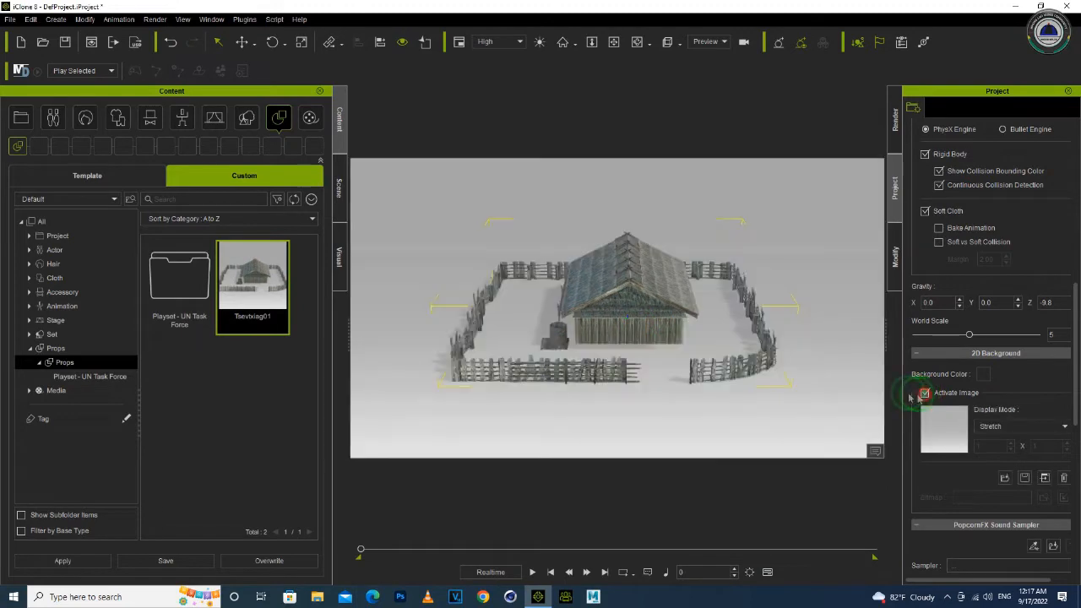
- Select the door in the house's plank wall and set its pivot to the middle with the pivot quick set
{"action": "scroll", "coordinate": [583, 307], "scroll_direction": "up", "scroll_amount": 8}
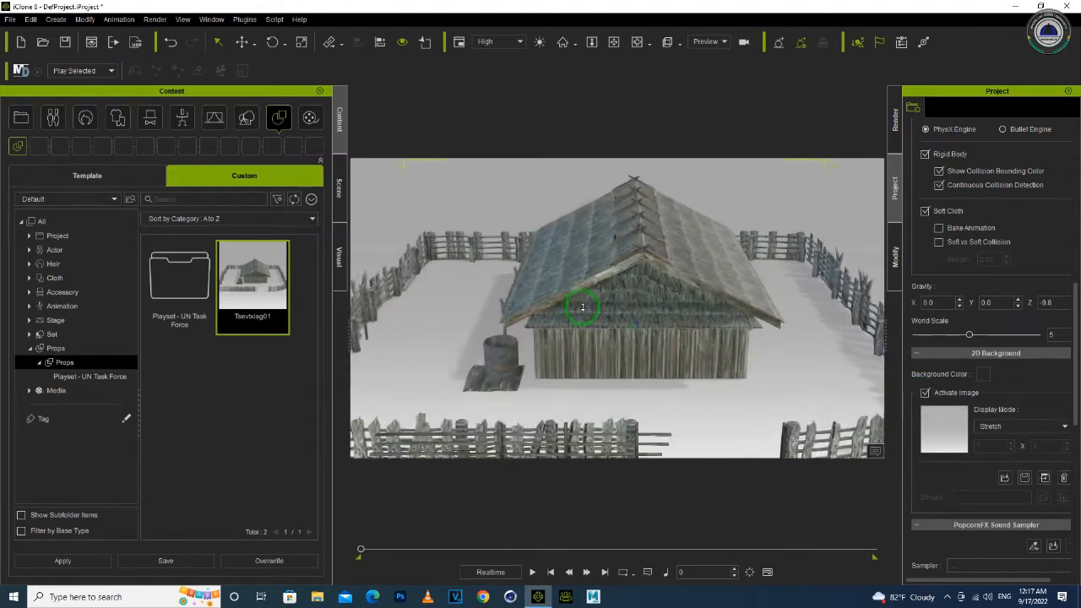
{"action": "scroll", "coordinate": [581, 305], "scroll_direction": "up", "scroll_amount": 10}
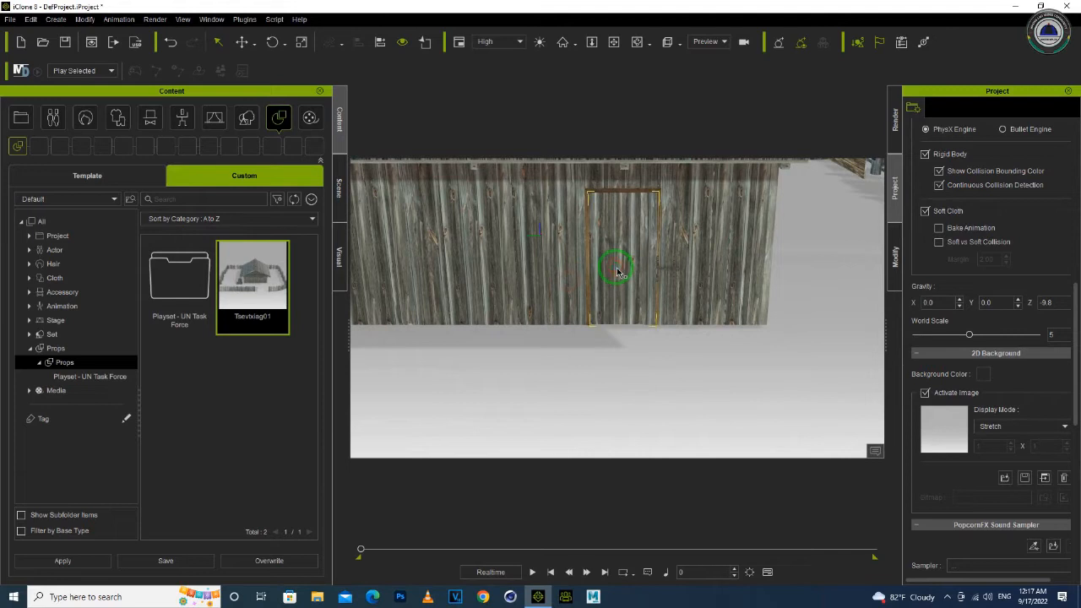
{"action": "right_click_drag", "start_coordinate": [631, 324], "coordinate": [630, 298]}
{"action": "scroll", "coordinate": [632, 294], "scroll_direction": "up", "scroll_amount": 4}
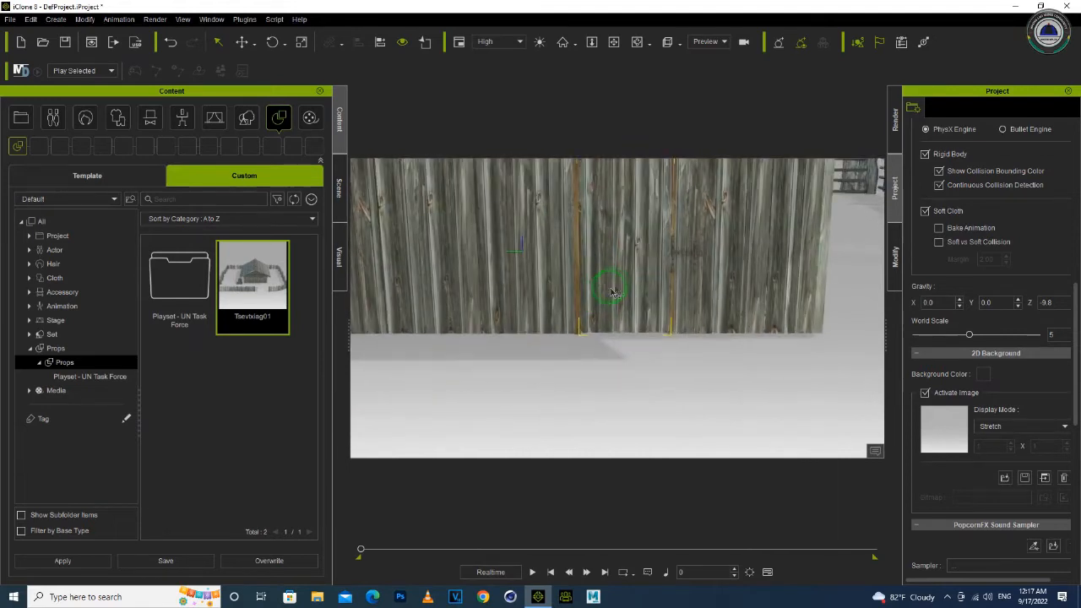
{"action": "mouse_move", "coordinate": [556, 273]}
{"action": "right_mouse_down"}
{"action": "mouse_move", "coordinate": [571, 282]}
{"action": "mouse_move", "coordinate": [553, 277]}
{"action": "right_mouse_up"}
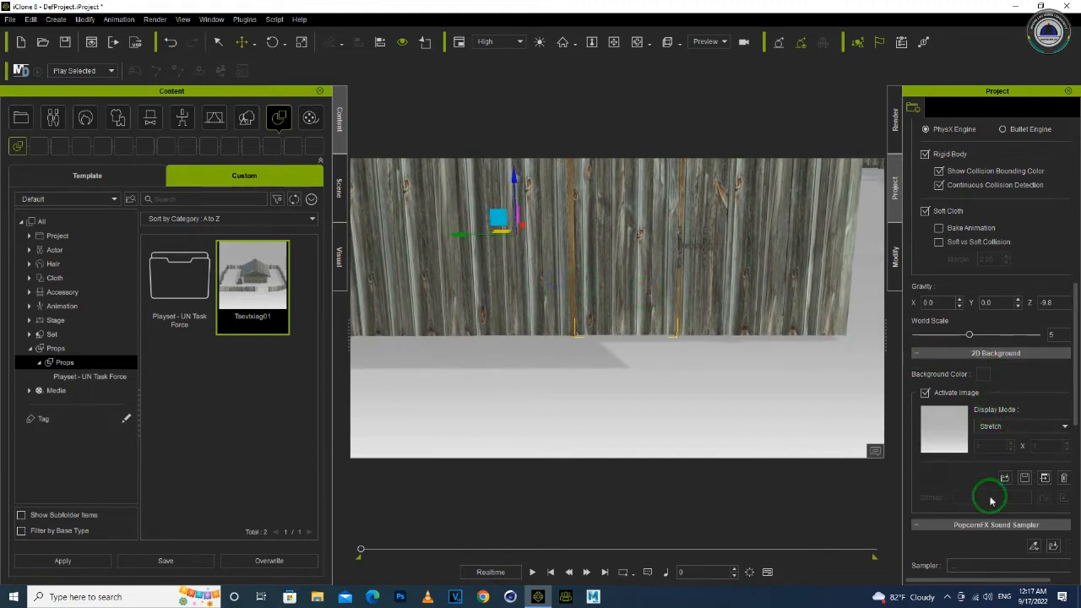
{"action": "left_click", "coordinate": [894, 256]}
{"action": "scroll", "coordinate": [989, 464], "scroll_direction": "down", "scroll_amount": 10}
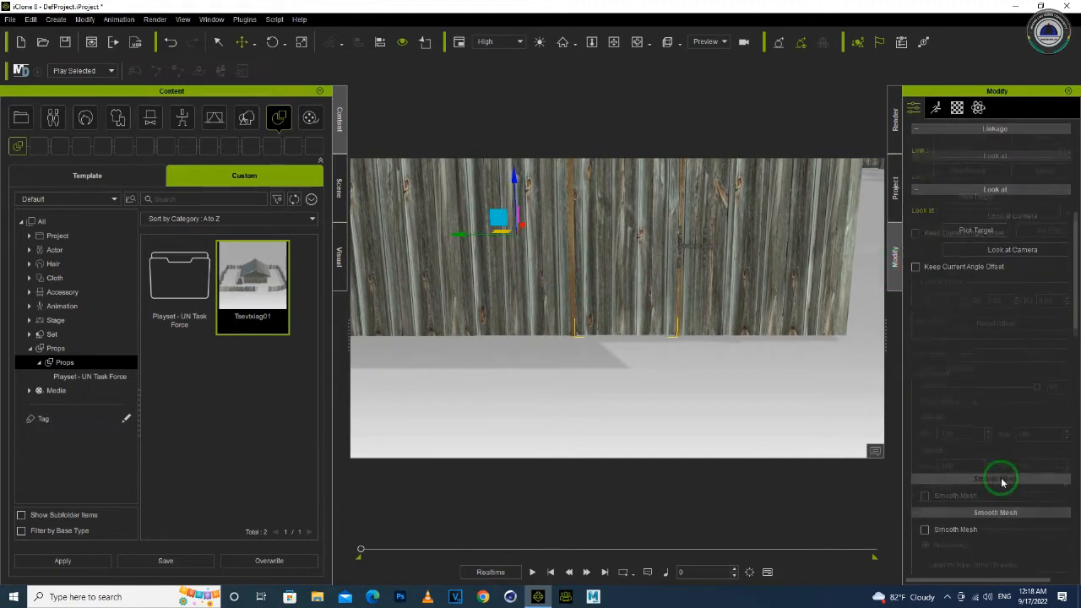
{"action": "left_click", "coordinate": [993, 360]}
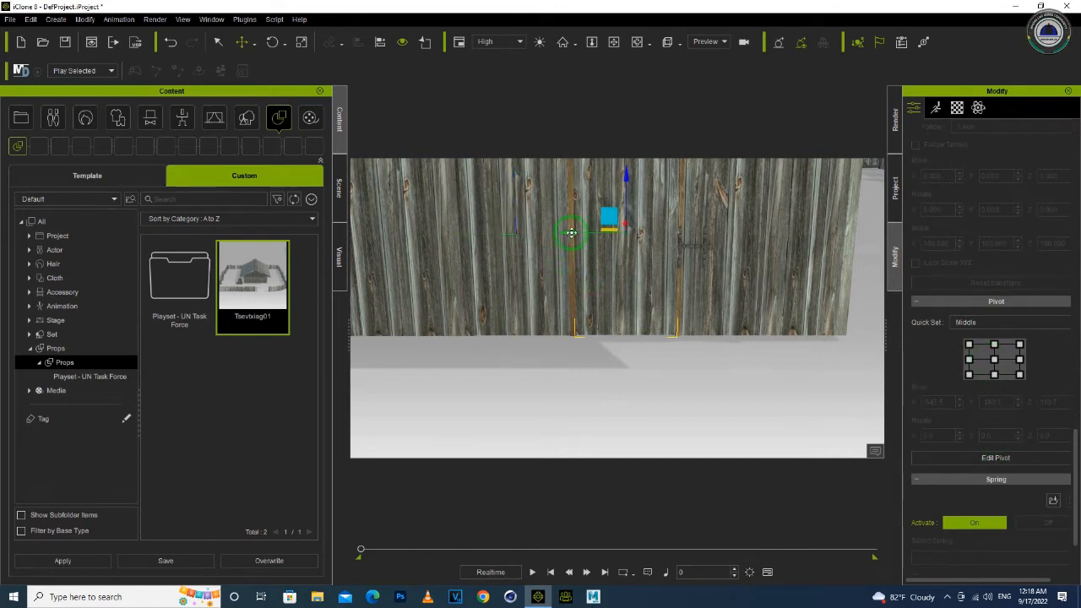
- Edit the door's pivot and move it along Y to -127.3, onto the door's hinge edge
{"action": "left_click", "coordinate": [996, 457]}
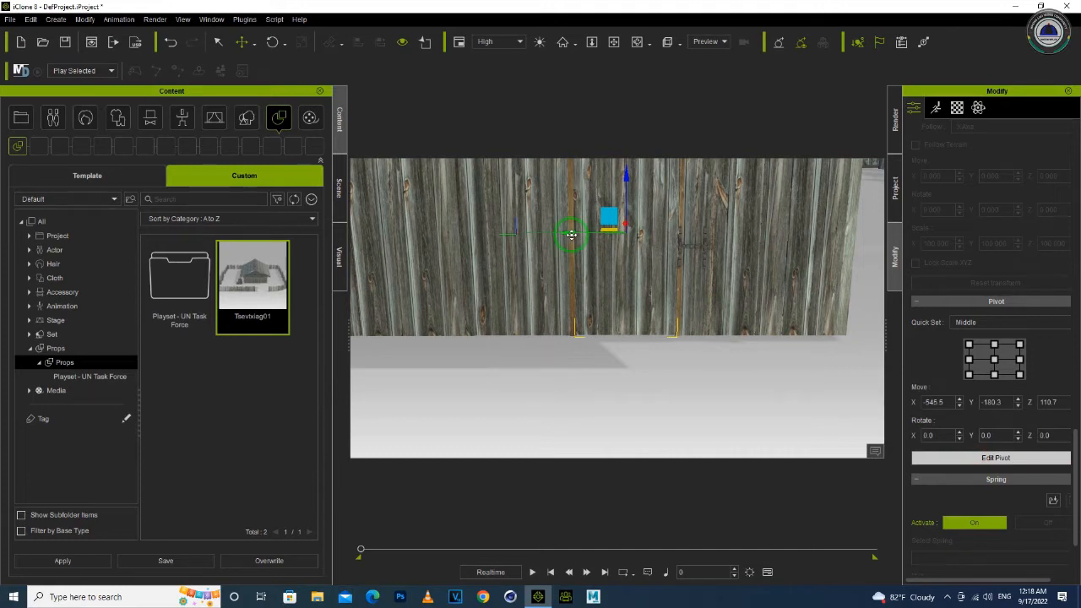
{"action": "left_click_drag", "start_coordinate": [567, 235], "coordinate": [521, 234]}
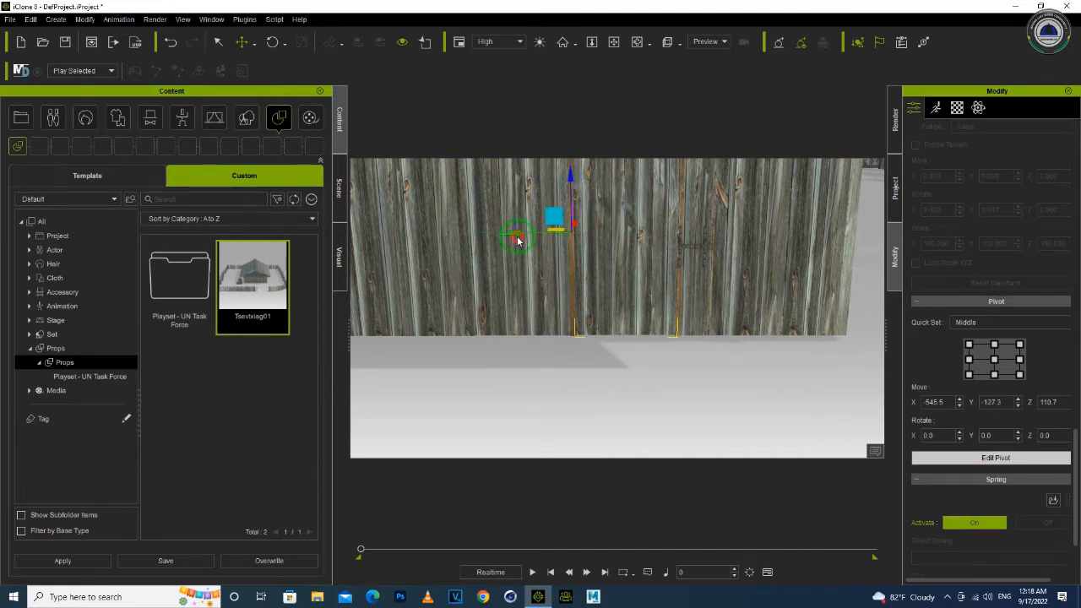
{"action": "scroll", "coordinate": [576, 223], "scroll_direction": "up", "scroll_amount": 2}
{"action": "right_click_drag", "start_coordinate": [572, 238], "coordinate": [610, 315]}
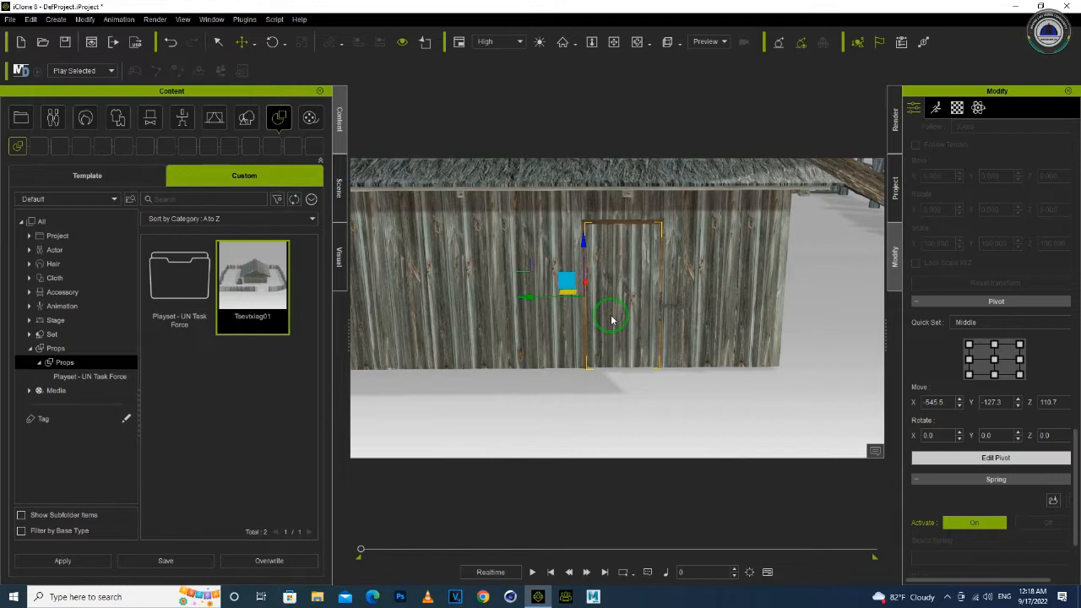
- Rotate the door's pivot about Z to 332.8 and finish editing the pivot
{"action": "key", "text": "e"}
{"action": "left_click_drag", "start_coordinate": [623, 307], "coordinate": [611, 312]}
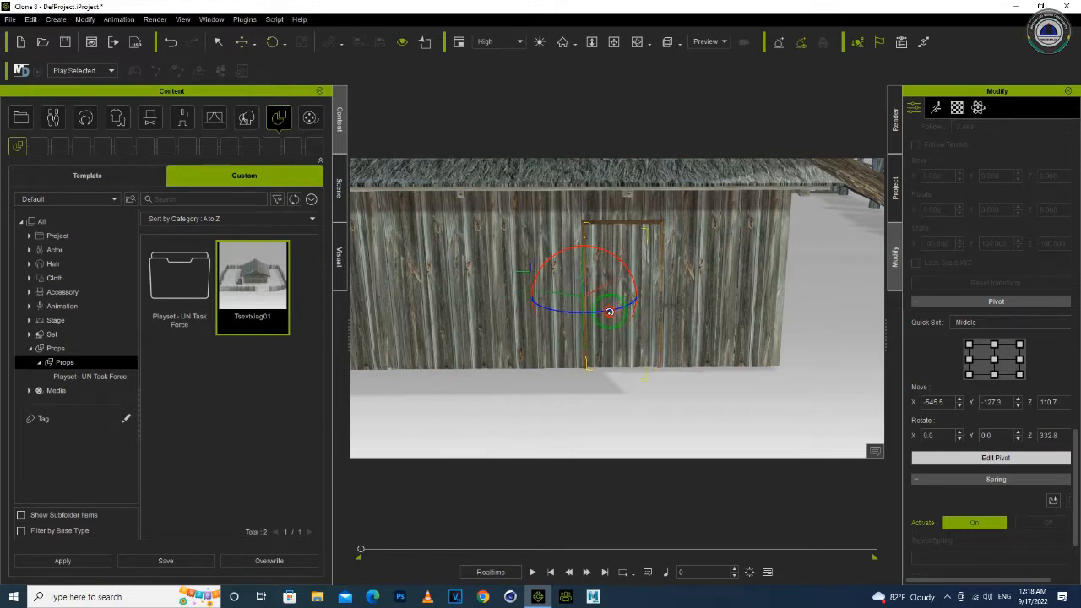
{"action": "mouse_move", "coordinate": [587, 331]}
{"action": "right_mouse_down"}
{"action": "mouse_move", "coordinate": [739, 318]}
{"action": "mouse_move", "coordinate": [593, 336]}
{"action": "right_mouse_up"}
{"action": "left_click", "coordinate": [940, 459]}
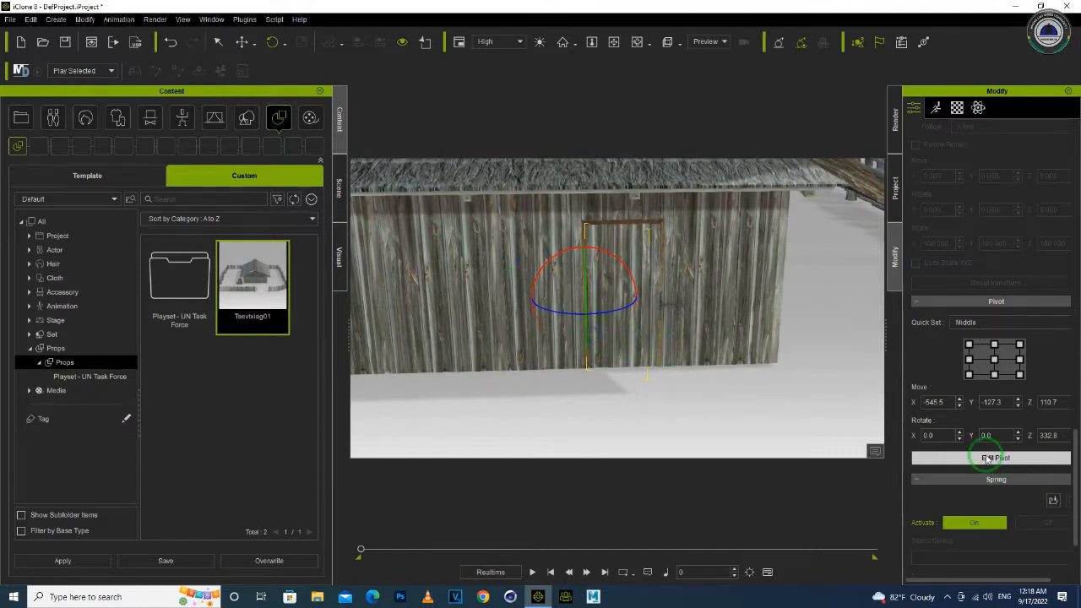
- Rotate the door outward about its vertical hinge axis until the doorway stands open
{"action": "left_click", "coordinate": [722, 359]}
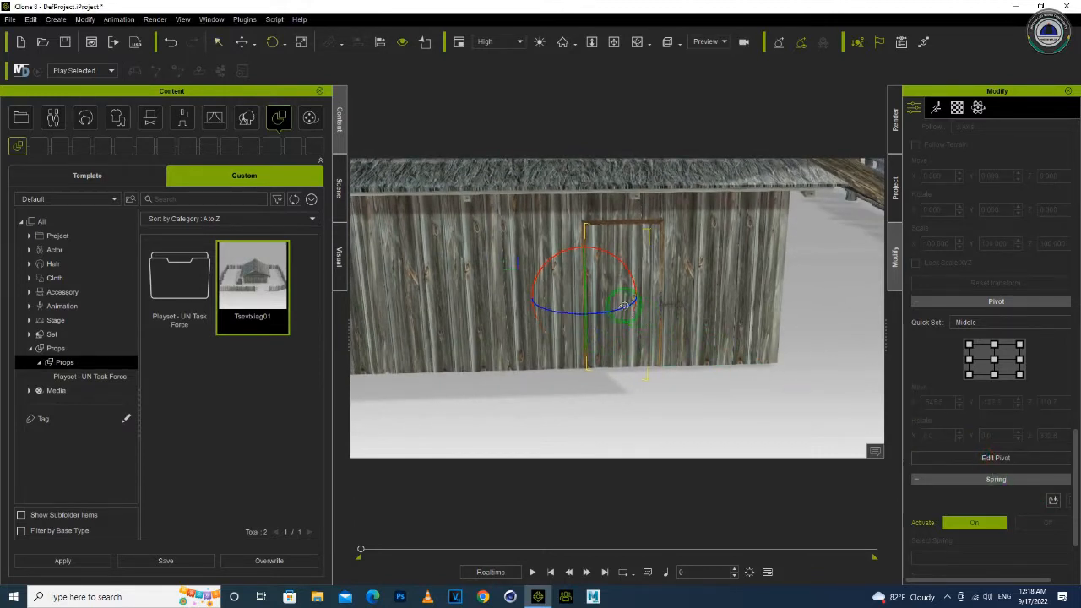
{"action": "left_click_drag", "start_coordinate": [621, 312], "coordinate": [534, 306]}
{"action": "scroll", "coordinate": [701, 333], "scroll_direction": "up", "scroll_amount": 5}
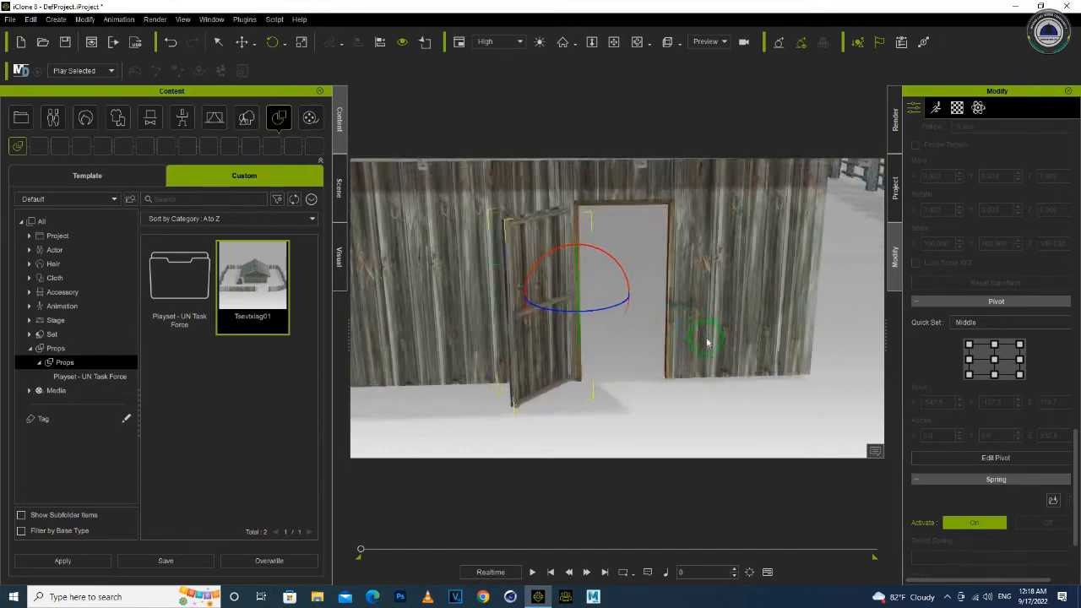
- Select the latch bar beside the doorway, set its pivot to the middle, and slide it back away from the door frame
{"action": "left_click", "coordinate": [752, 304]}
{"action": "right_click_drag", "start_coordinate": [759, 316], "coordinate": [692, 295]}
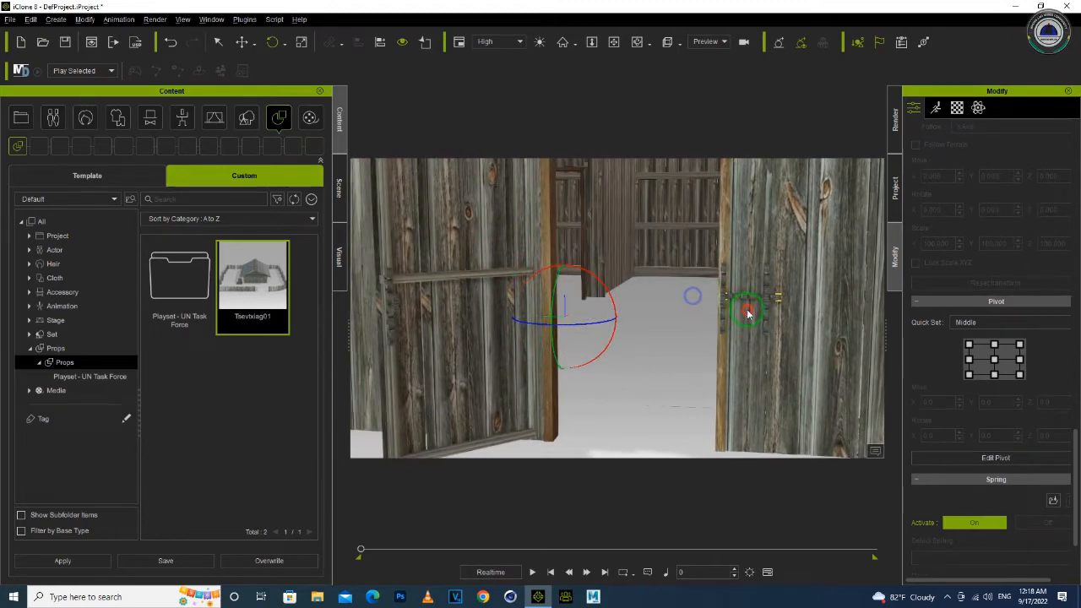
{"action": "middle_click_drag", "start_coordinate": [747, 313], "coordinate": [644, 343]}
{"action": "scroll", "coordinate": [656, 348], "scroll_direction": "up", "scroll_amount": 5}
{"action": "scroll", "coordinate": [655, 347], "scroll_direction": "down", "scroll_amount": 3}
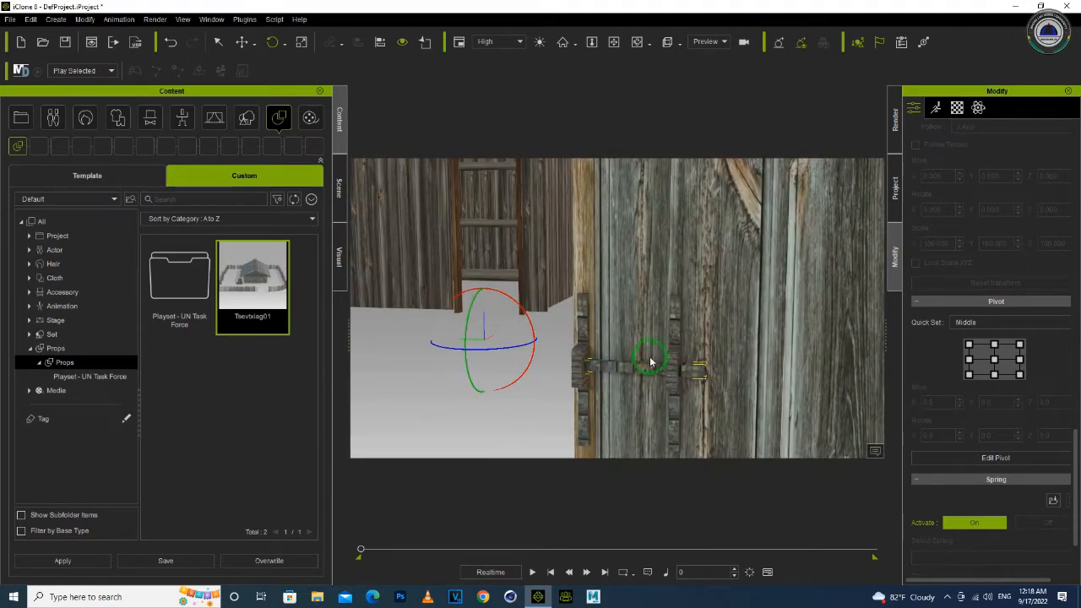
{"action": "right_click_drag", "start_coordinate": [647, 357], "coordinate": [615, 365]}
{"action": "left_click", "coordinate": [993, 360]}
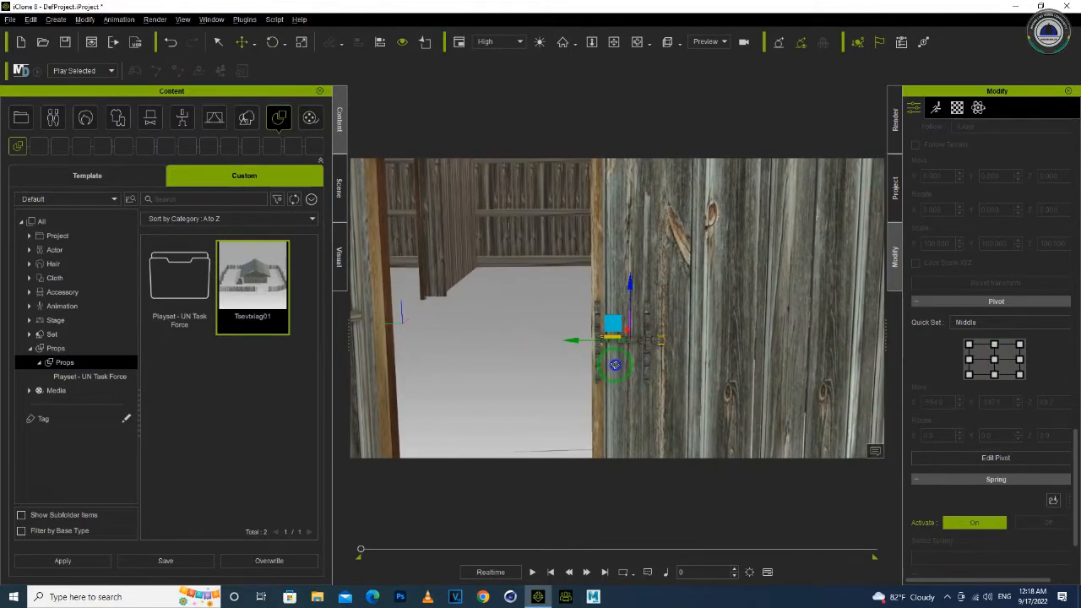
{"action": "left_click_drag", "start_coordinate": [574, 342], "coordinate": [611, 349]}
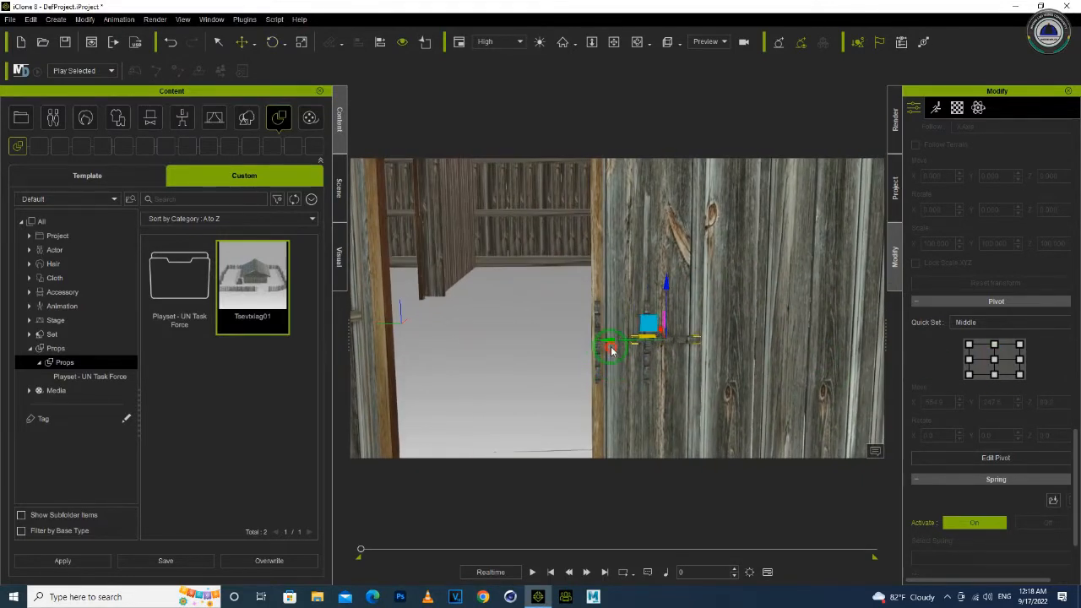
- Show the timeline and add transform keys to the whole house prop at frames 38 and 49
{"action": "right_click_drag", "start_coordinate": [486, 355], "coordinate": [557, 347]}
{"action": "scroll", "coordinate": [556, 347], "scroll_direction": "down", "scroll_amount": 5}
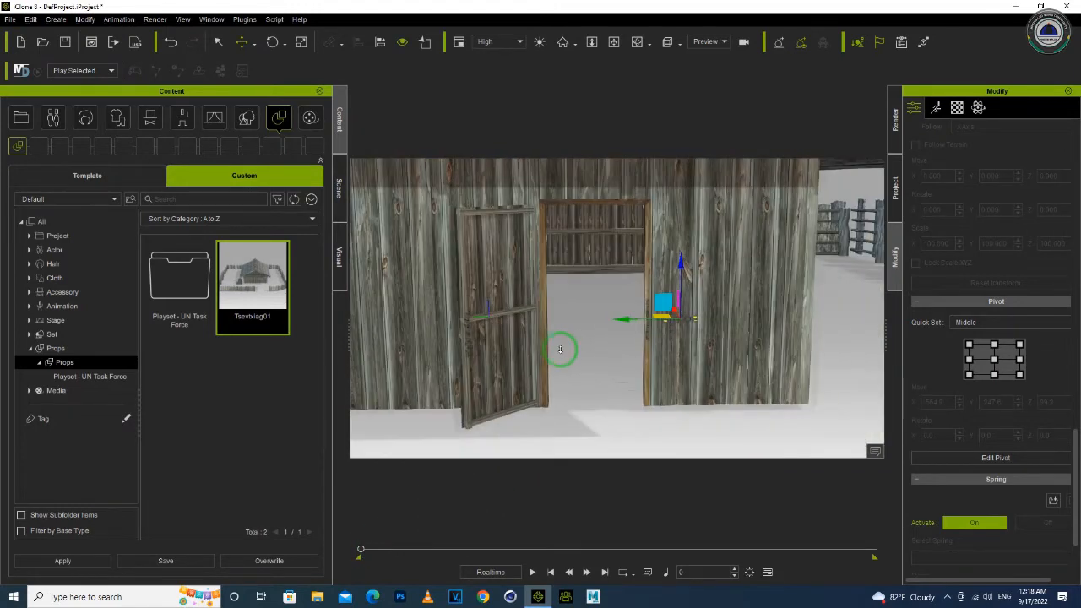
{"action": "left_click_drag", "start_coordinate": [360, 549], "coordinate": [371, 549]}
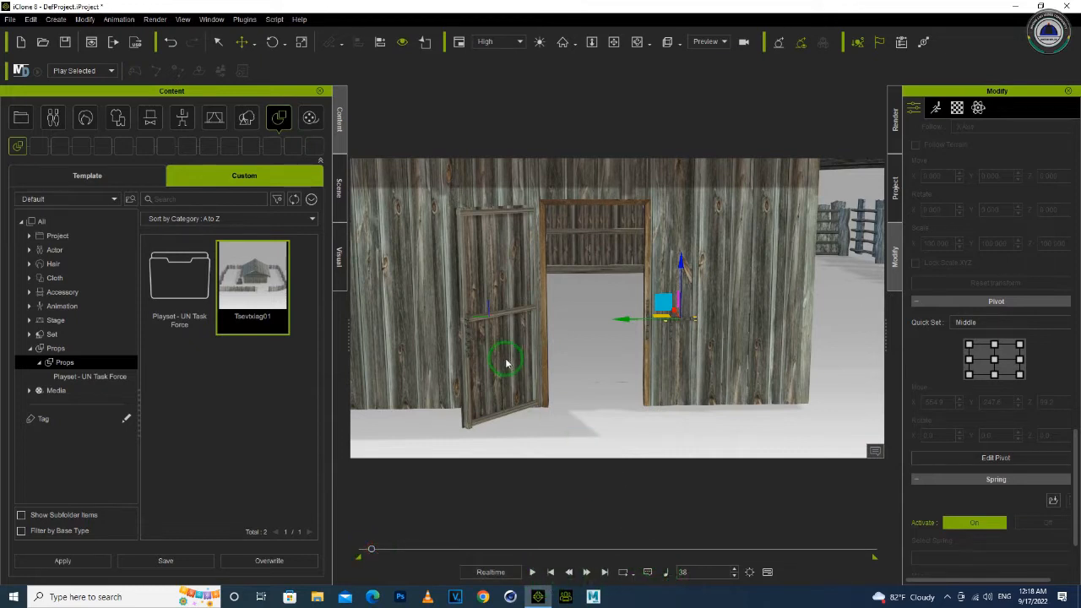
{"action": "left_click", "coordinate": [511, 305]}
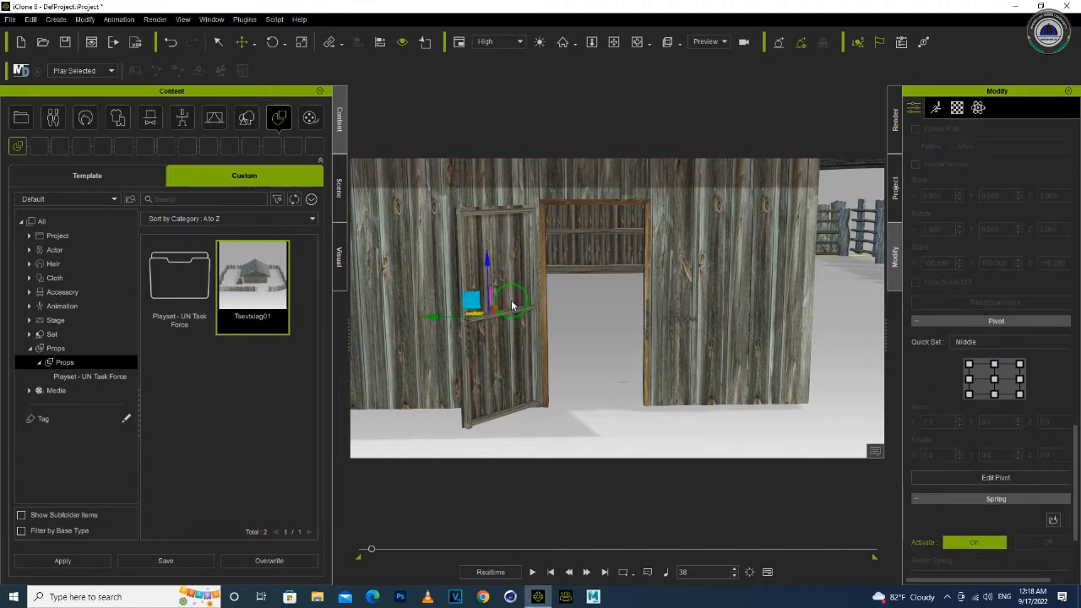
{"action": "key", "text": "e"}
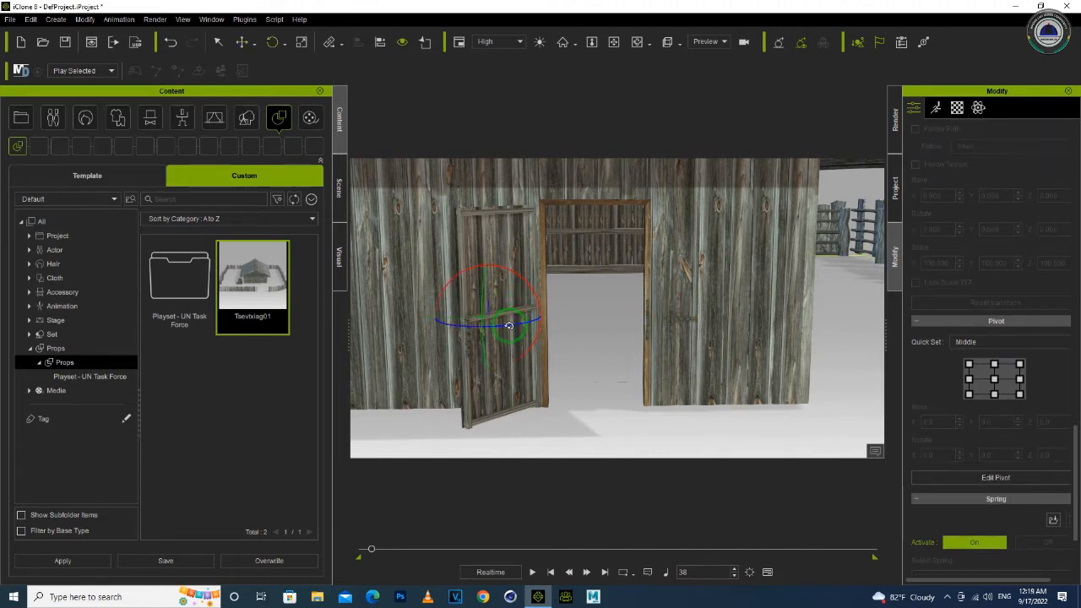
{"action": "left_click", "coordinate": [766, 572]}
{"action": "left_click", "coordinate": [375, 553]}
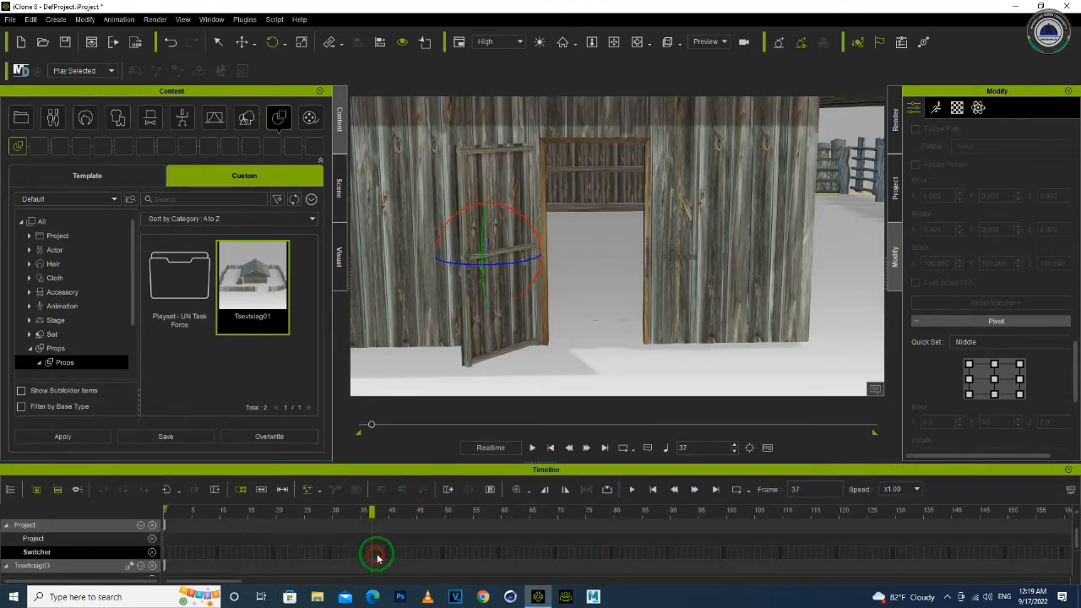
{"action": "left_click", "coordinate": [378, 567]}
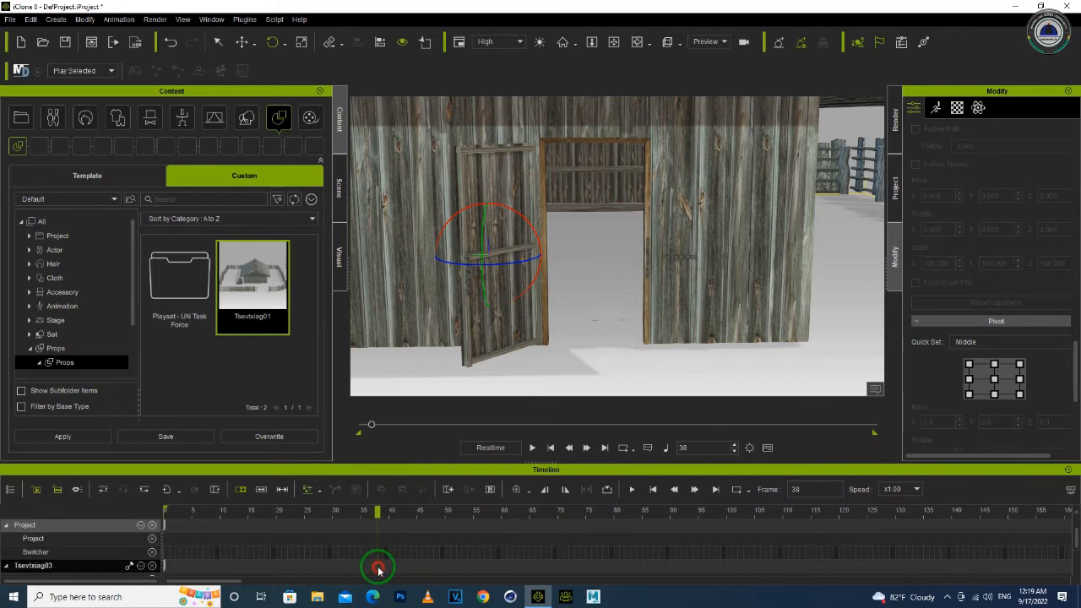
{"action": "scroll", "coordinate": [380, 564], "scroll_direction": "down", "scroll_amount": 3}
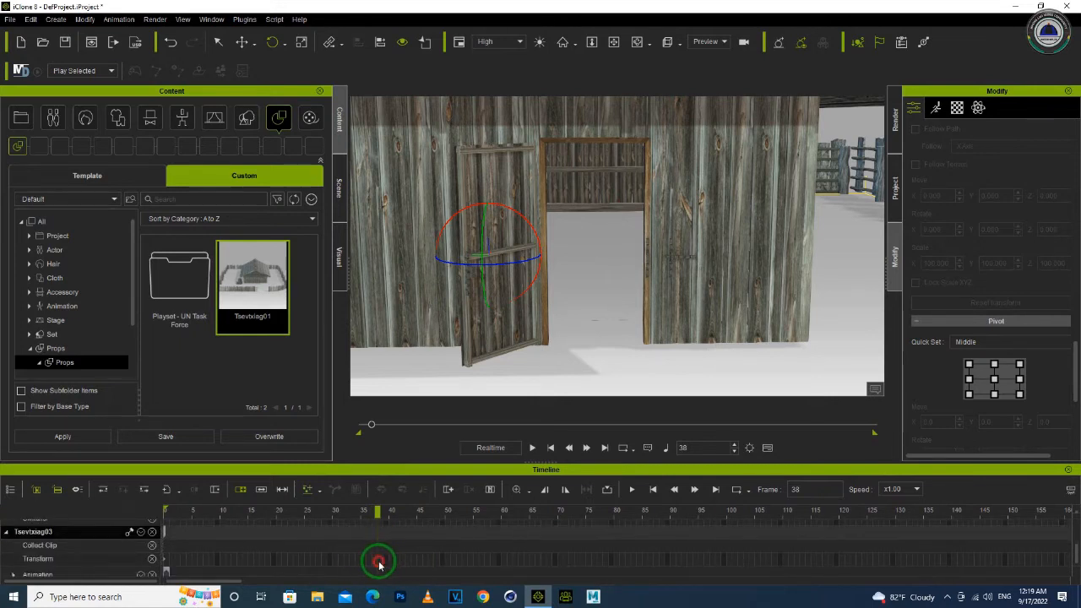
{"action": "left_click", "coordinate": [390, 560]}
{"action": "left_click", "coordinate": [438, 565]}
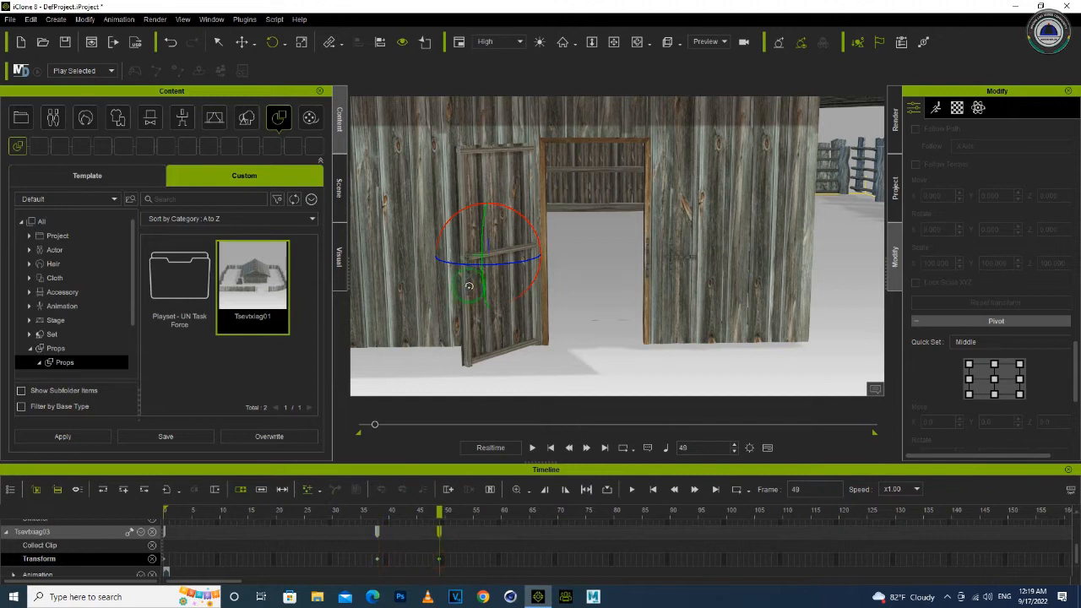
- Try rotating the whole house prop at frame 49, and undo the rotation
{"action": "left_click_drag", "start_coordinate": [466, 266], "coordinate": [487, 269]}
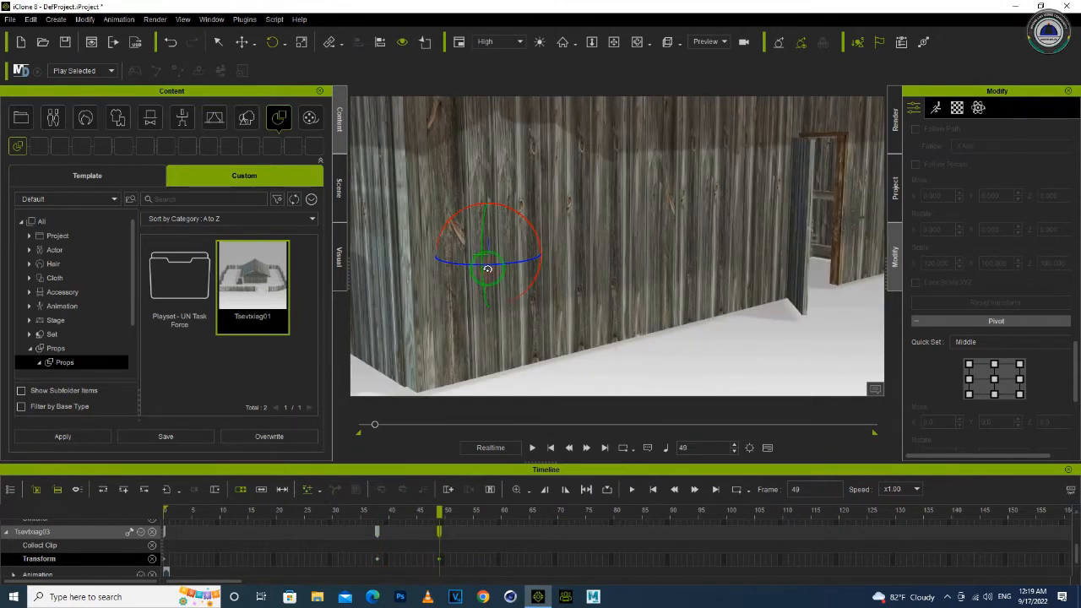
{"action": "key", "text": "ctrl+z"}
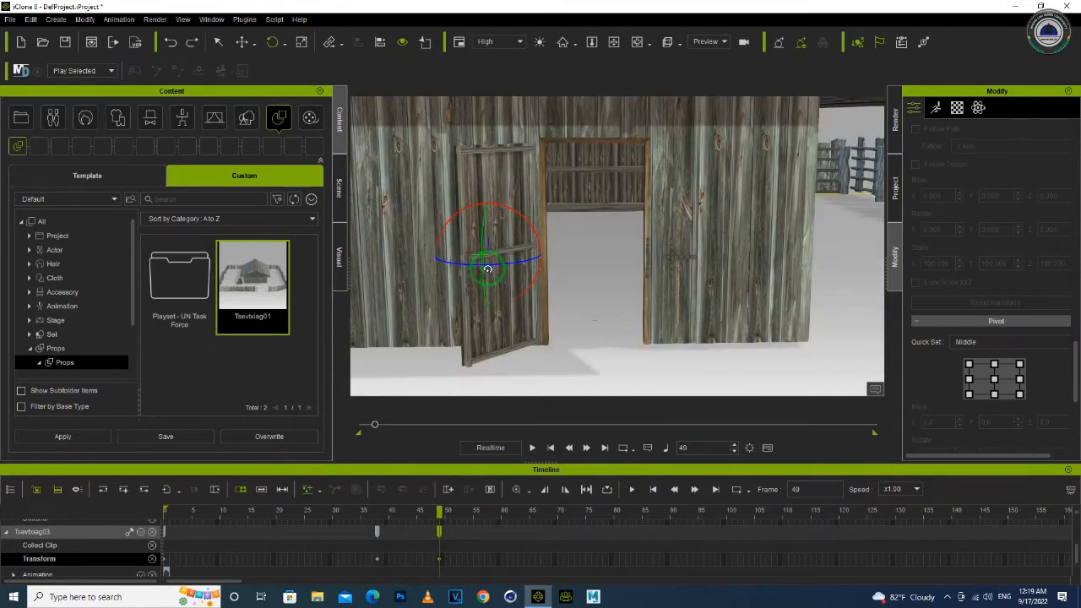
- Select the open door, add transform keys at frames 43 and 50, and rotate it toward closed at frame 50
{"action": "left_click", "coordinate": [501, 185]}
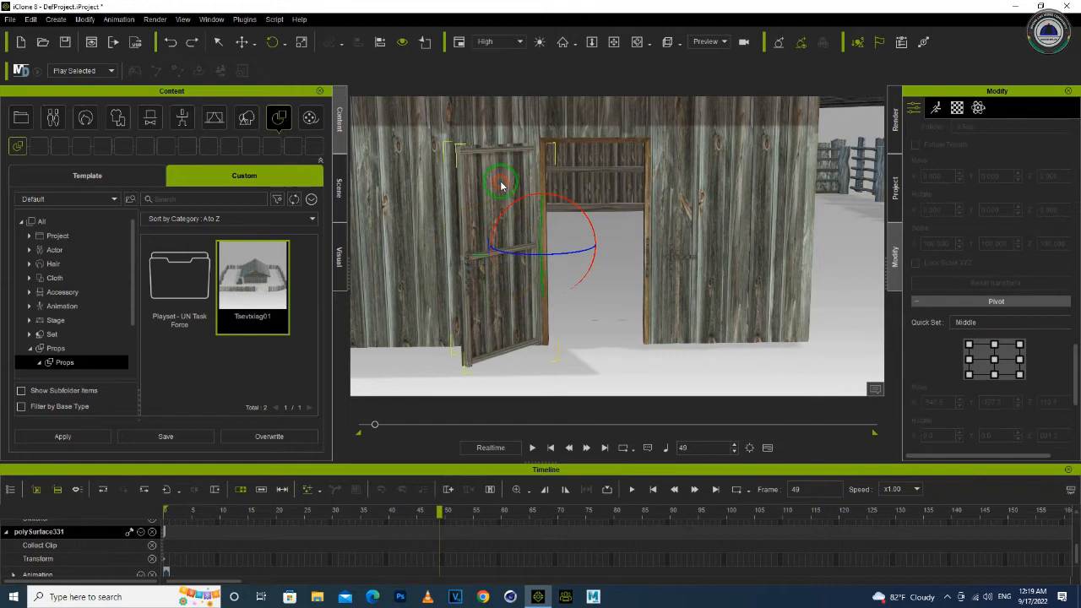
{"action": "left_click", "coordinate": [405, 563]}
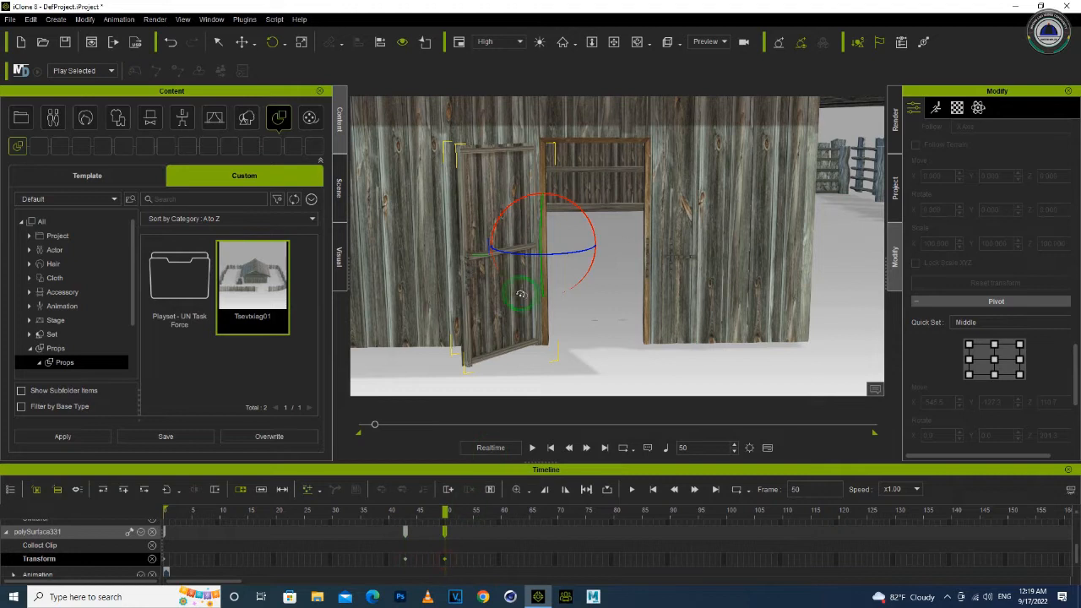
{"action": "left_click_drag", "start_coordinate": [531, 255], "coordinate": [601, 244]}
- Fine-tune the door's closing rotation at frame 50 from close-up views until it sits flush in its frame
{"action": "right_click_drag", "start_coordinate": [708, 265], "coordinate": [415, 278]}
{"action": "right_click_drag", "start_coordinate": [644, 273], "coordinate": [606, 253]}
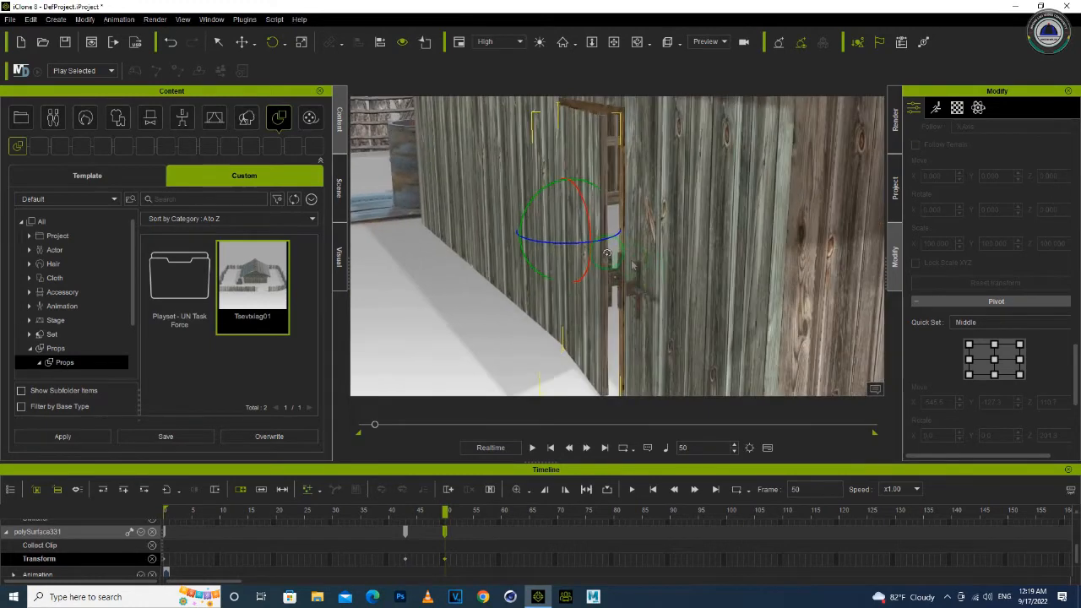
{"action": "scroll", "coordinate": [606, 253], "scroll_direction": "up", "scroll_amount": 3}
{"action": "left_click_drag", "start_coordinate": [512, 230], "coordinate": [514, 230]}
{"action": "right_click_drag", "start_coordinate": [514, 230], "coordinate": [608, 279], "text": "alt"}
{"action": "left_click_drag", "start_coordinate": [611, 234], "coordinate": [611, 355], "text": "alt"}
{"action": "right_click_drag", "start_coordinate": [634, 341], "coordinate": [617, 340], "text": "alt"}
{"action": "left_click_drag", "start_coordinate": [579, 357], "coordinate": [582, 360]}
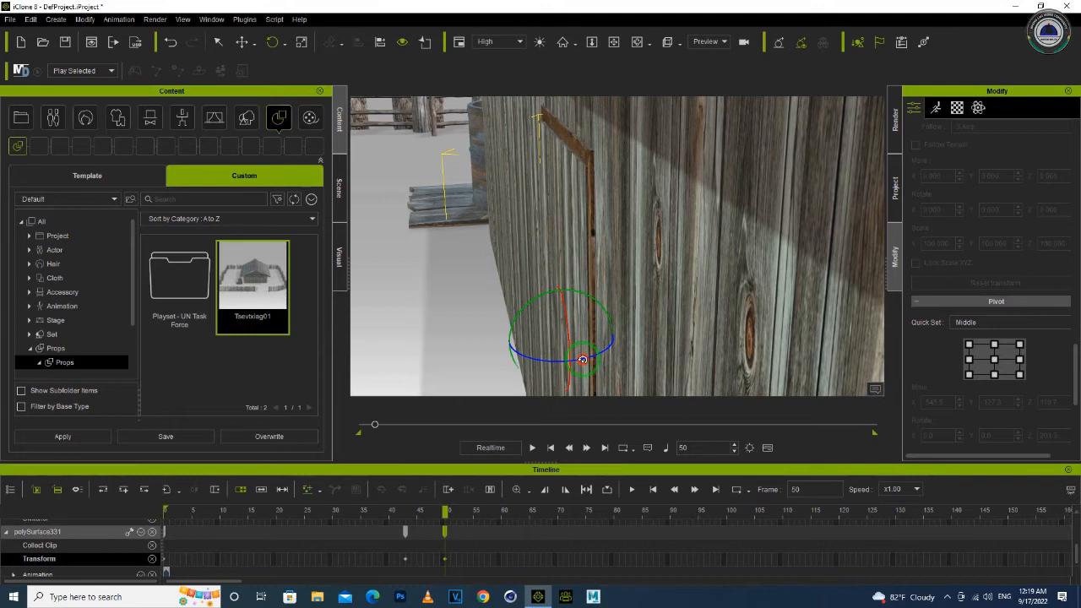
- Add transform keys to the latch bar at frames 49 and 60, and slide it across the closed door at frame 60
{"action": "right_click_drag", "start_coordinate": [591, 346], "coordinate": [729, 303], "text": "alt"}
{"action": "left_click_drag", "start_coordinate": [729, 304], "coordinate": [665, 212], "text": "alt"}
{"action": "right_click_drag", "start_coordinate": [590, 323], "coordinate": [661, 317], "text": "alt"}
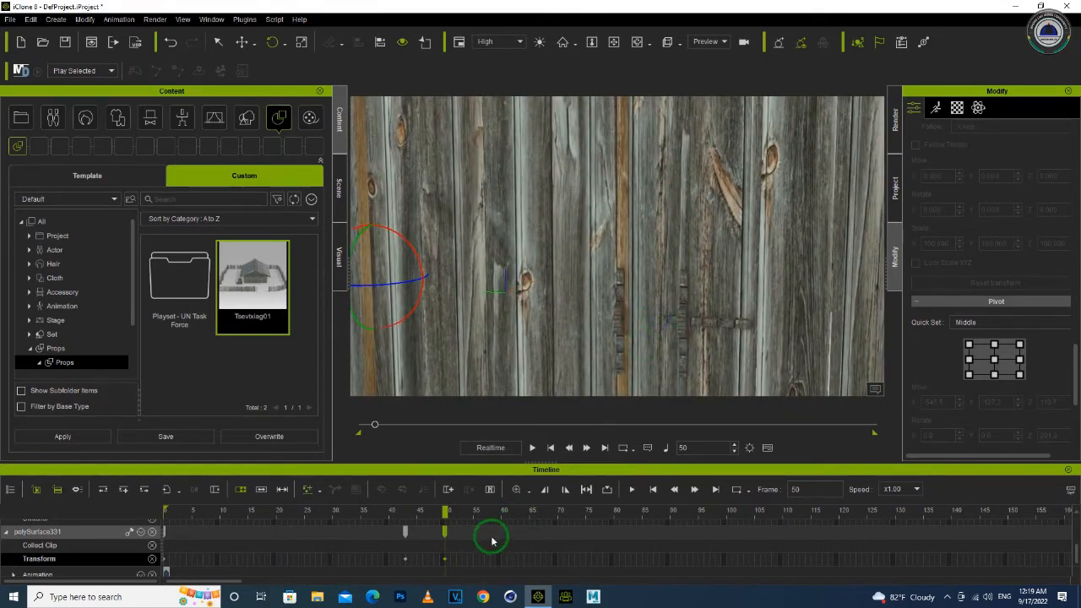
{"action": "left_click", "coordinate": [708, 332]}
{"action": "left_click", "coordinate": [441, 560]}
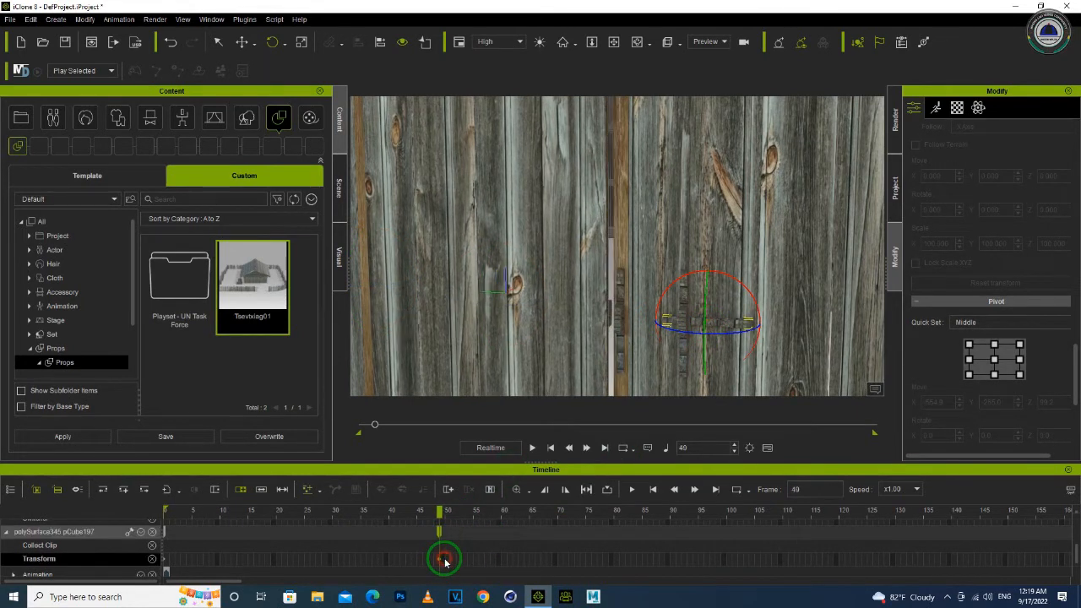
{"action": "left_click", "coordinate": [501, 561]}
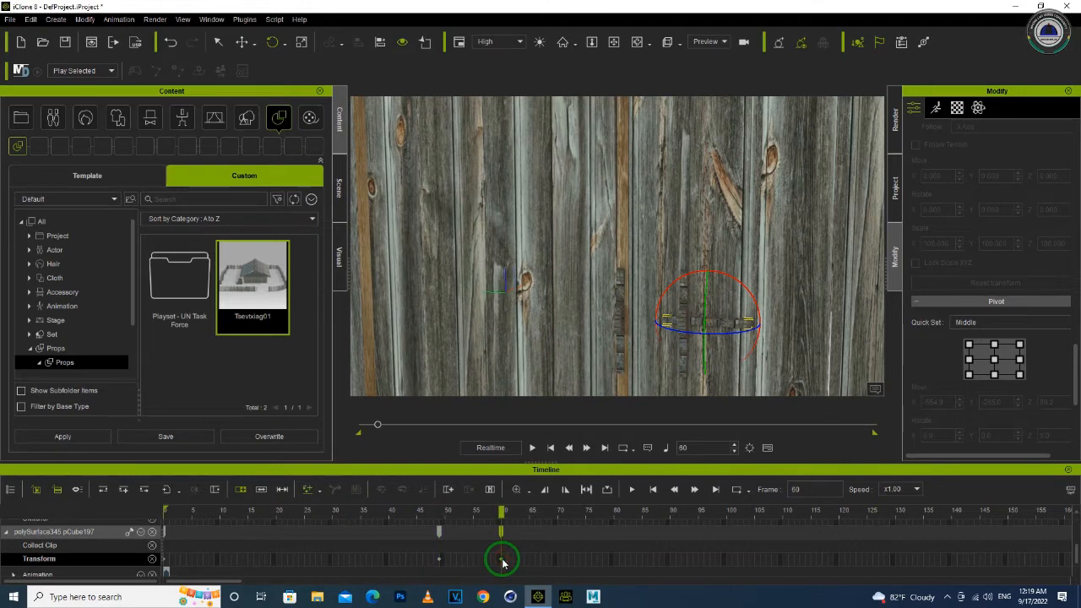
{"action": "key", "text": "w"}
{"action": "left_click_drag", "start_coordinate": [651, 319], "coordinate": [575, 312]}
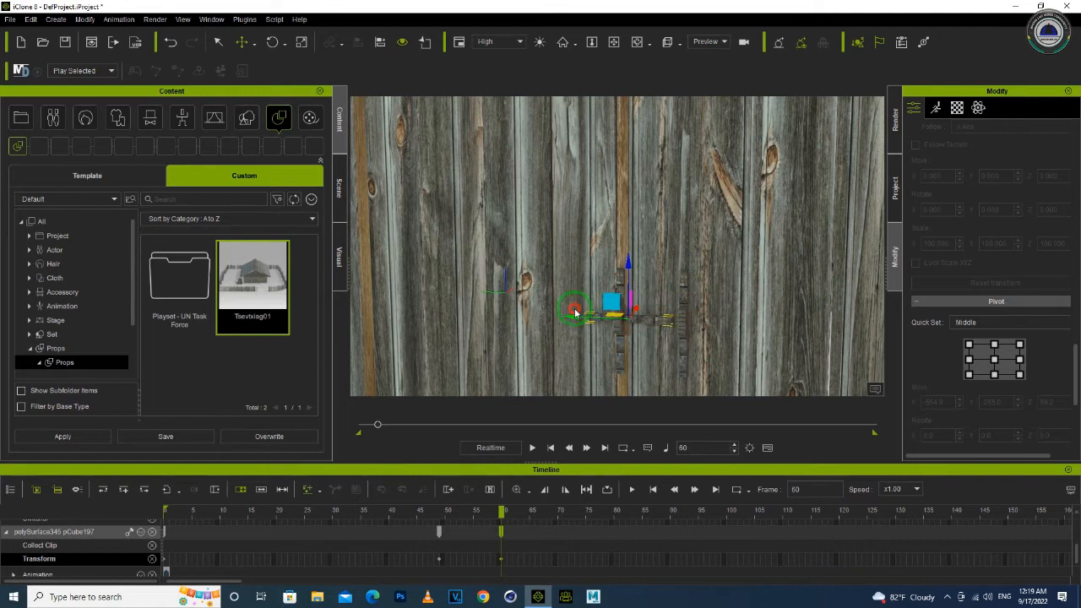
- Play the animation from frame 32 to check the door closing and the latch sliding shut
{"action": "left_click", "coordinate": [345, 512]}
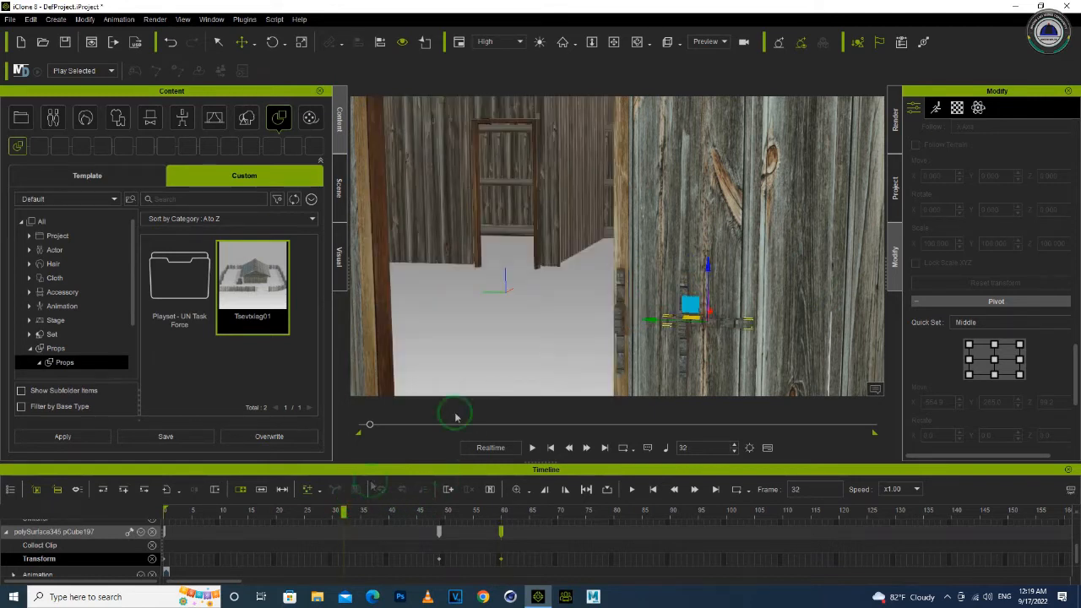
{"action": "scroll", "coordinate": [633, 280], "scroll_direction": "down", "scroll_amount": 3}
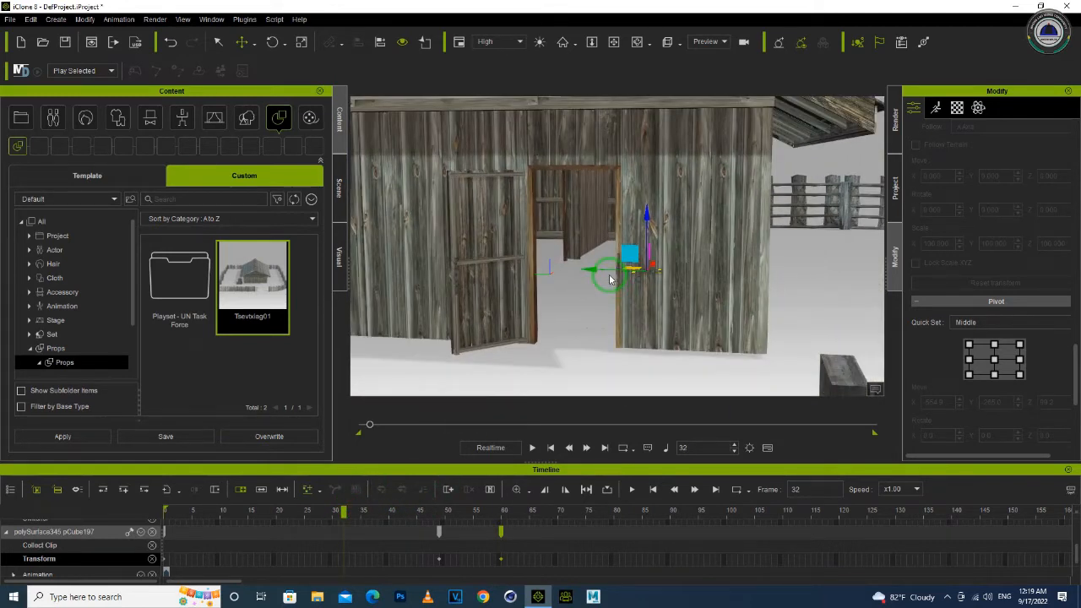
{"action": "key", "text": "space"}
{"action": "key", "text": "space"}
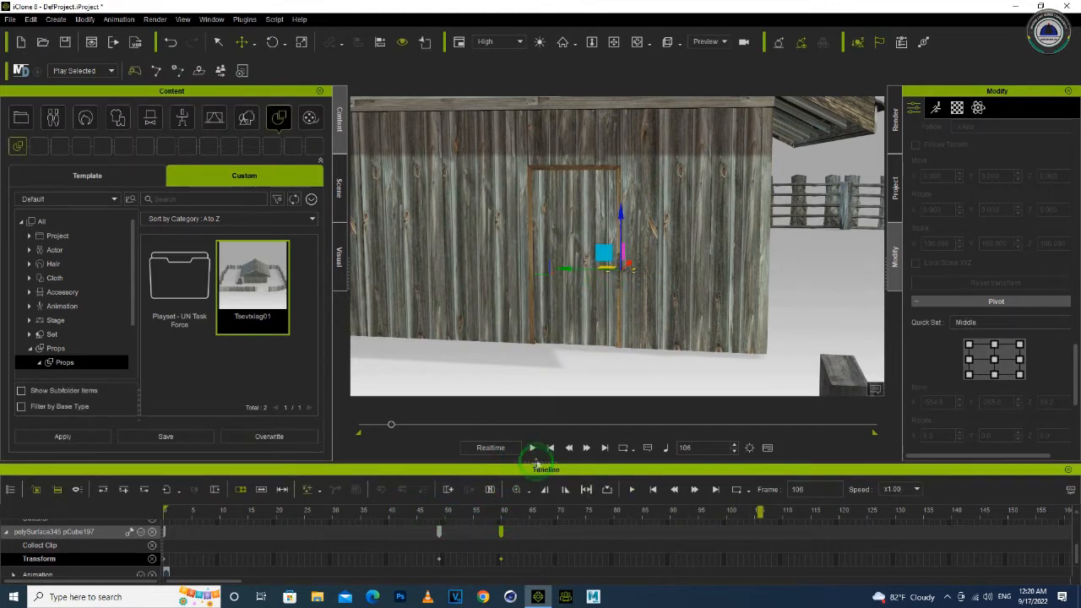
- Move the latch bar's final key to frame 138 and preview the slower latch animation
{"action": "left_click", "coordinate": [530, 492]}
{"action": "left_click", "coordinate": [550, 533]}
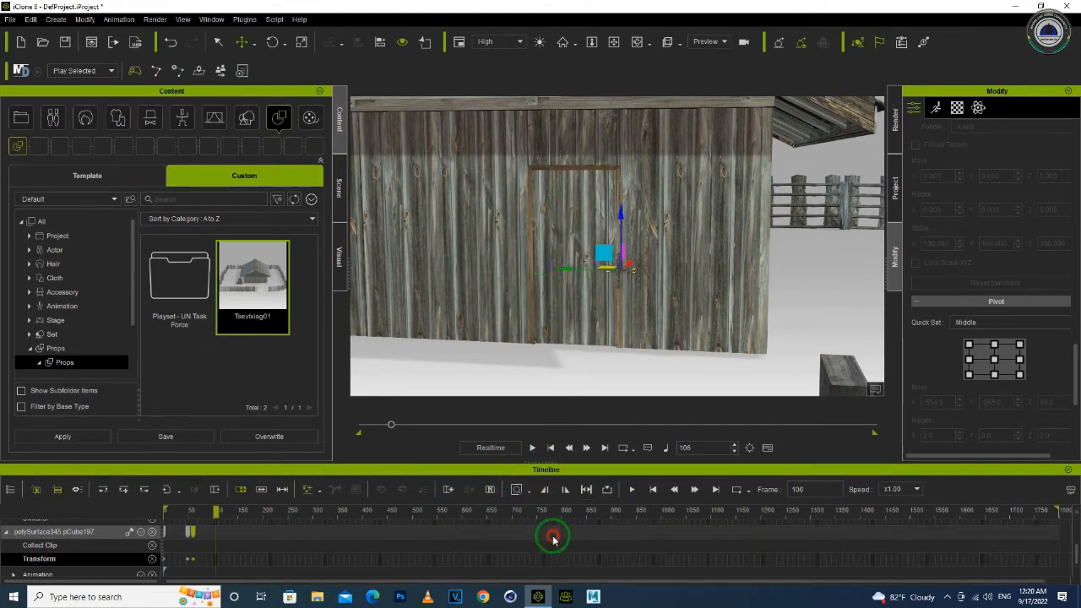
{"action": "mouse_move", "coordinate": [191, 532]}
{"action": "left_mouse_down"}
{"action": "mouse_move", "coordinate": [246, 531]}
{"action": "mouse_move", "coordinate": [229, 534]}
{"action": "left_mouse_up"}
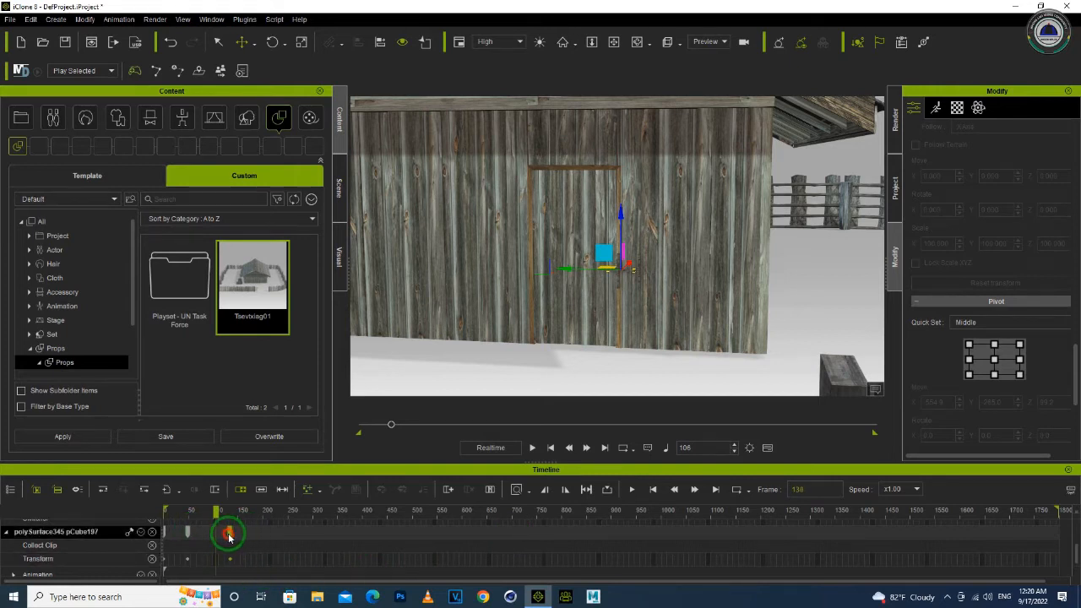
{"action": "key", "text": "space"}
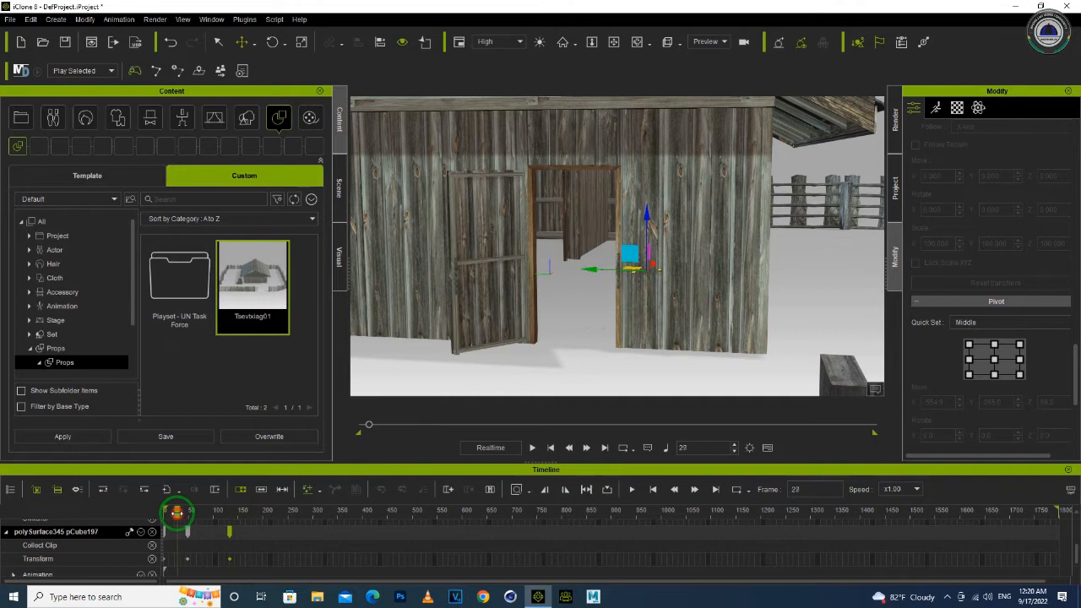
- Move the last transform key of the whole house prop to frame 139 and preview the door animation
{"action": "key", "text": "space"}
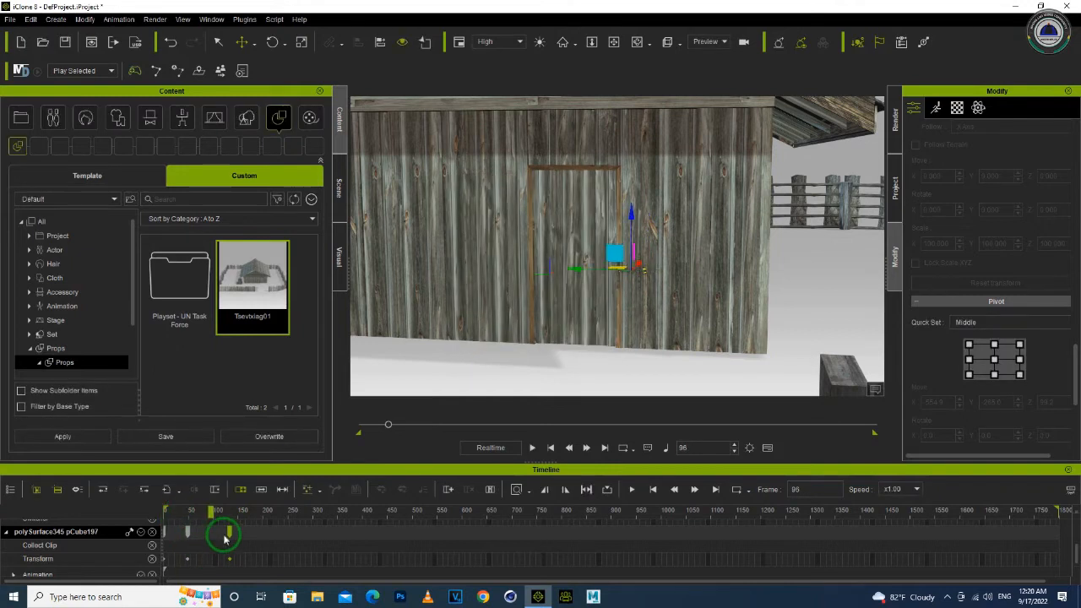
{"action": "left_click", "coordinate": [563, 247]}
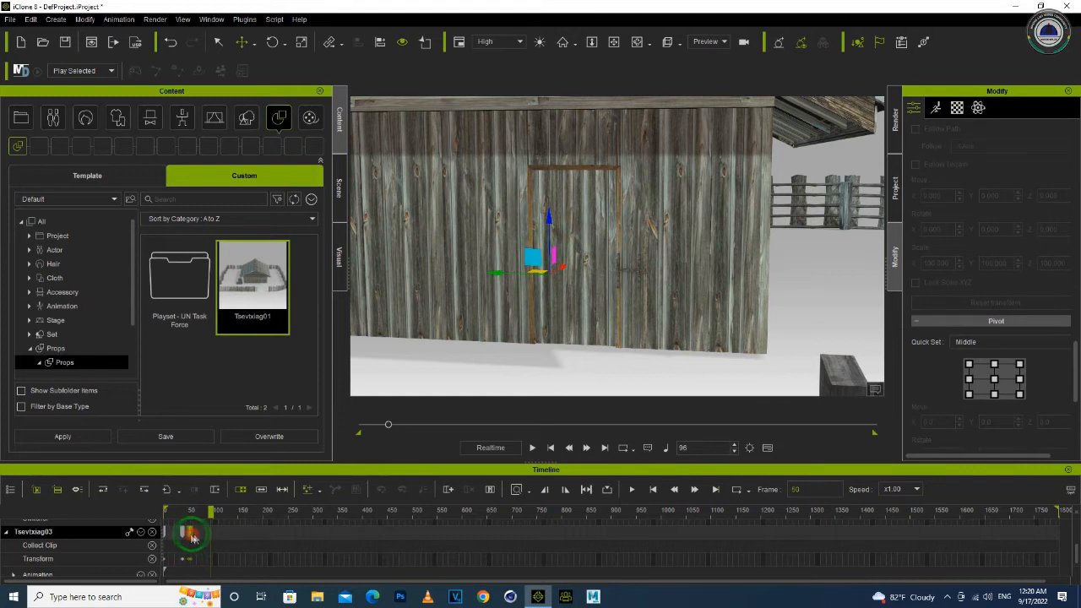
{"action": "left_click_drag", "start_coordinate": [219, 537], "coordinate": [233, 534]}
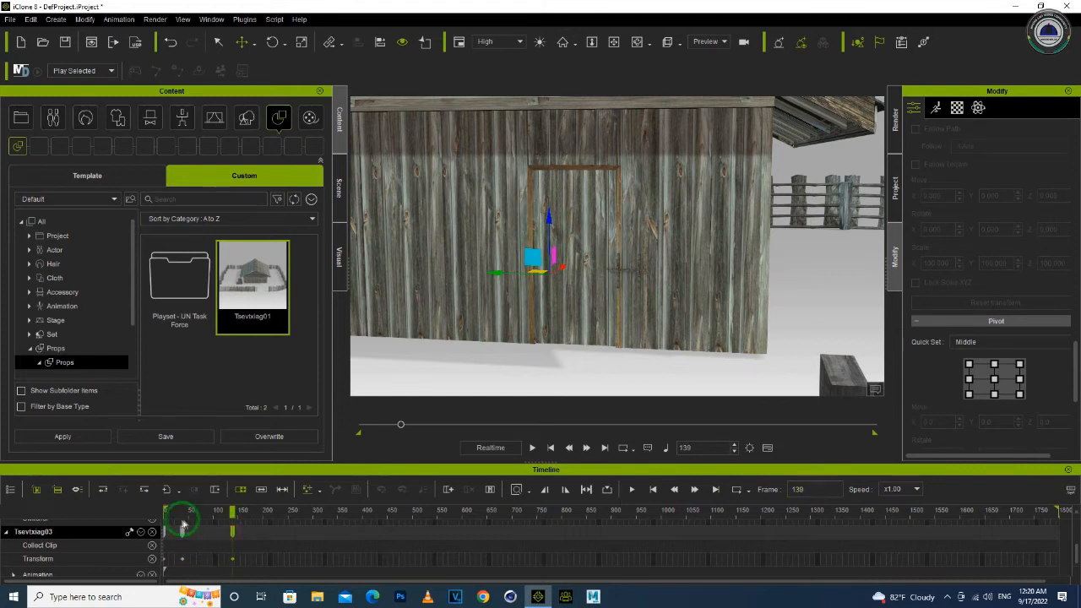
{"action": "left_click", "coordinate": [177, 515]}
{"action": "key", "text": "space"}
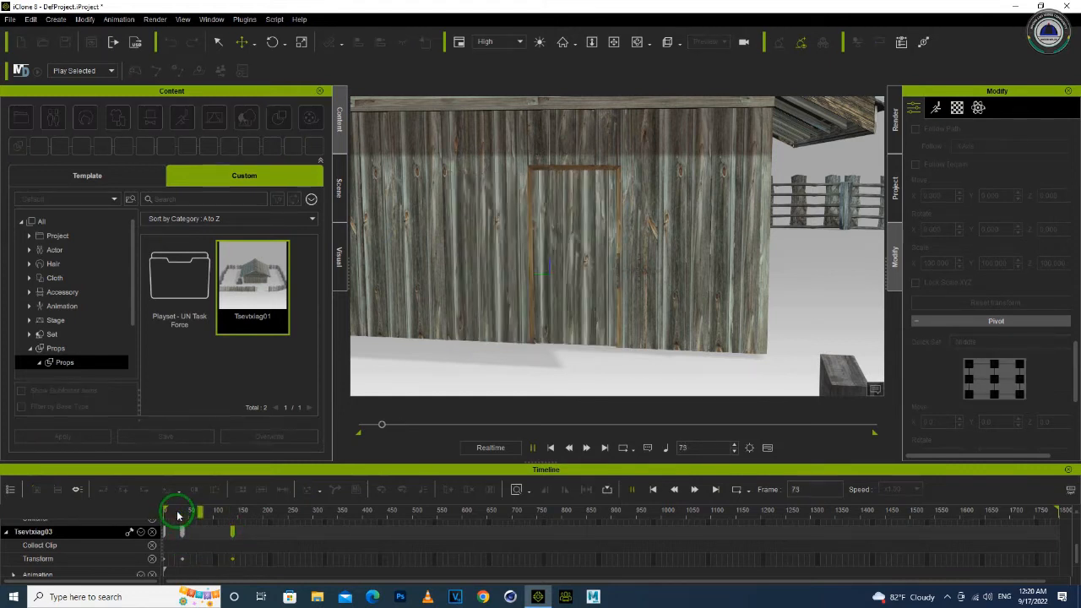
- Move the house prop's last transform key to about frame 300 and replay the animation from frame 0
{"action": "left_click", "coordinate": [234, 536]}
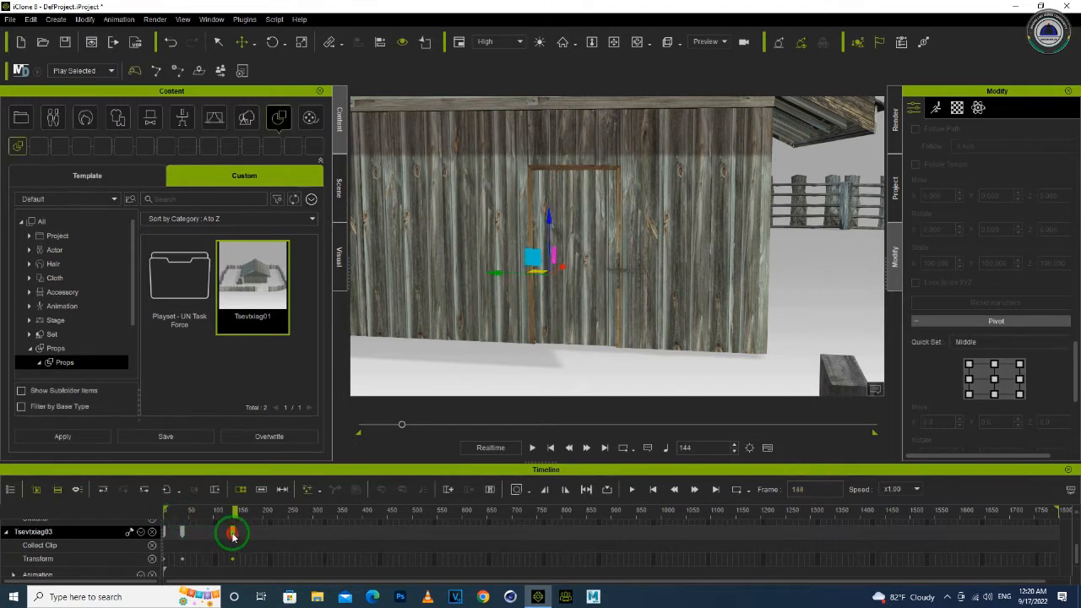
{"action": "left_click_drag", "start_coordinate": [234, 535], "coordinate": [320, 532]}
{"action": "left_click", "coordinate": [181, 512]}
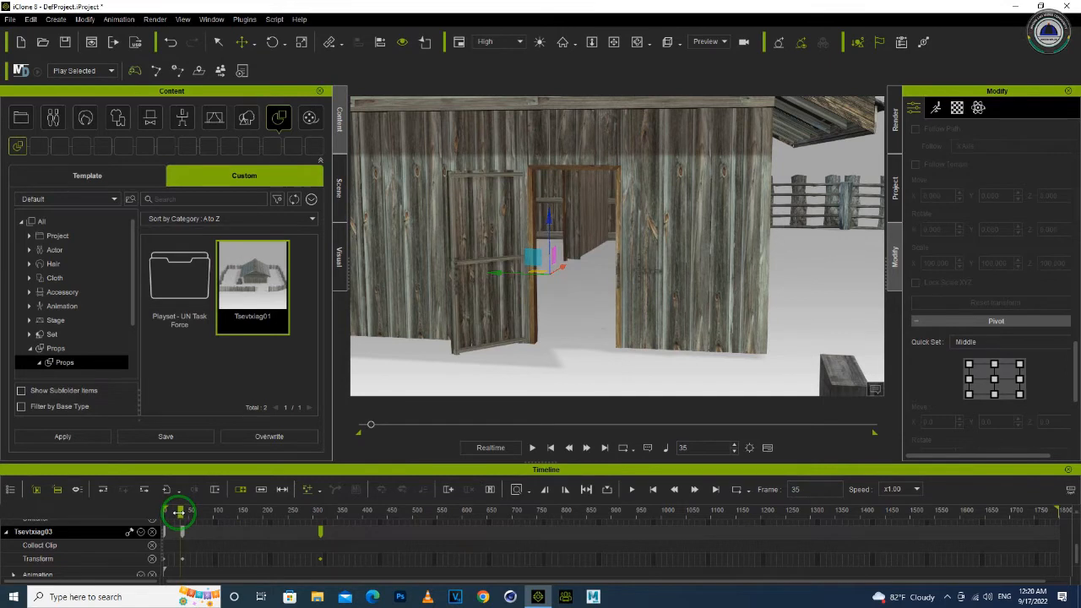
{"action": "key", "text": "space"}
{"action": "double_click", "coordinate": [165, 530]}
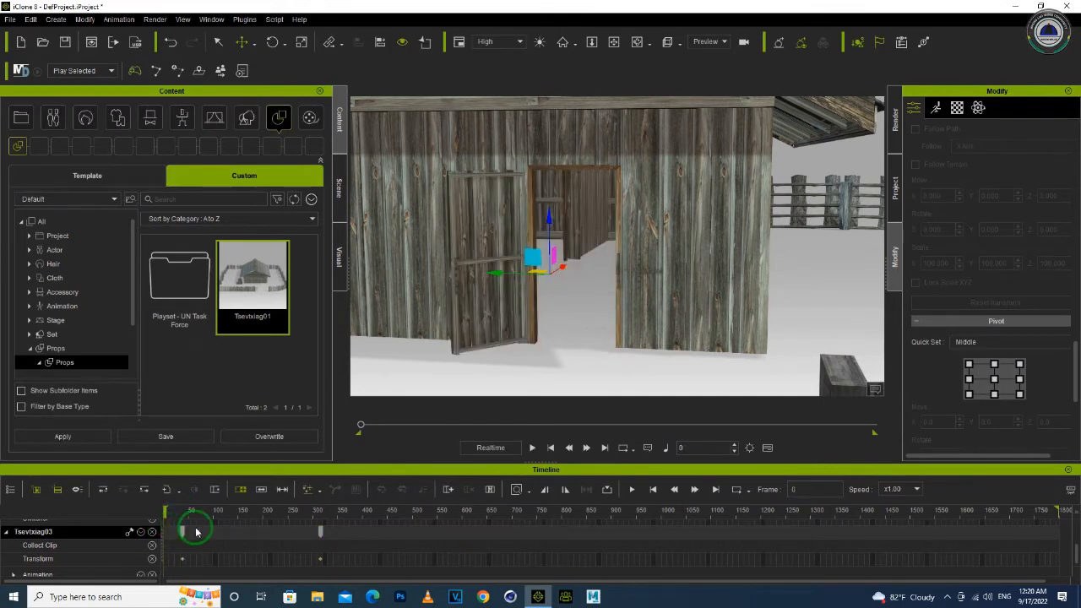
{"action": "key", "text": "space"}
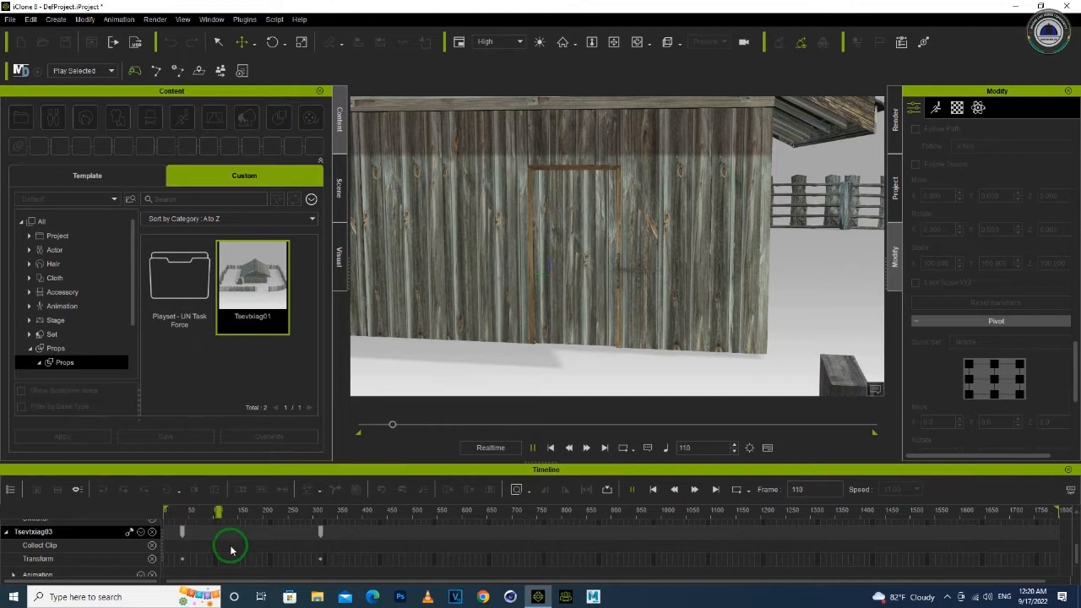
{"action": "left_click", "coordinate": [231, 551]}
- Delete the whole house prop's transform keys at frame 38 and near frame 300, keeping only its frame 0 key
{"action": "double_click", "coordinate": [182, 532]}
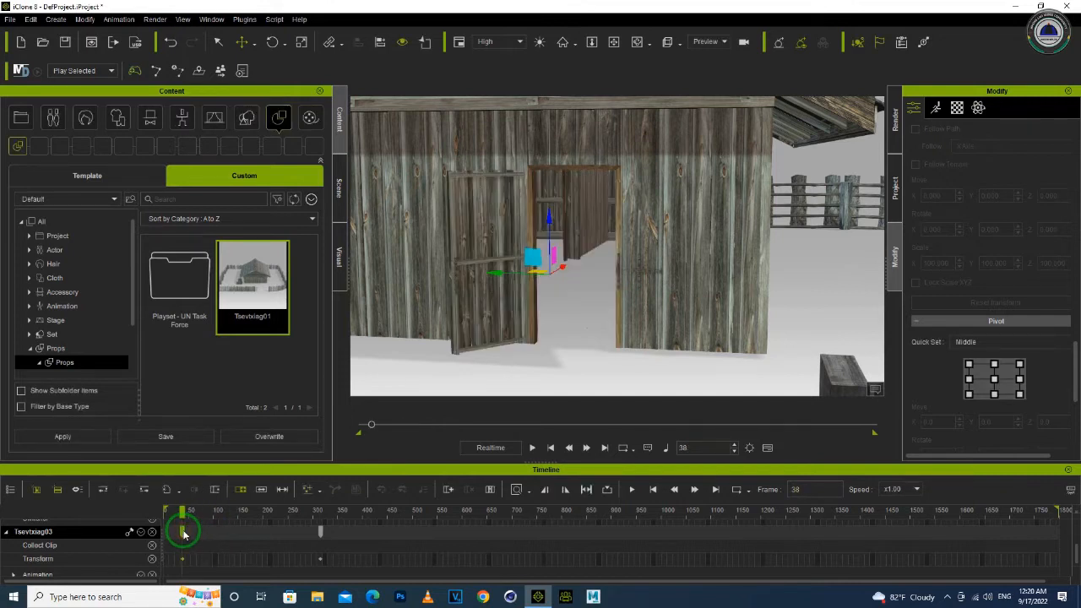
{"action": "left_click_drag", "start_coordinate": [187, 510], "coordinate": [188, 535]}
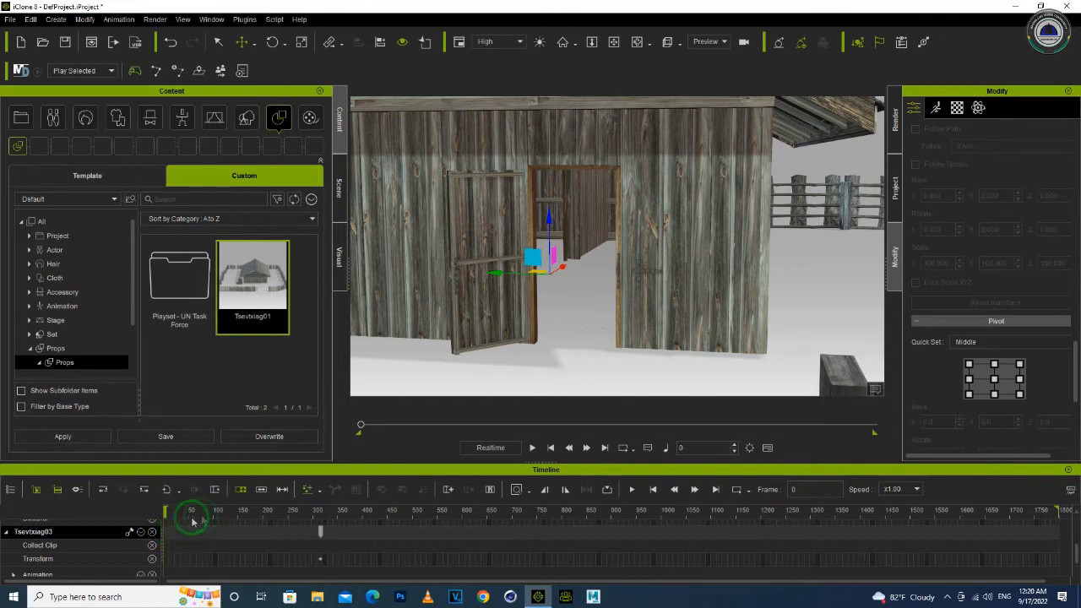
{"action": "left_click", "coordinate": [271, 526]}
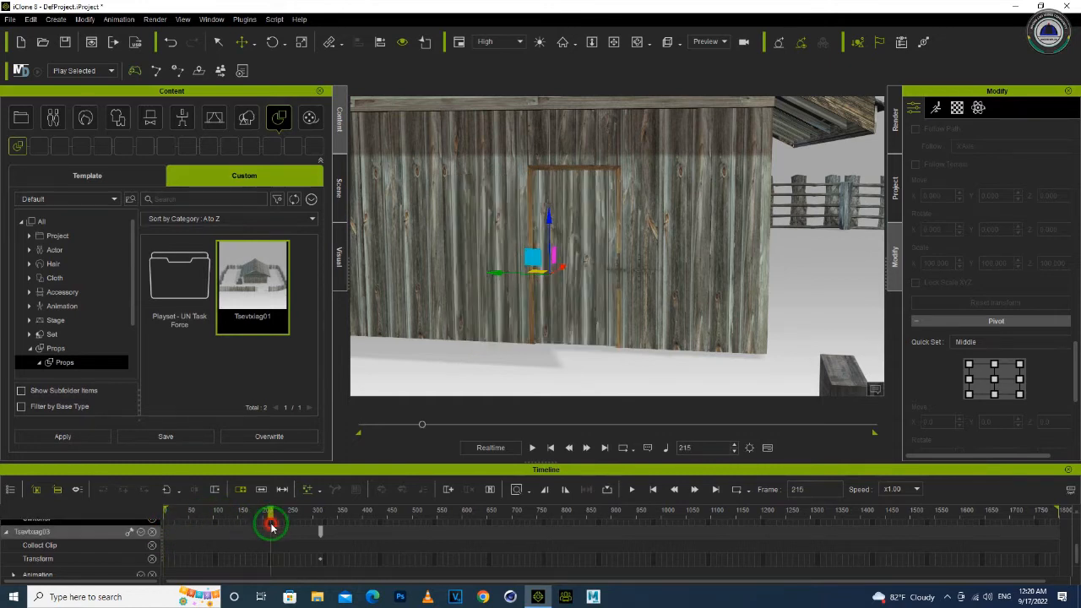
{"action": "left_click_drag", "start_coordinate": [271, 524], "coordinate": [169, 510]}
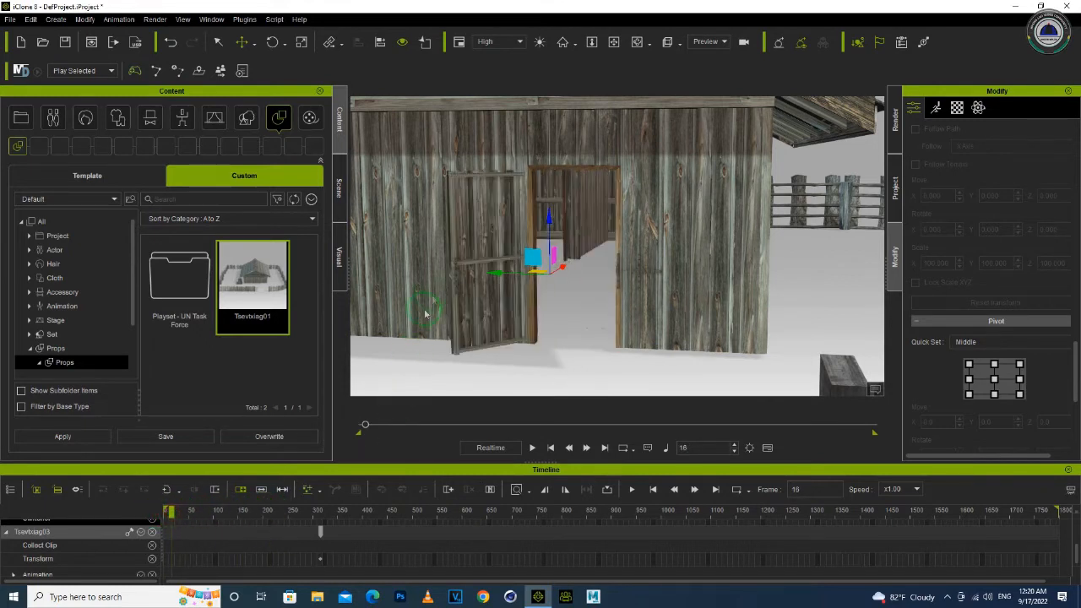
{"action": "right_click", "coordinate": [476, 254]}
{"action": "left_click", "coordinate": [538, 517]}
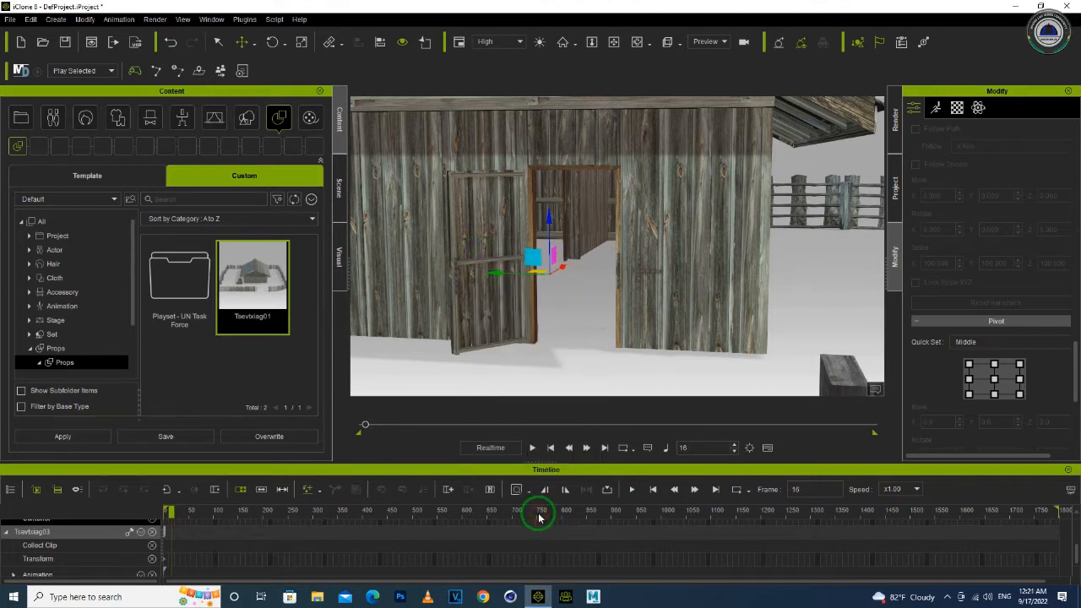
- Move the door's final transform key to about frame 160 and play the slower closing from frame 0
{"action": "left_click", "coordinate": [470, 319]}
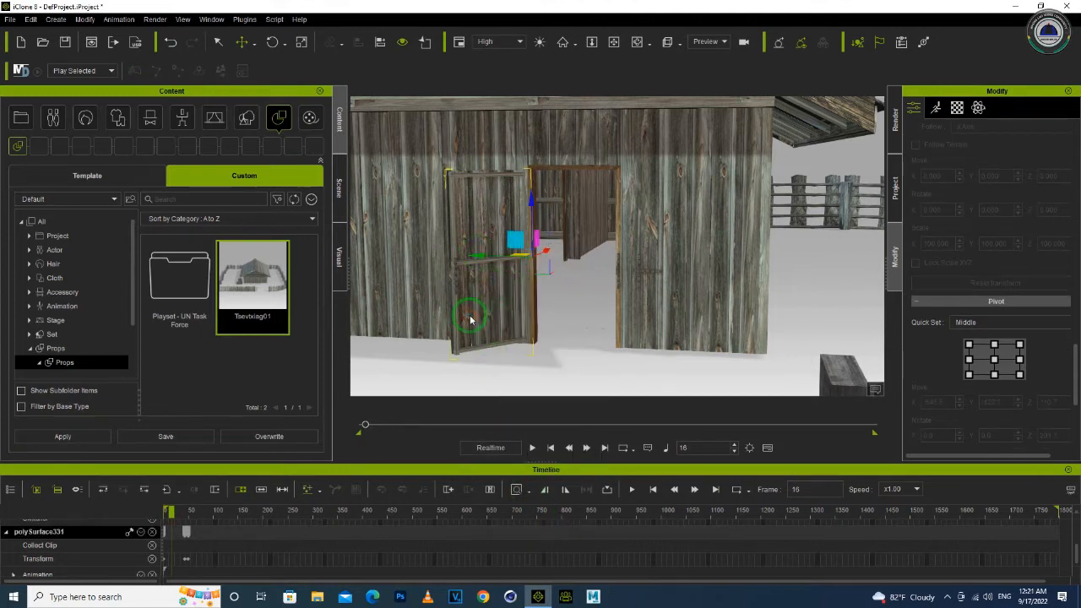
{"action": "double_click", "coordinate": [188, 532]}
{"action": "left_click_drag", "start_coordinate": [188, 532], "coordinate": [246, 534]}
{"action": "left_click", "coordinate": [183, 512]}
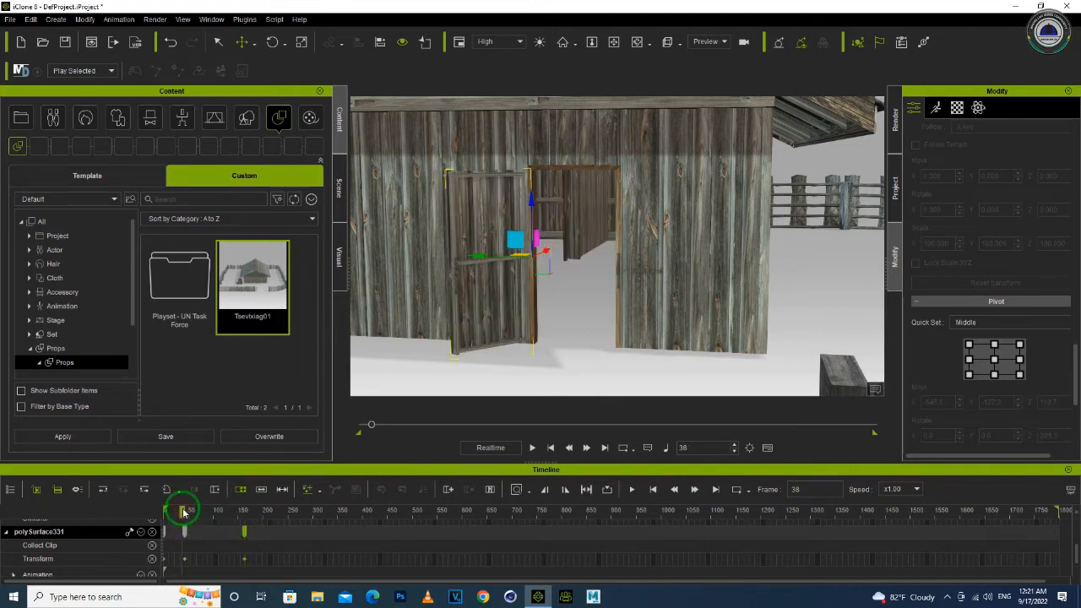
{"action": "left_click_drag", "start_coordinate": [180, 510], "coordinate": [156, 513]}
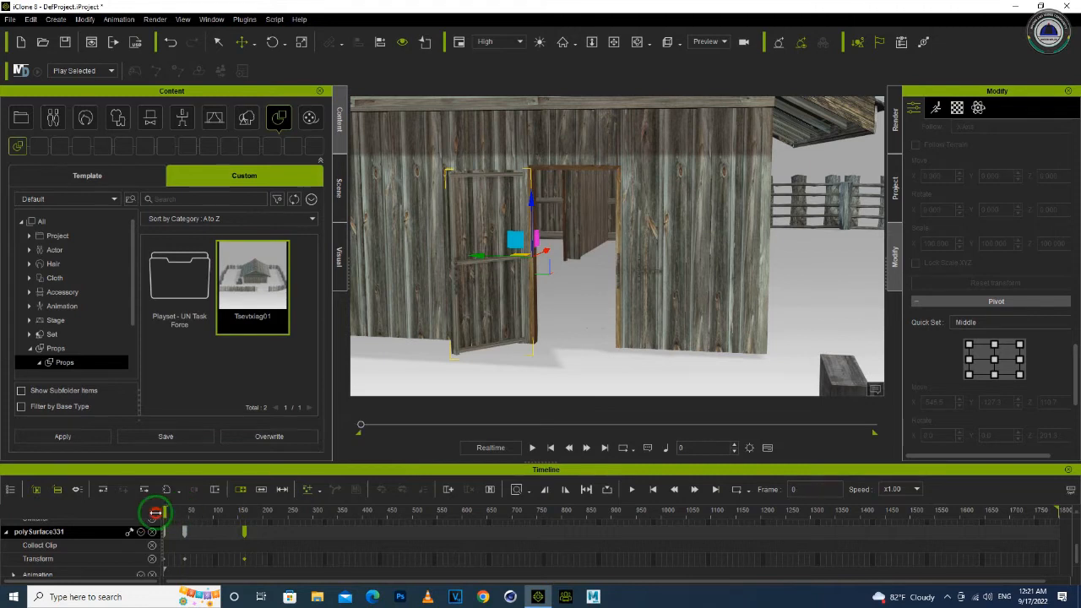
{"action": "key", "text": "space"}
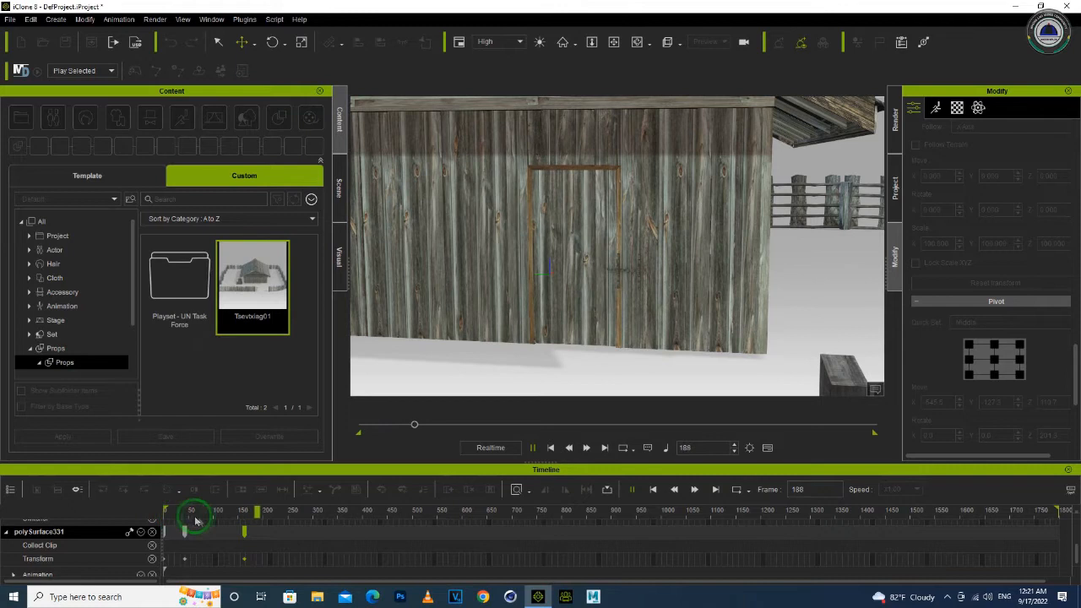
{"action": "key", "text": "space"}
- Shift the latch bar's sliding keys so they start at frame 148 and end at about frame 230
{"action": "left_click", "coordinate": [629, 275]}
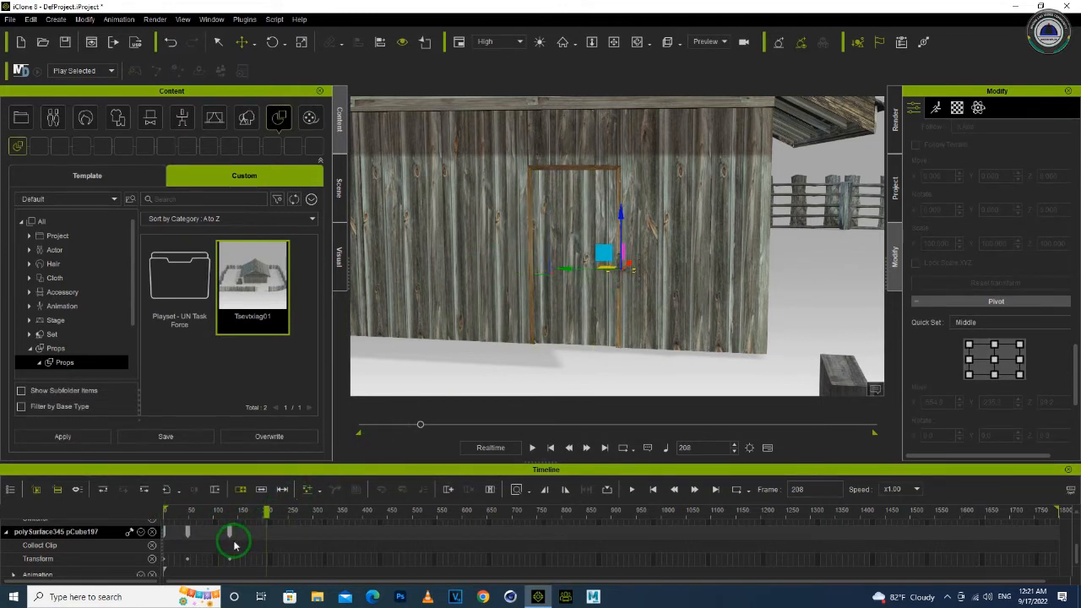
{"action": "left_click_drag", "start_coordinate": [261, 509], "coordinate": [240, 515]}
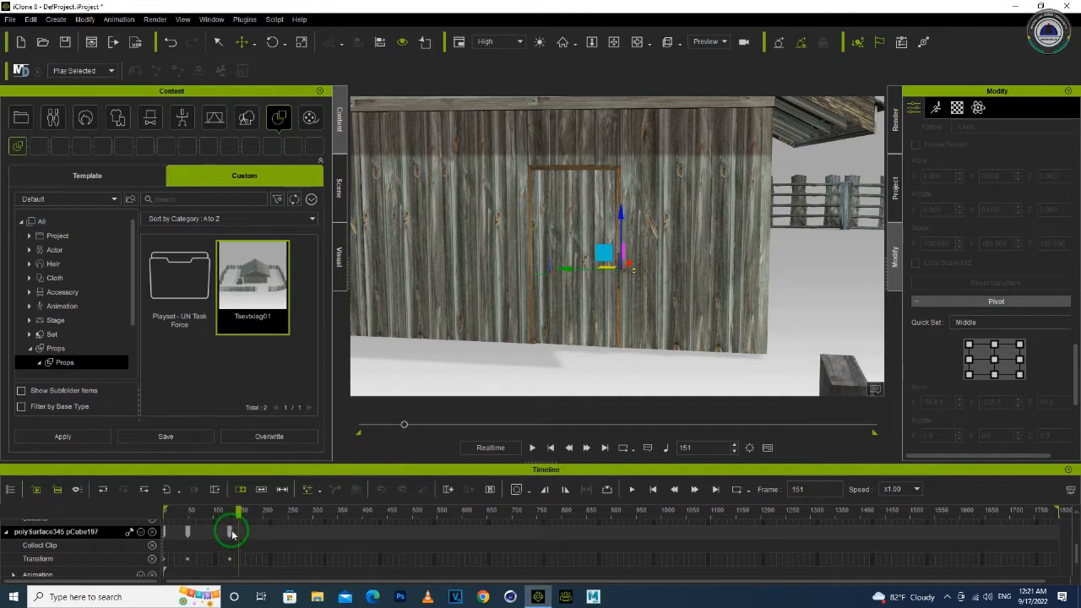
{"action": "mouse_move", "coordinate": [230, 534]}
{"action": "left_mouse_down"}
{"action": "mouse_move", "coordinate": [182, 531]}
{"action": "mouse_move", "coordinate": [238, 531]}
{"action": "left_mouse_up"}
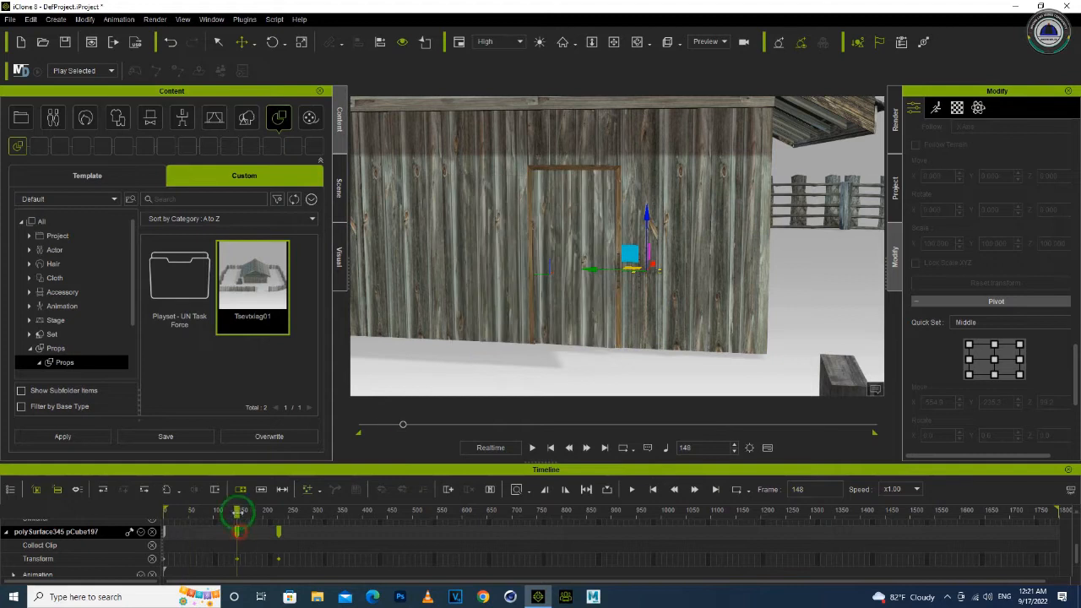
- Play the animation in a close-up of the latch to check the door closing and the bar sliding
{"action": "key", "text": "space"}
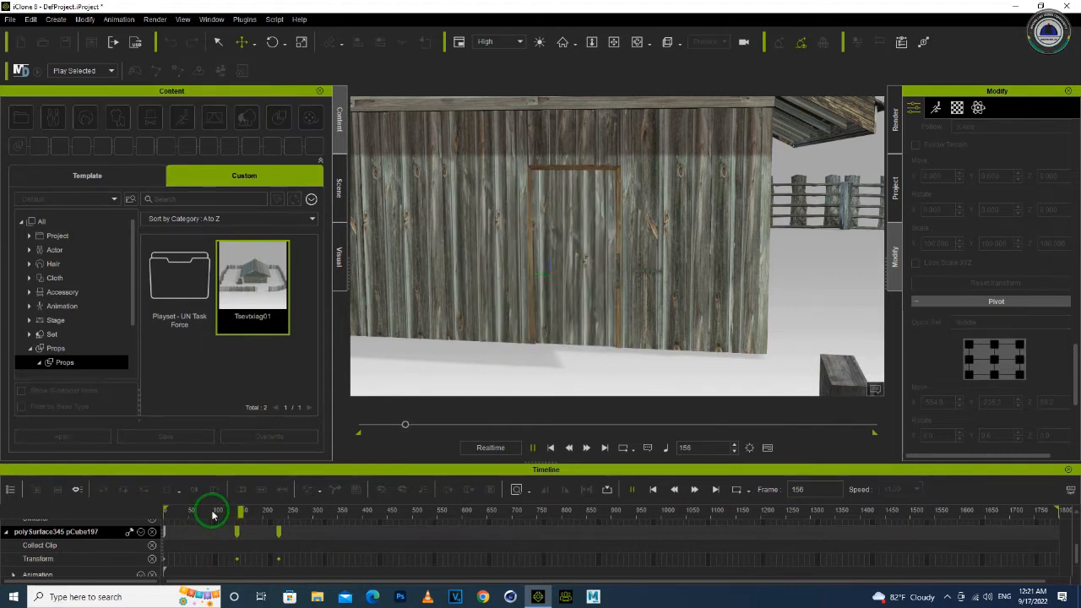
{"action": "scroll", "coordinate": [493, 388], "scroll_direction": "up", "scroll_amount": 5}
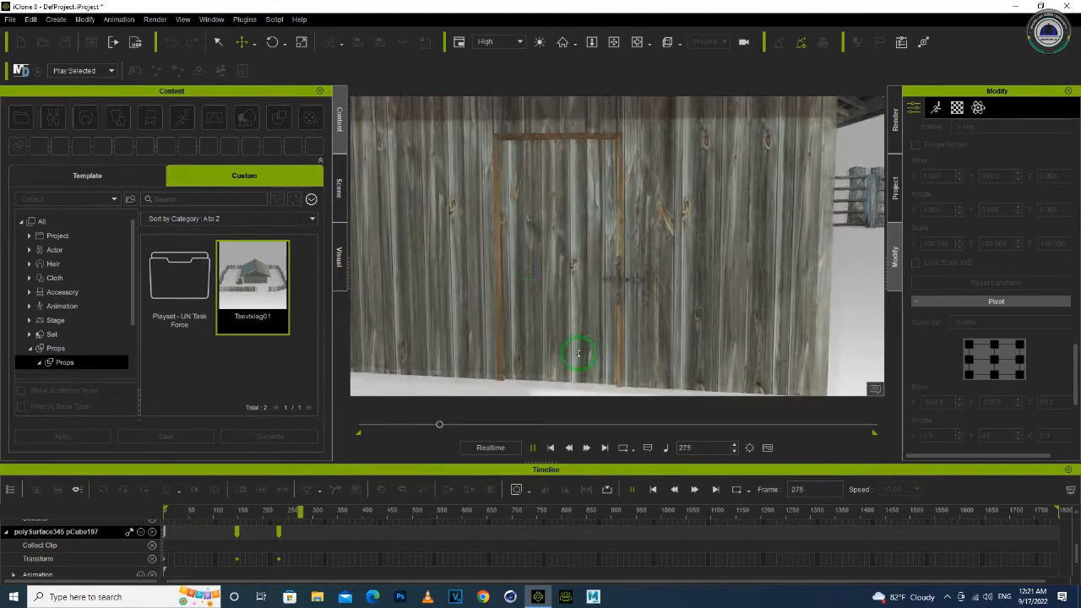
{"action": "key", "text": "space"}
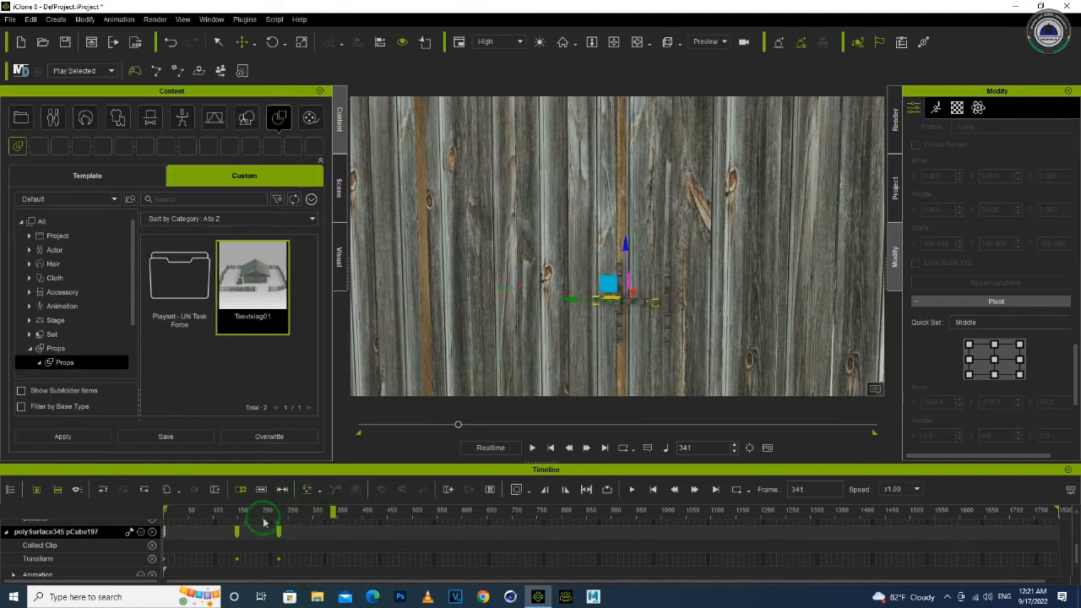
{"action": "left_click", "coordinate": [190, 511]}
{"action": "key", "text": "space"}
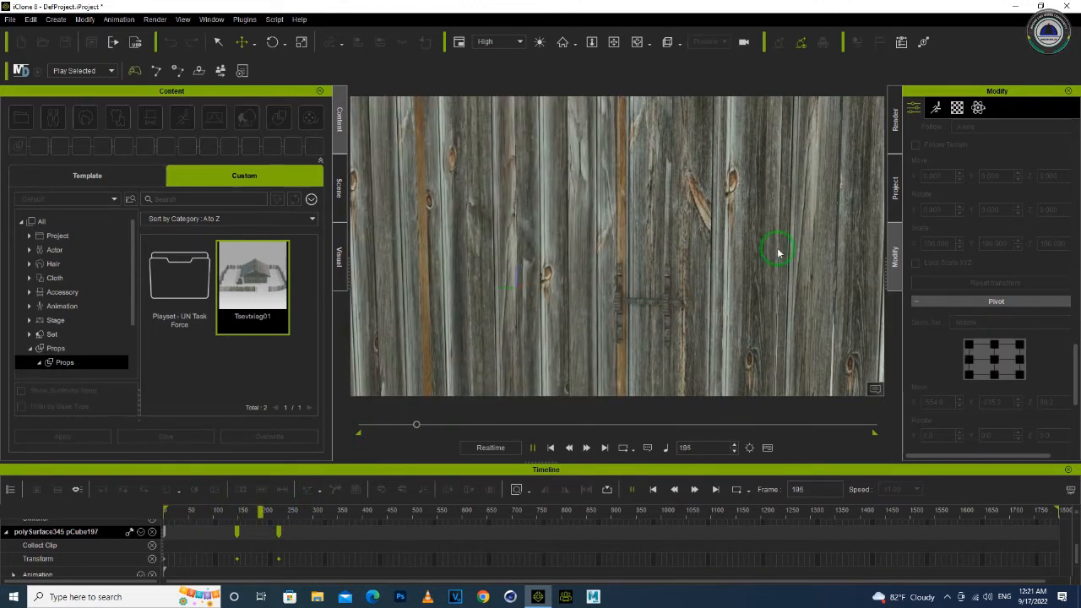
{"action": "key", "text": "space"}
- Return to a full view of the house and delete its front wall mesh
{"action": "right_click_drag", "start_coordinate": [778, 251], "coordinate": [651, 287], "text": "alt"}
{"action": "left_click_drag", "start_coordinate": [651, 287], "coordinate": [623, 280], "text": "alt"}
{"action": "right_click_drag", "start_coordinate": [623, 280], "coordinate": [583, 287], "text": "alt"}
{"action": "left_click_drag", "start_coordinate": [743, 285], "coordinate": [627, 291], "text": "alt"}
{"action": "left_click", "coordinate": [547, 223]}
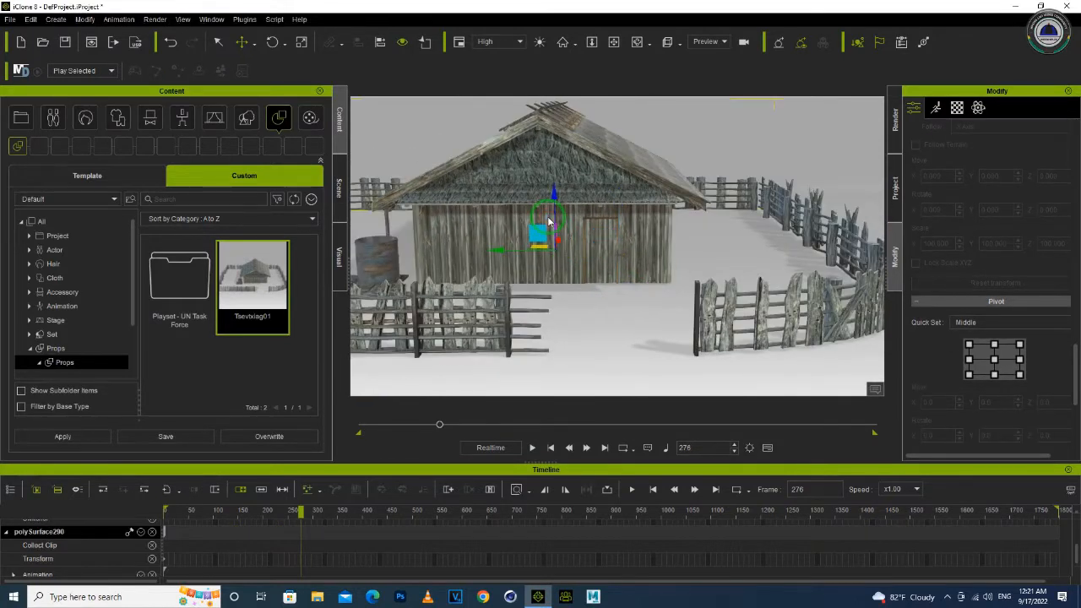
{"action": "key", "text": "Delete"}
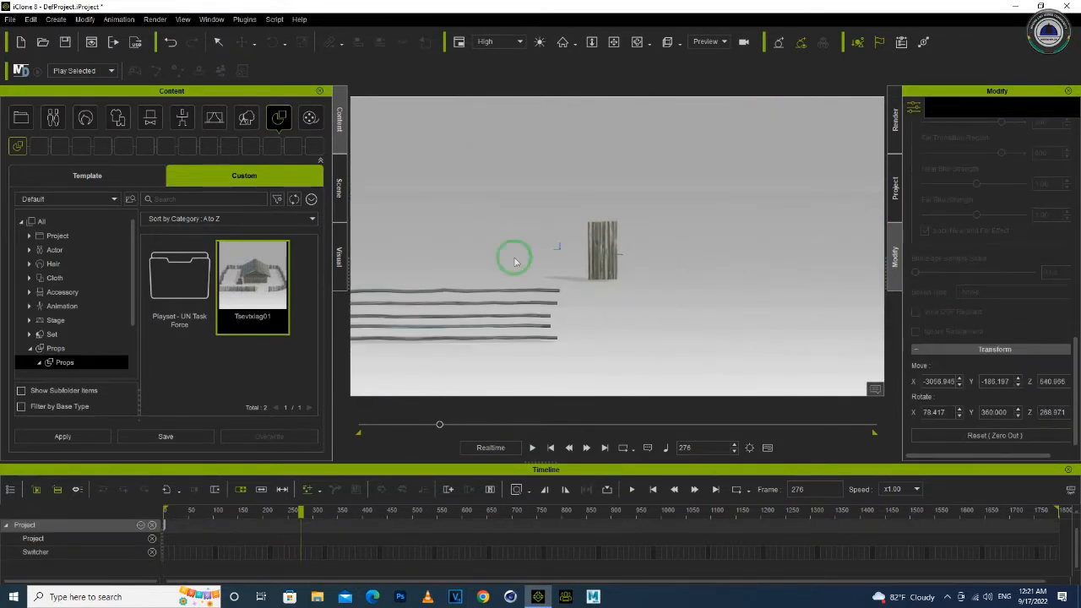
- Delete the remaining Tsevtxiag03 prop from the scene and add the saved Tsevtxiag01 custom prop again
{"action": "left_click", "coordinate": [338, 190]}
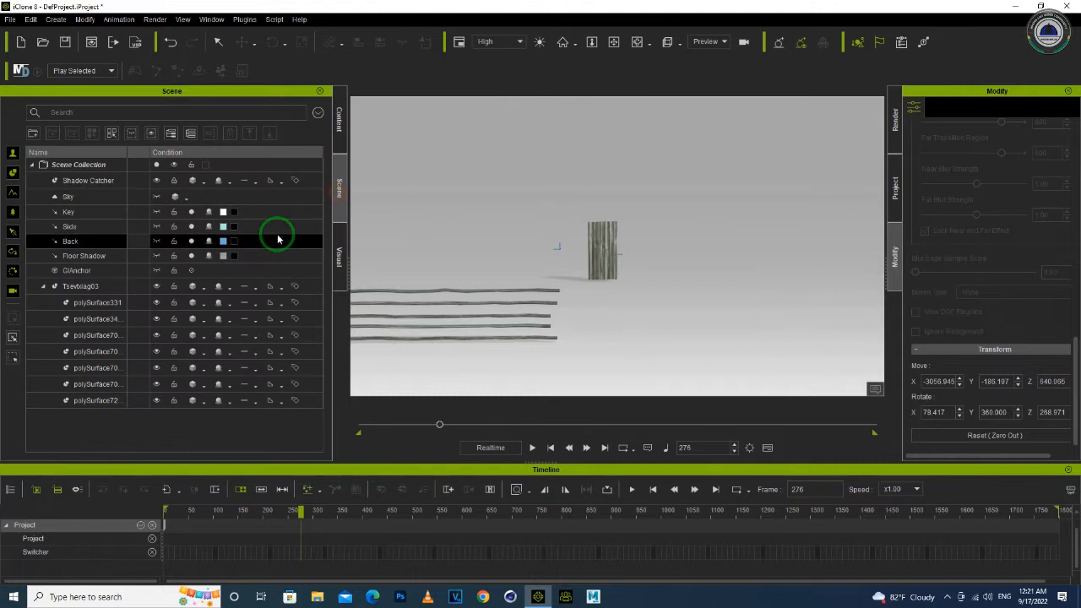
{"action": "left_click", "coordinate": [78, 287]}
{"action": "key", "text": "Delete"}
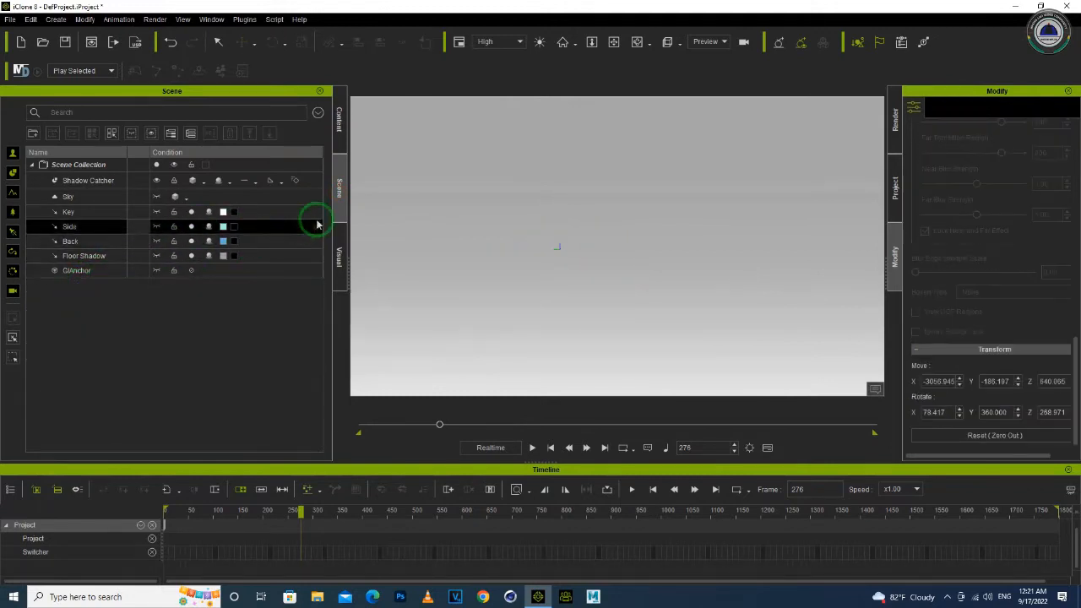
{"action": "left_click", "coordinate": [339, 135]}
{"action": "left_click_drag", "start_coordinate": [252, 278], "coordinate": [680, 274]}
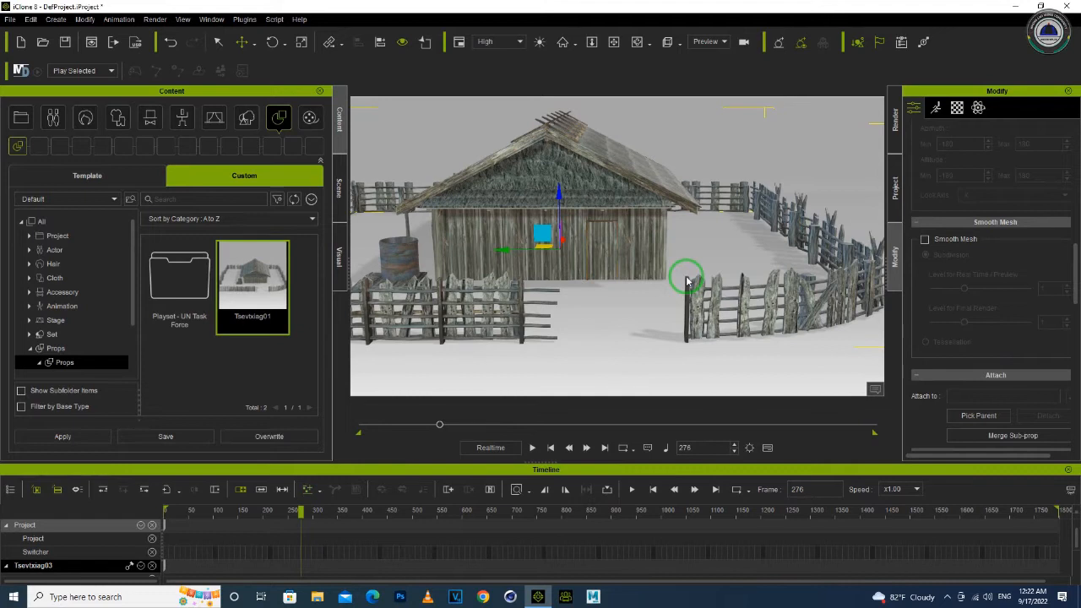
- Locate the saved Tsevtxiag01 prop file in File Explorer and inspect its file size in the properties
{"action": "right_click", "coordinate": [274, 288]}
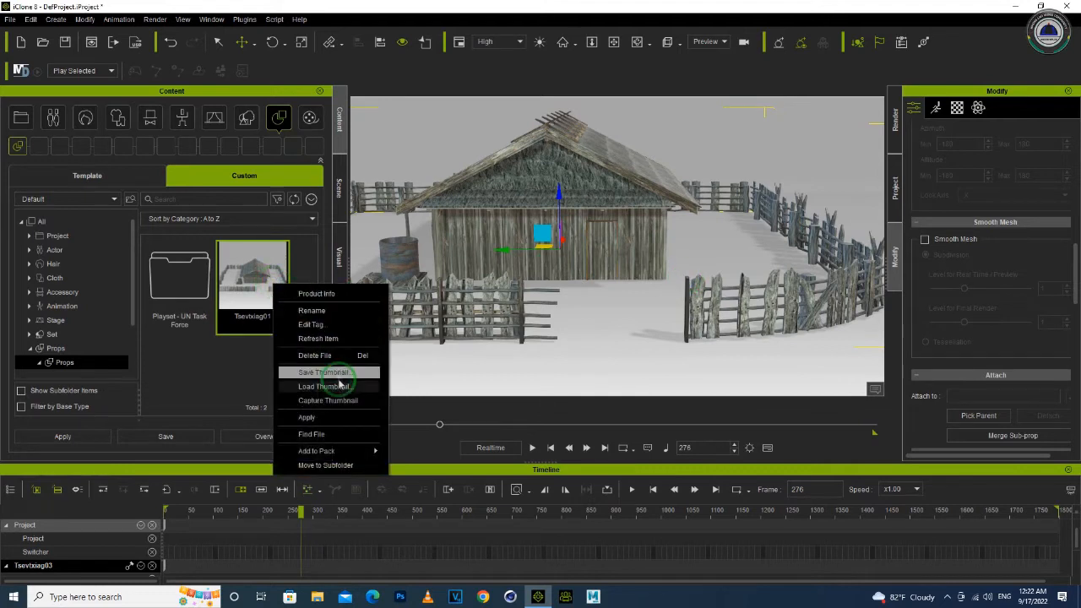
{"action": "left_click", "coordinate": [340, 432]}
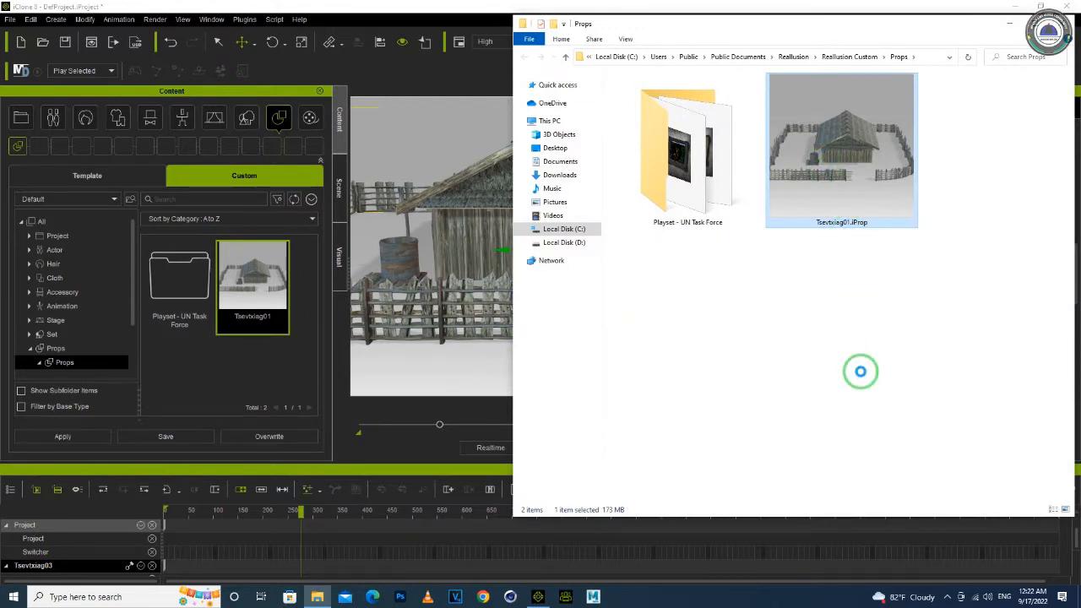
{"action": "left_click", "coordinate": [861, 438]}
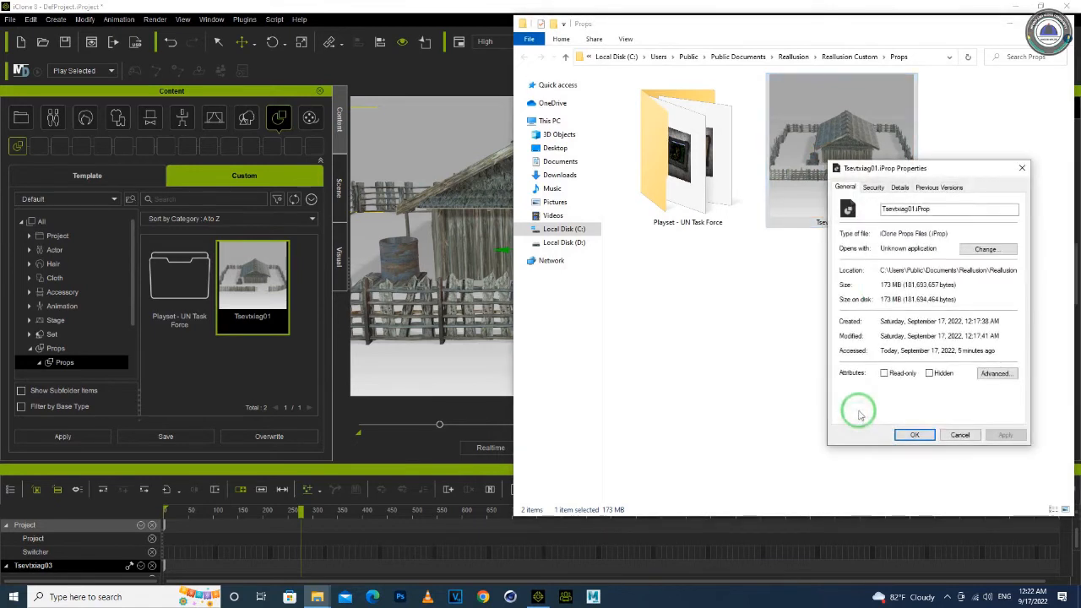
{"action": "left_click", "coordinate": [877, 286]}
{"action": "double_click", "coordinate": [881, 285]}
{"action": "left_click", "coordinate": [939, 169]}
{"action": "left_click_drag", "start_coordinate": [939, 169], "coordinate": [762, 149]}
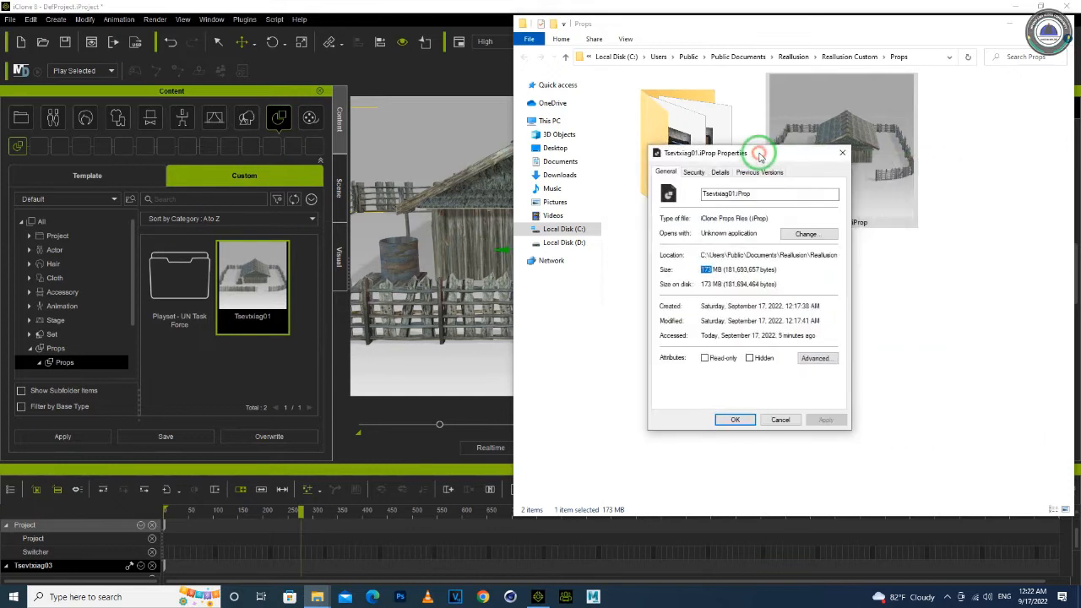
{"action": "left_click", "coordinate": [843, 154]}
{"action": "left_click", "coordinate": [1060, 23]}
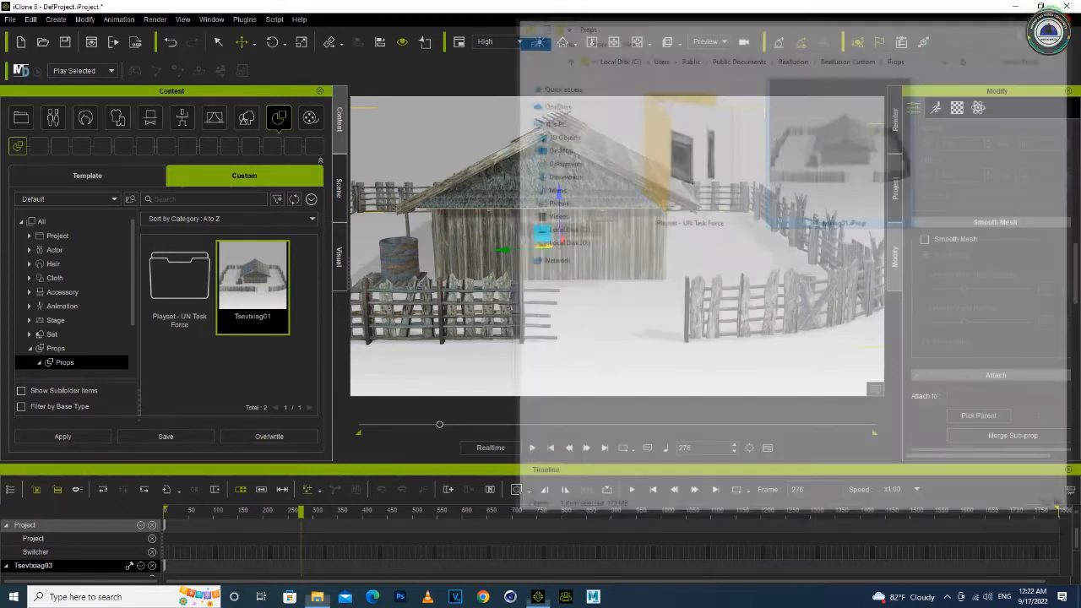
- Expand the Tsevtxiag03 prop in the scene list and go through each of its polySurface sub-props, from polySurface290 down
{"action": "left_click", "coordinate": [344, 206]}
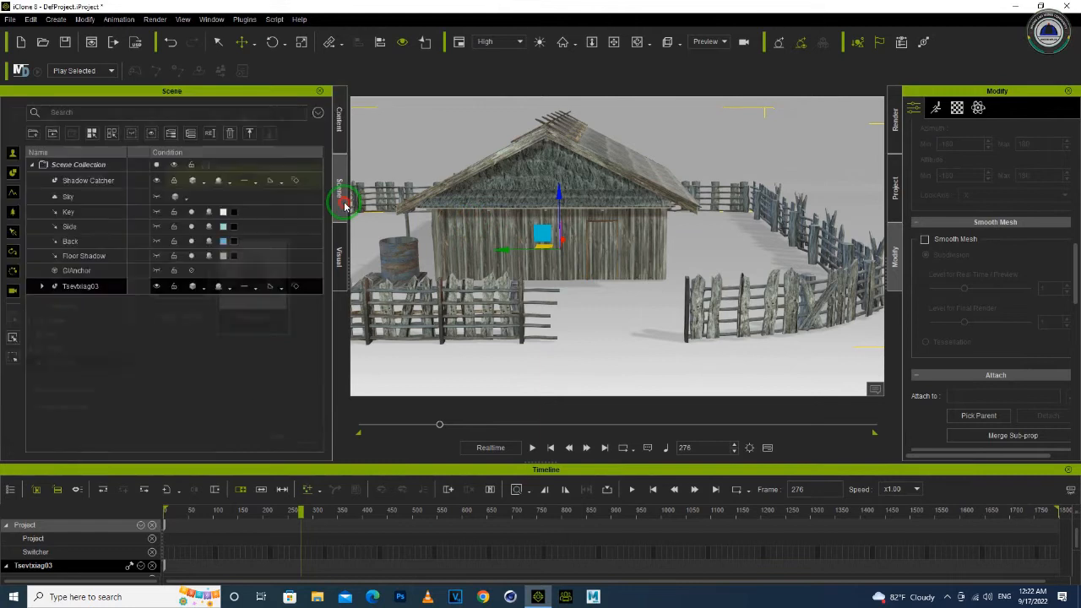
{"action": "left_click", "coordinate": [40, 287]}
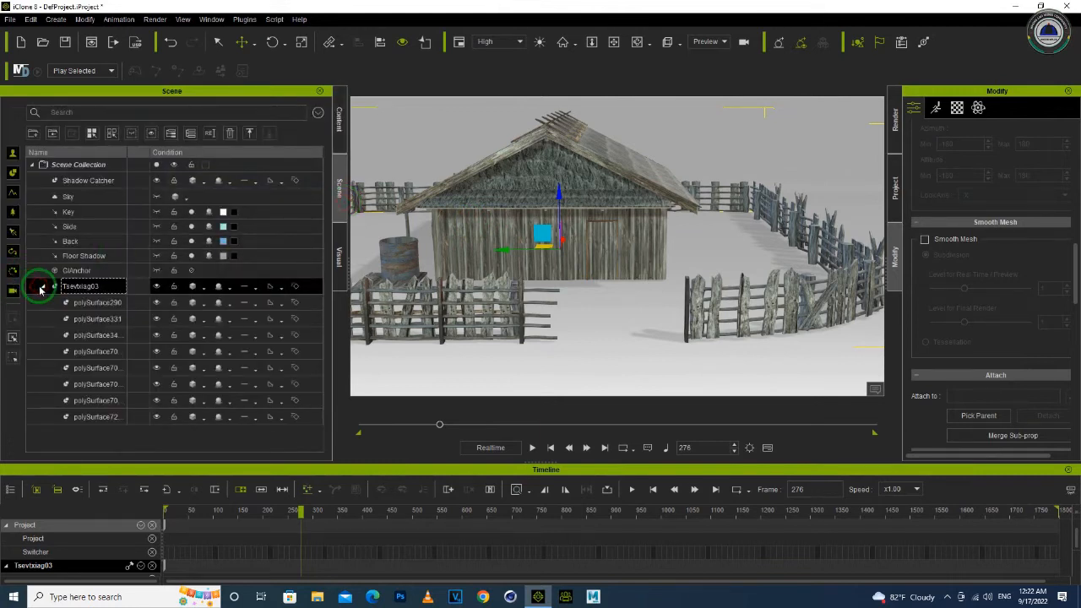
{"action": "left_click", "coordinate": [80, 306]}
{"action": "left_click", "coordinate": [88, 322]}
{"action": "left_click", "coordinate": [94, 341]}
{"action": "left_click", "coordinate": [96, 351]}
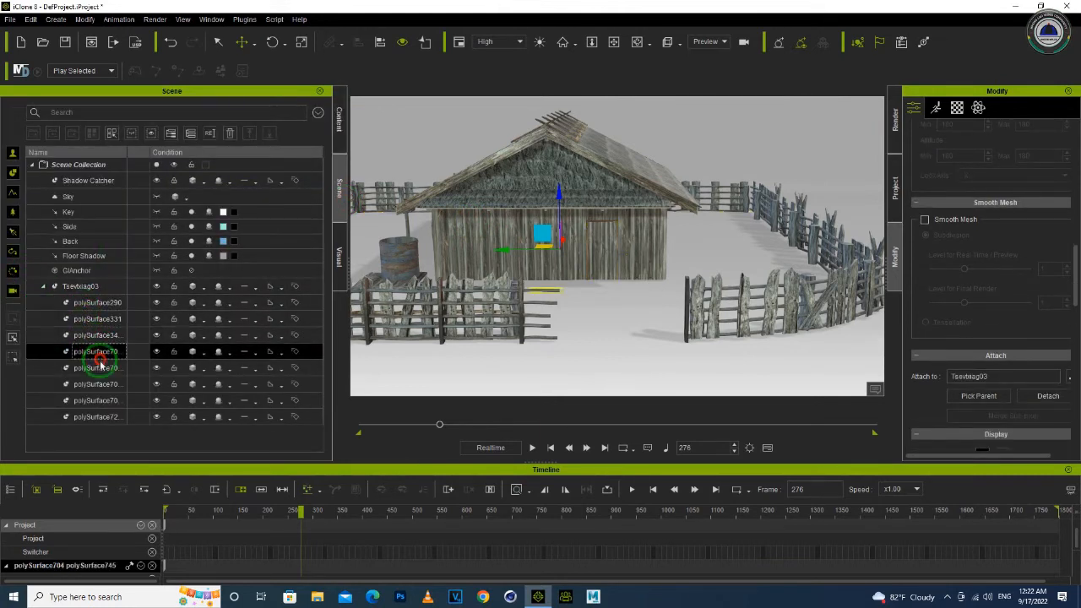
{"action": "left_click", "coordinate": [99, 369]}
{"action": "left_click", "coordinate": [101, 384]}
{"action": "left_click", "coordinate": [104, 400]}
{"action": "left_click", "coordinate": [107, 416]}
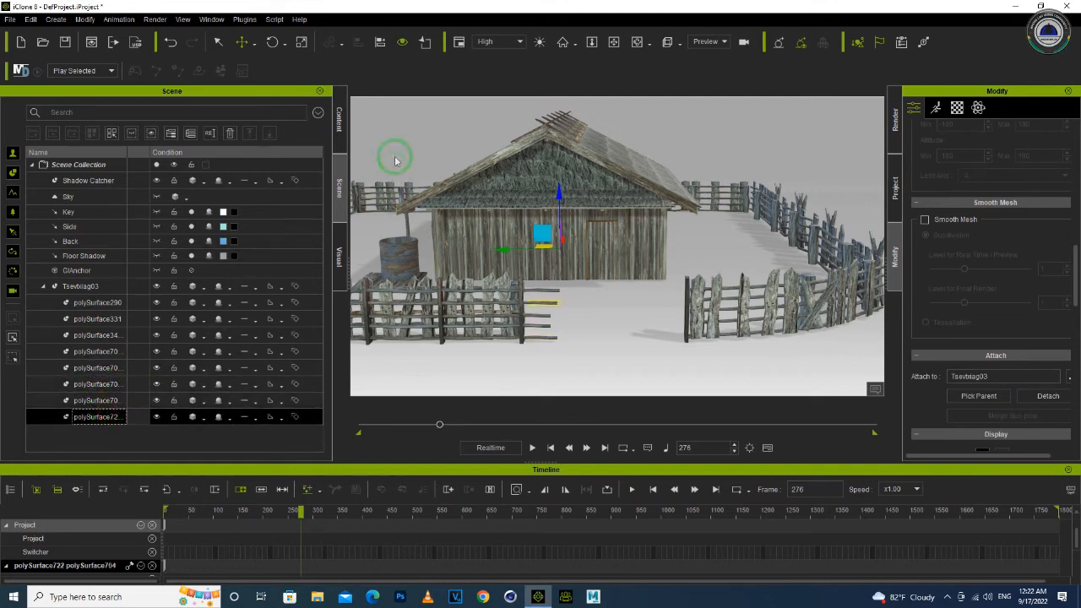
- Select the whole Tsevtxiag03 house, view it from another side, and delete it from the scene
{"action": "left_click", "coordinate": [603, 211]}
{"action": "scroll", "coordinate": [605, 212], "scroll_direction": "down", "scroll_amount": 2}
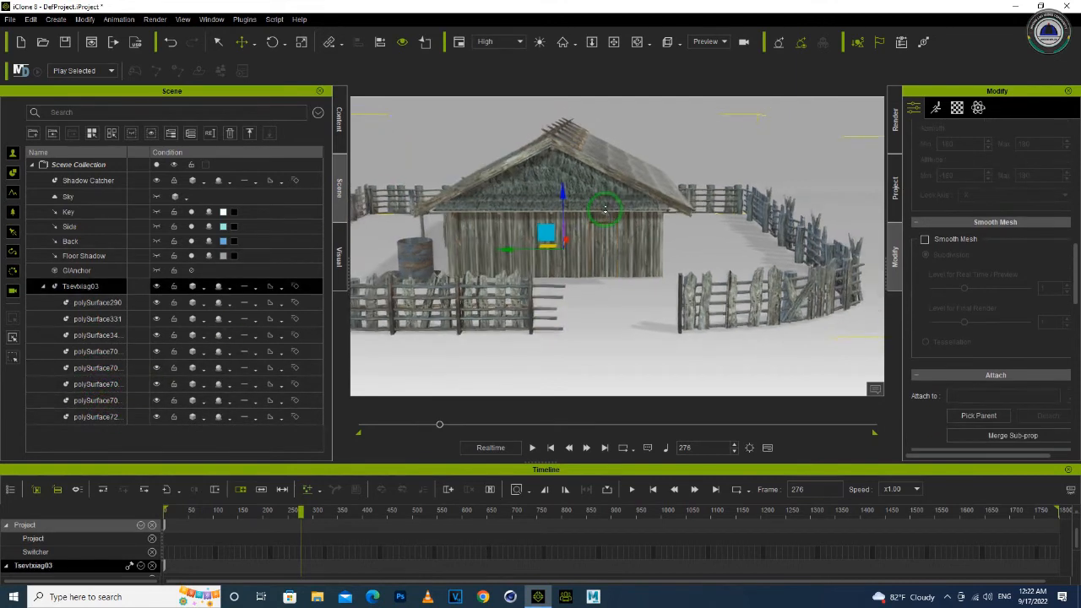
{"action": "right_click_drag", "start_coordinate": [616, 232], "coordinate": [608, 208]}
{"action": "double_click", "coordinate": [93, 287]}
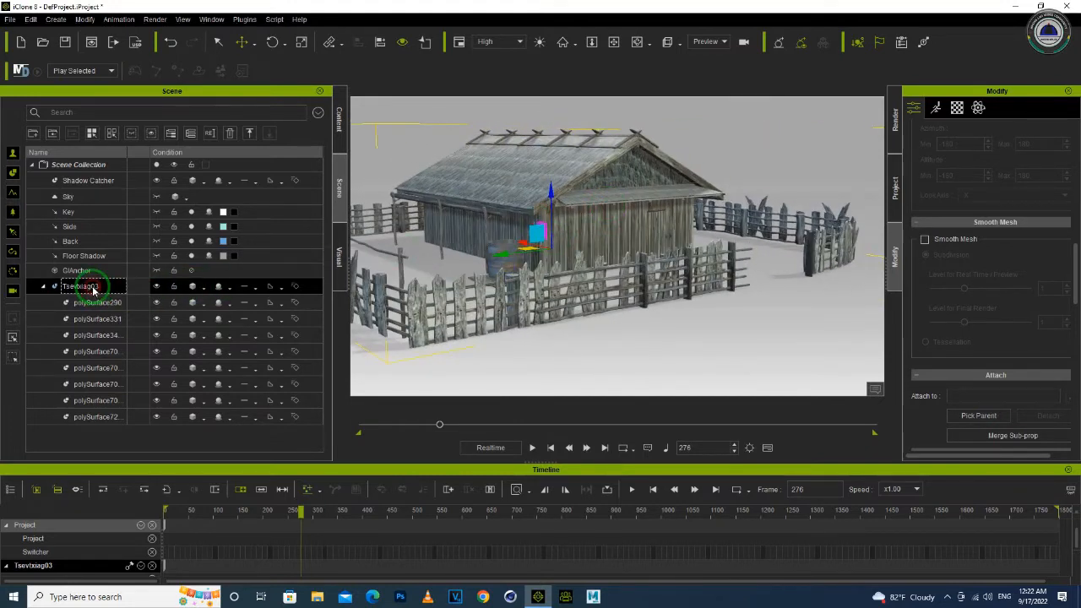
{"action": "key", "text": "Delete"}
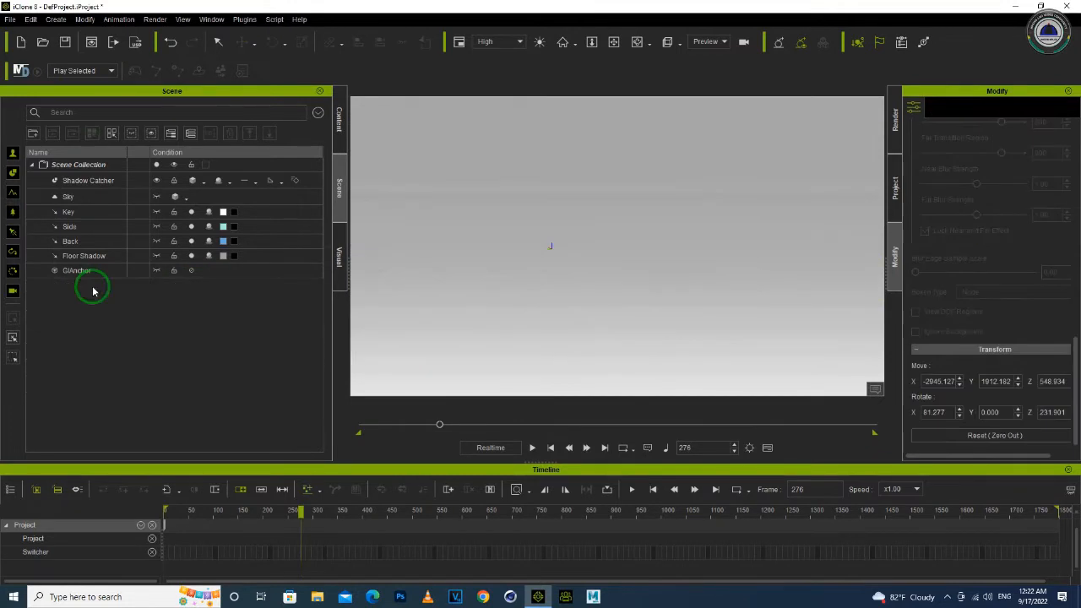
- Import Tsevtxiag02.obj from the House002 folder and break its meshes up into sub-props
{"action": "left_click", "coordinate": [48, 21]}
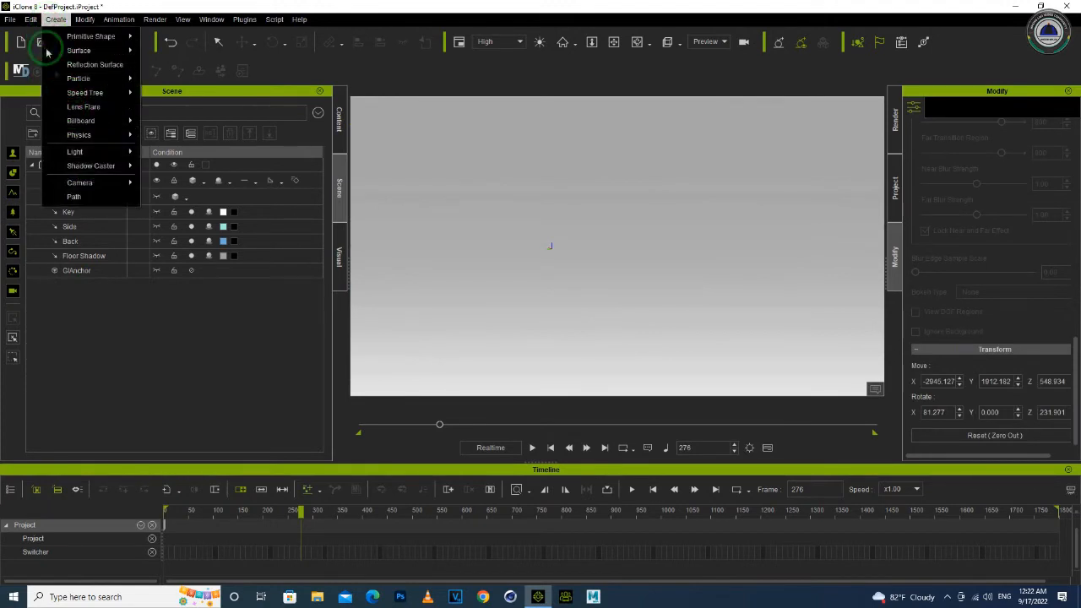
{"action": "left_click", "coordinate": [8, 21]}
{"action": "left_click", "coordinate": [50, 97]}
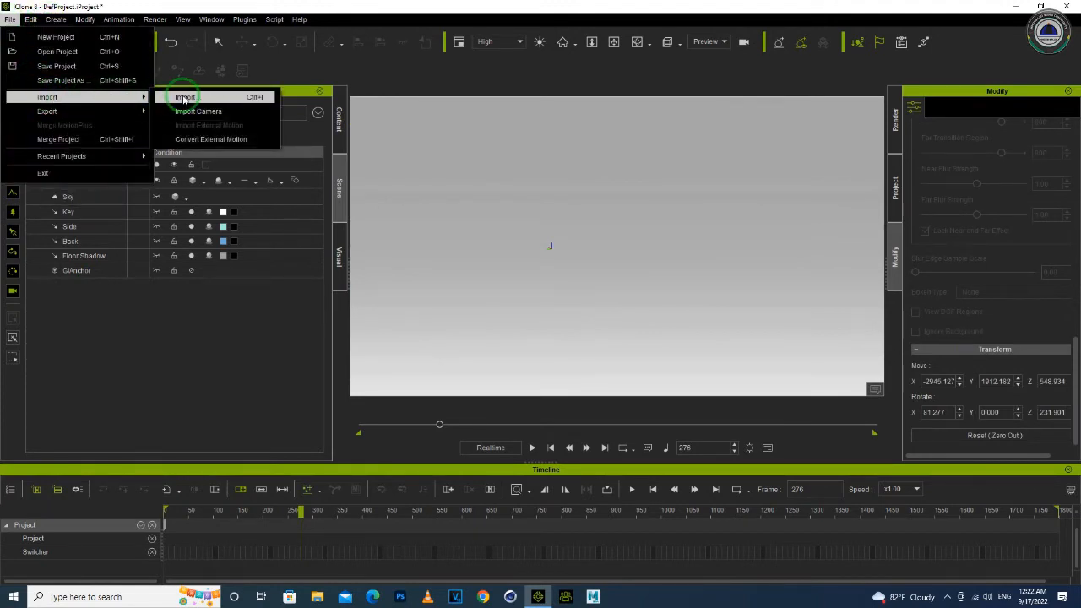
{"action": "left_click", "coordinate": [183, 95]}
{"action": "left_click_drag", "start_coordinate": [567, 174], "coordinate": [568, 333]}
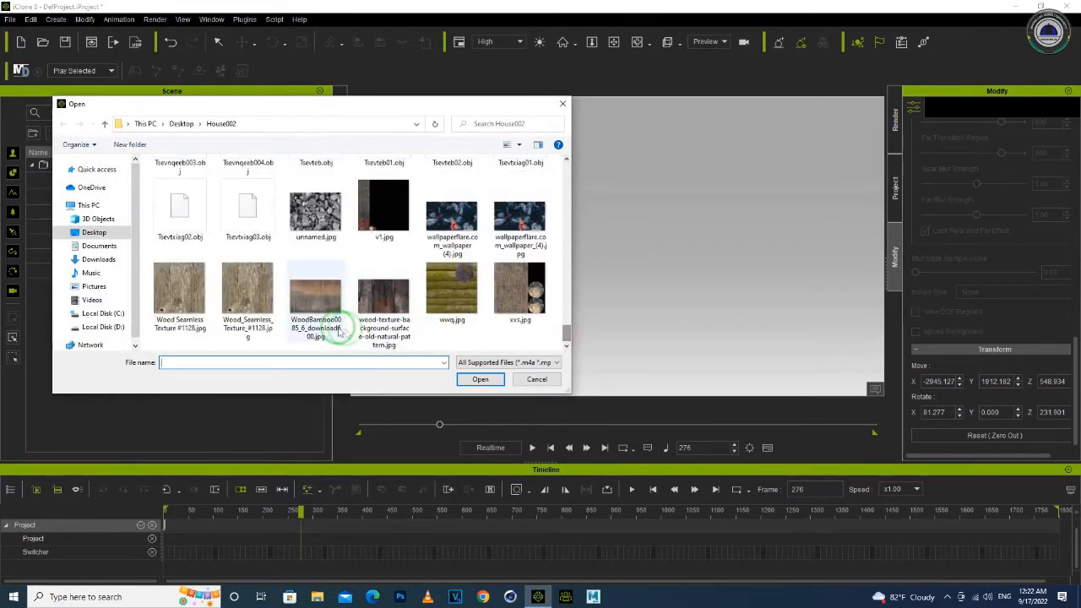
{"action": "left_click", "coordinate": [178, 211]}
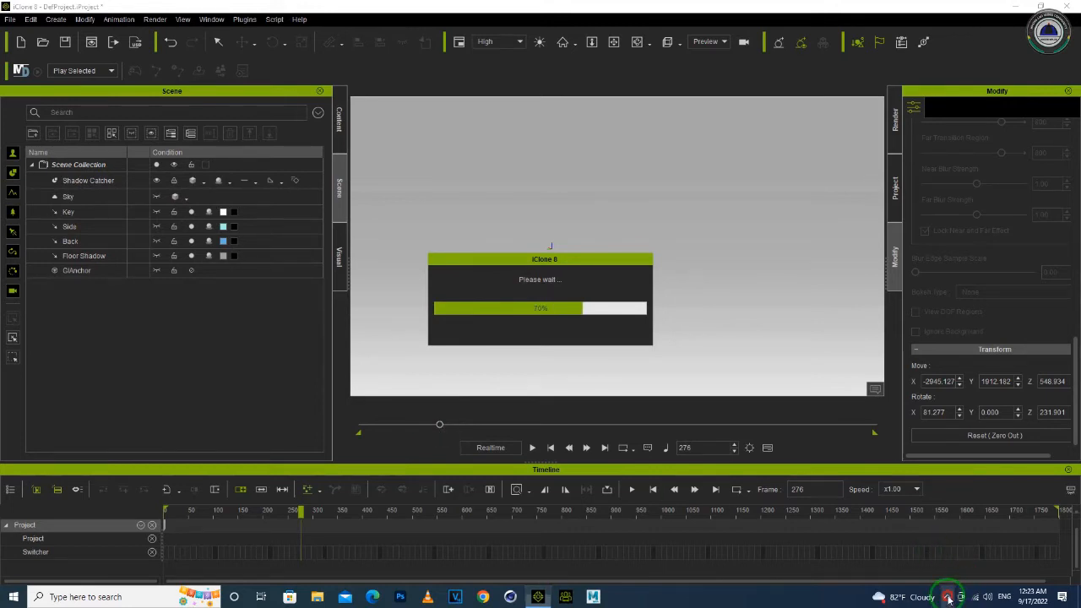
{"action": "left_click", "coordinate": [948, 596]}
{"action": "left_click", "coordinate": [947, 574]}
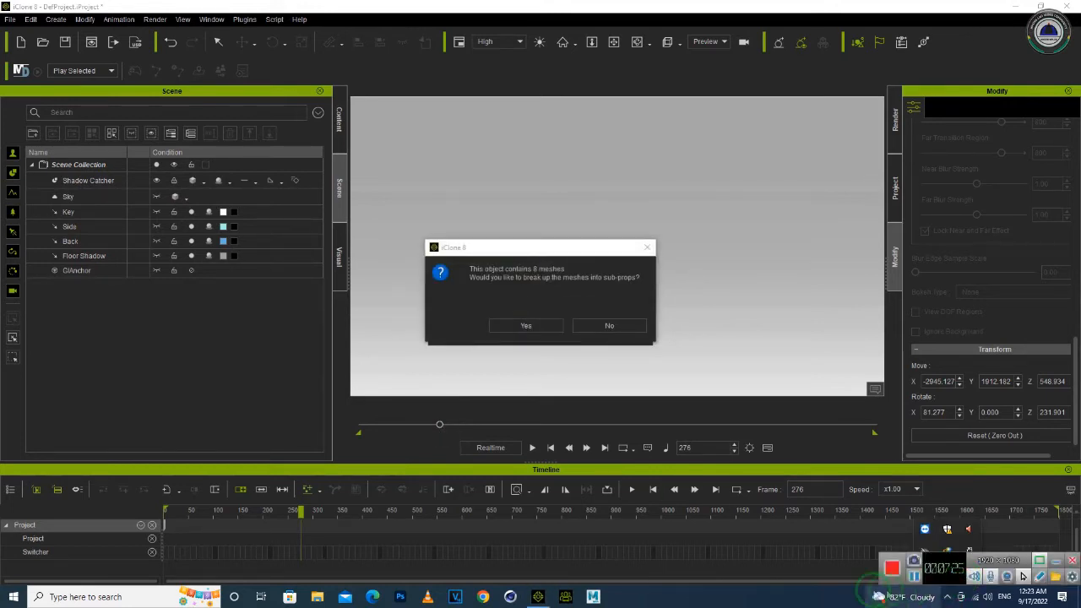
{"action": "left_click", "coordinate": [547, 326]}
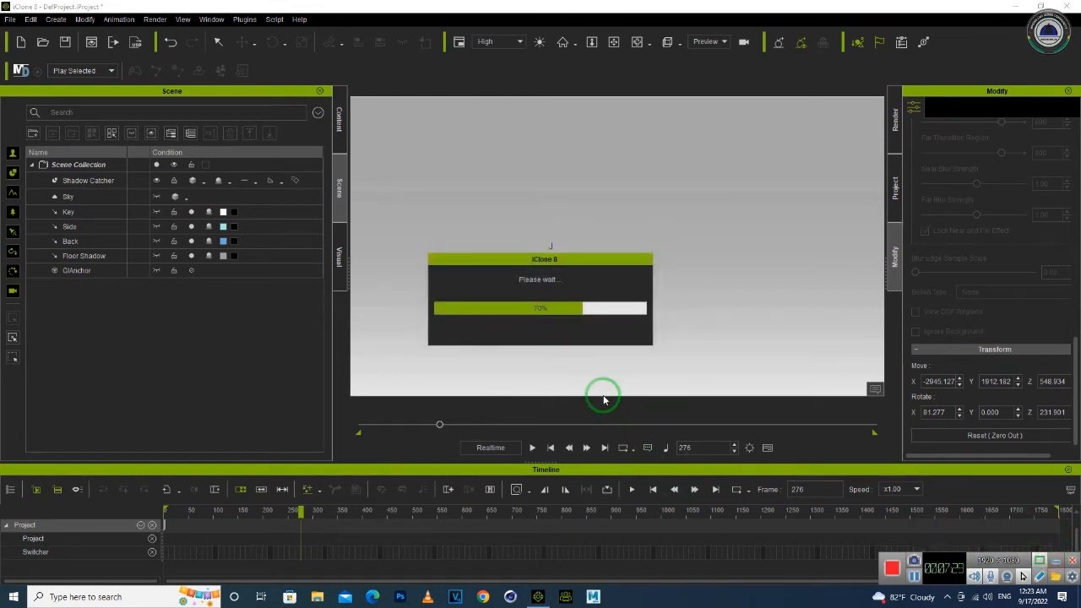
{"action": "left_click", "coordinate": [1058, 567]}
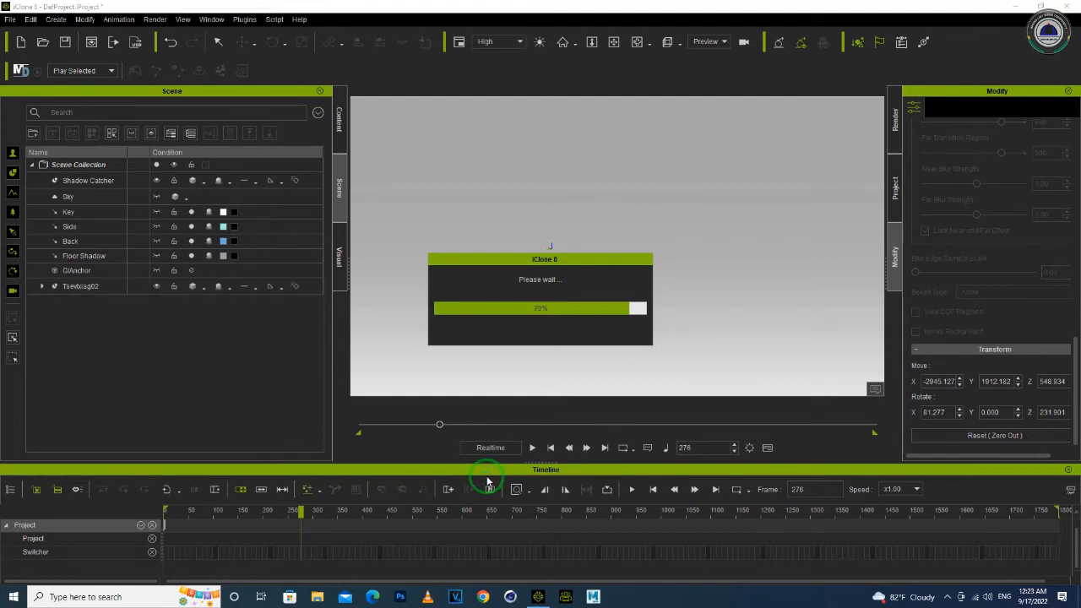
- Return the timeline to frame 0 and frame the whole imported Tsevtxiag02 house with its fence in the view
{"action": "left_click", "coordinate": [623, 238]}
{"action": "right_click_drag", "start_coordinate": [687, 271], "coordinate": [688, 296]}
{"action": "left_click_drag", "start_coordinate": [439, 424], "coordinate": [324, 420]}
{"action": "scroll", "coordinate": [639, 272], "scroll_direction": "down", "scroll_amount": 5}
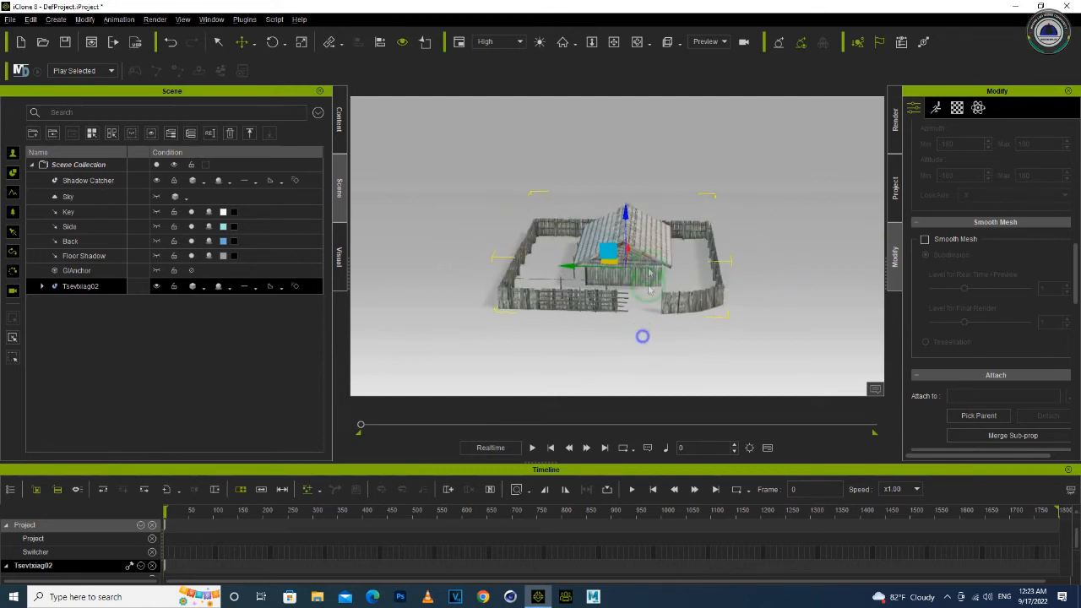
{"action": "scroll", "coordinate": [630, 248], "scroll_direction": "up", "scroll_amount": 3}
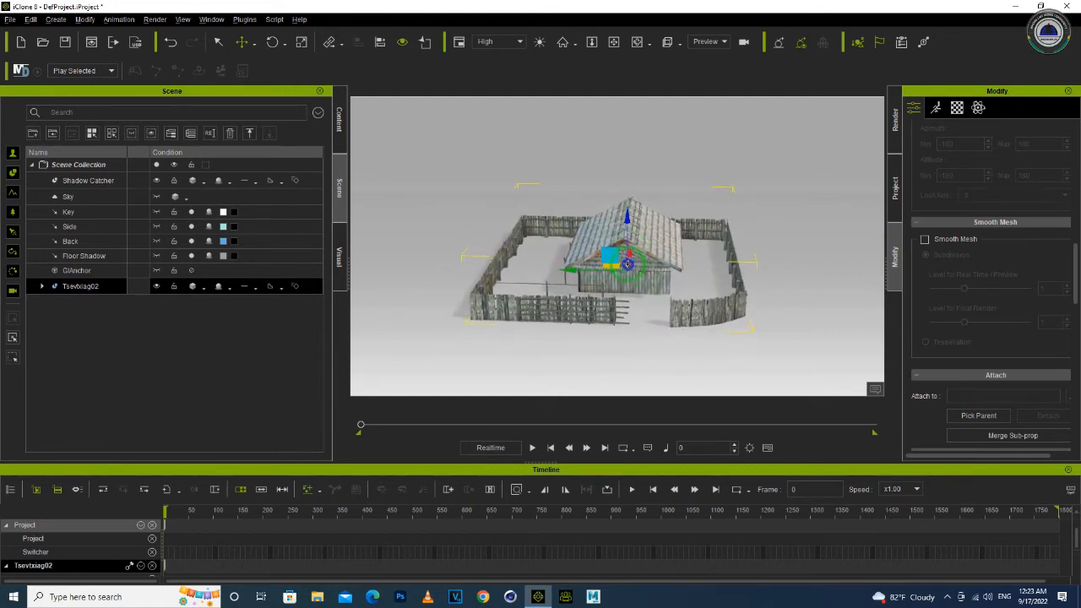
{"action": "scroll", "coordinate": [628, 265], "scroll_direction": "up", "scroll_amount": 4}
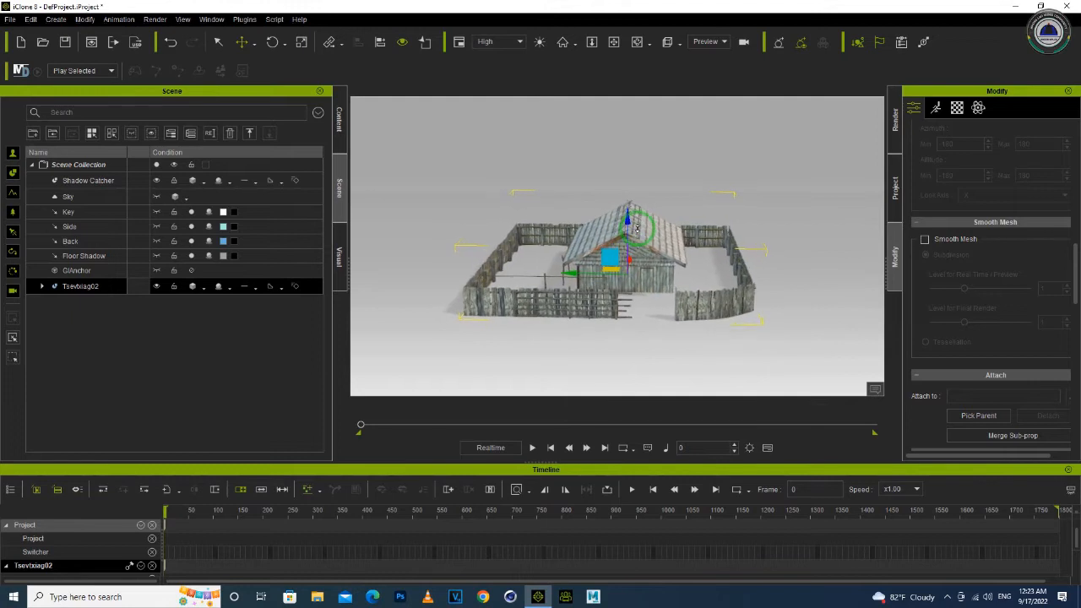
{"action": "scroll", "coordinate": [635, 230], "scroll_direction": "up", "scroll_amount": 4}
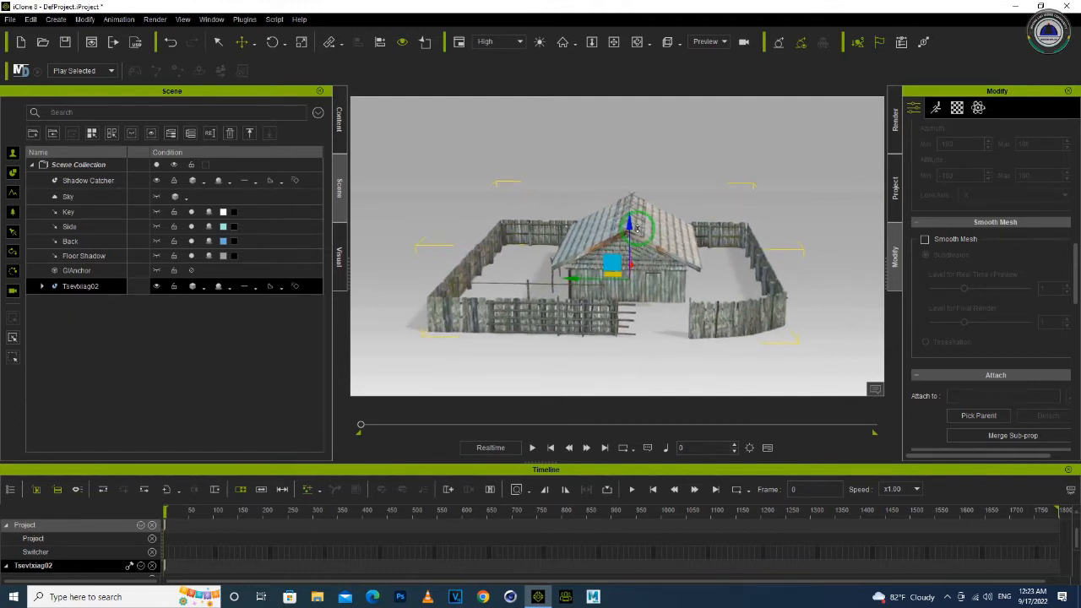
- Save the imported house in the custom Props library under the name Tsevtxiag02
{"action": "left_click", "coordinate": [340, 126]}
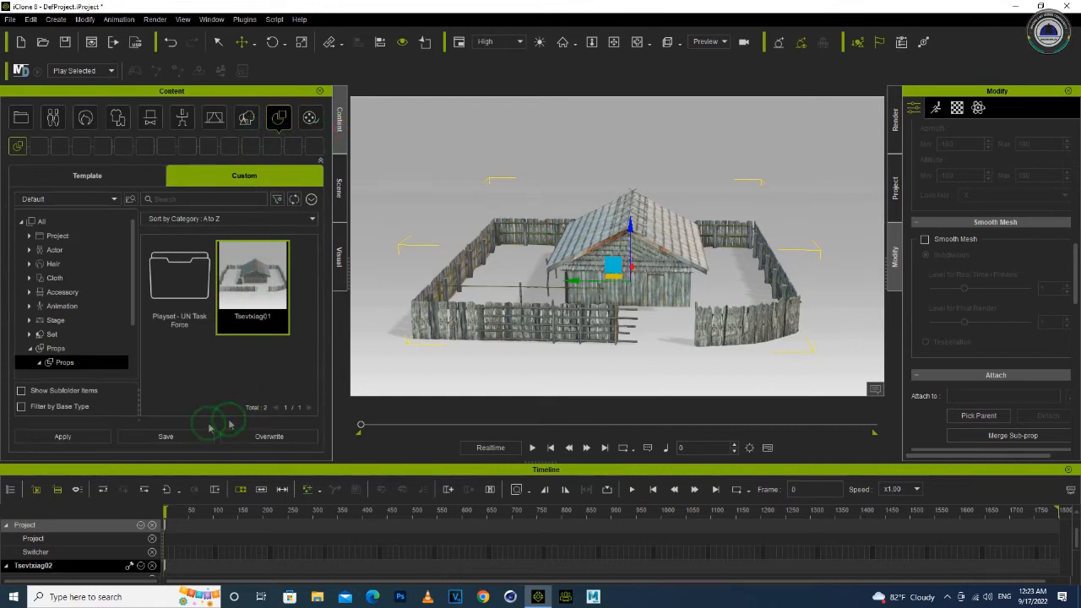
{"action": "left_click", "coordinate": [225, 352]}
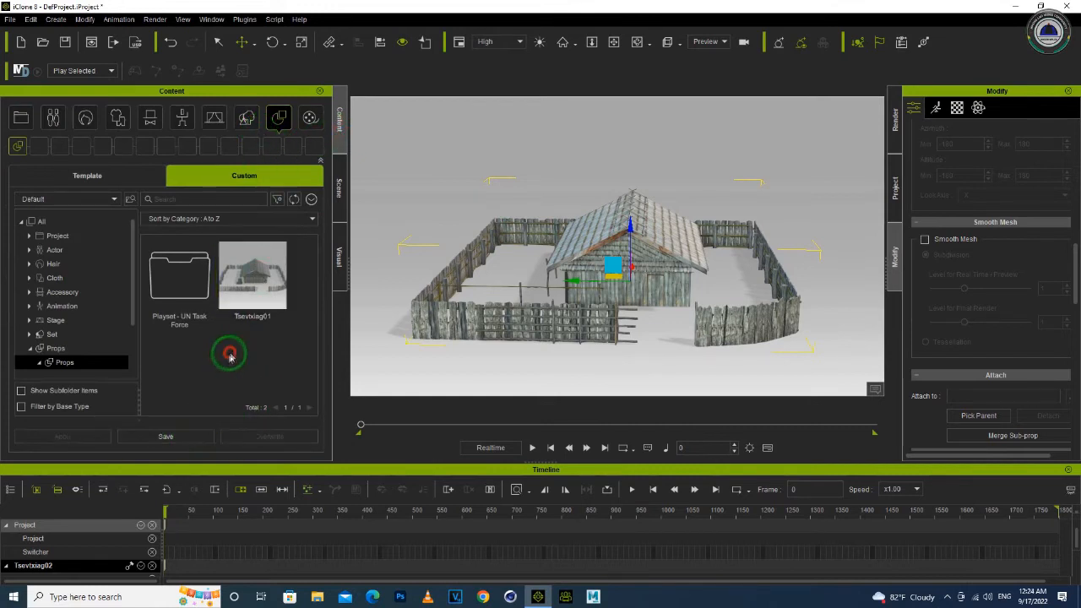
{"action": "left_click", "coordinate": [168, 436]}
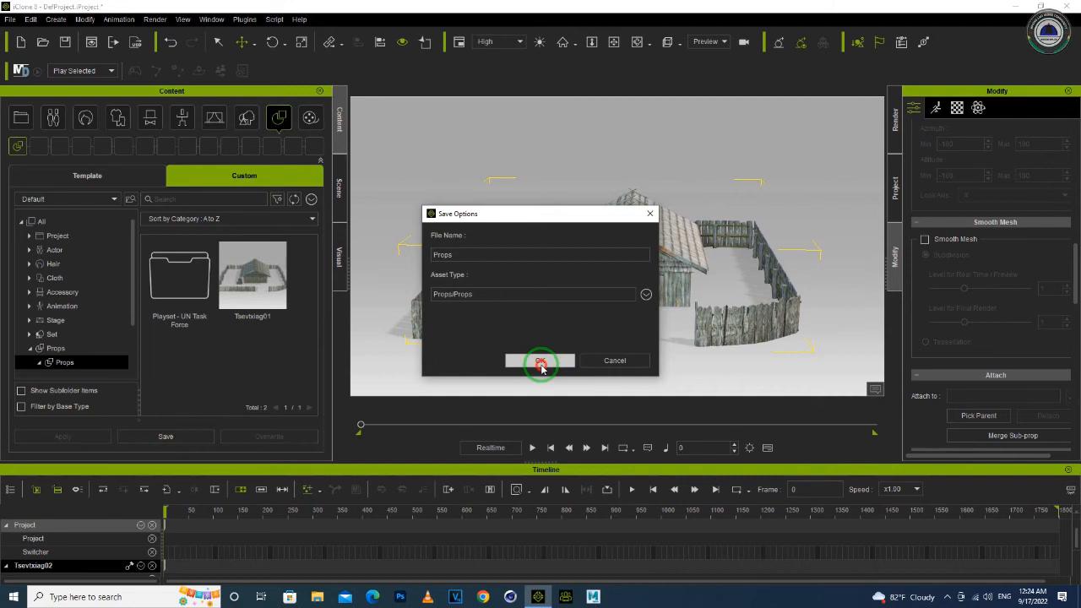
{"action": "left_click_drag", "start_coordinate": [493, 252], "coordinate": [374, 255]}
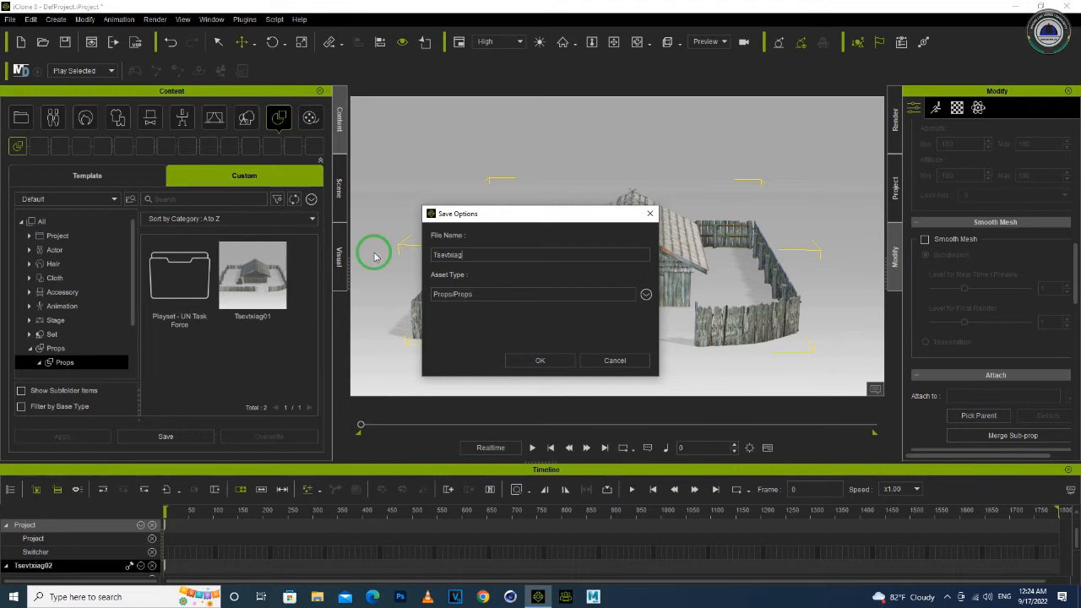
{"action": "left_click", "coordinate": [544, 360]}
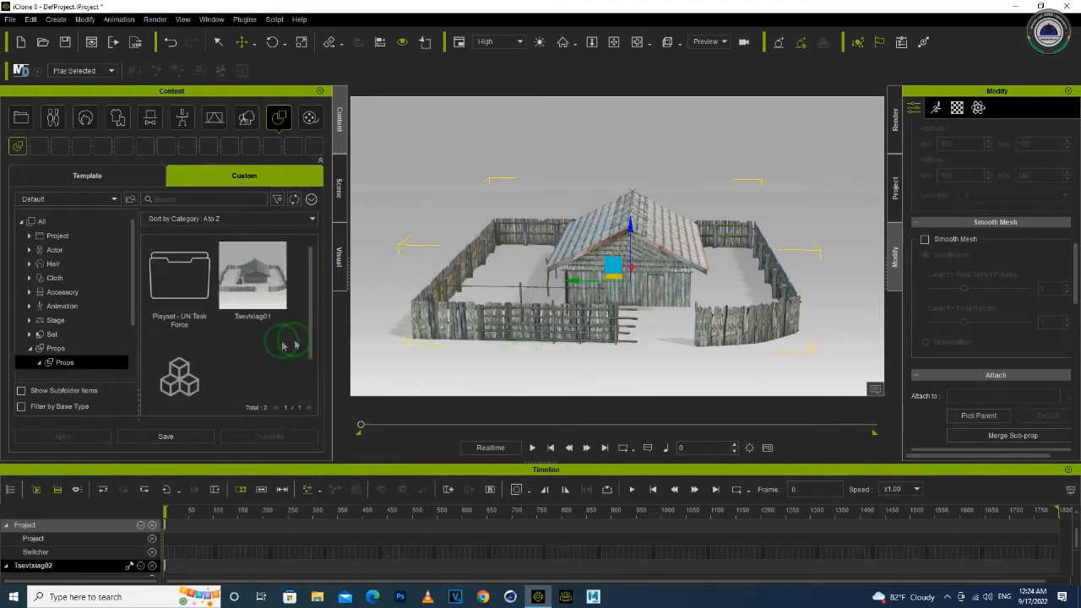
- Locate the saved Tsevtxiag02 prop file in File Explorer and compare its file size with that of Tsevtxiag01.iProp
{"action": "right_click", "coordinate": [204, 374]}
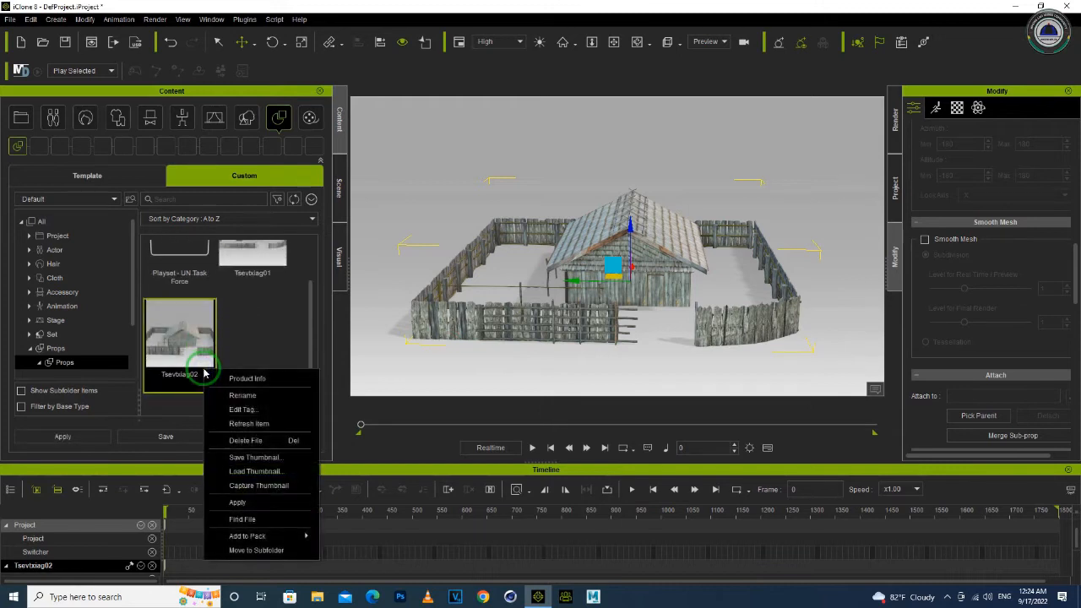
{"action": "left_click", "coordinate": [245, 519]}
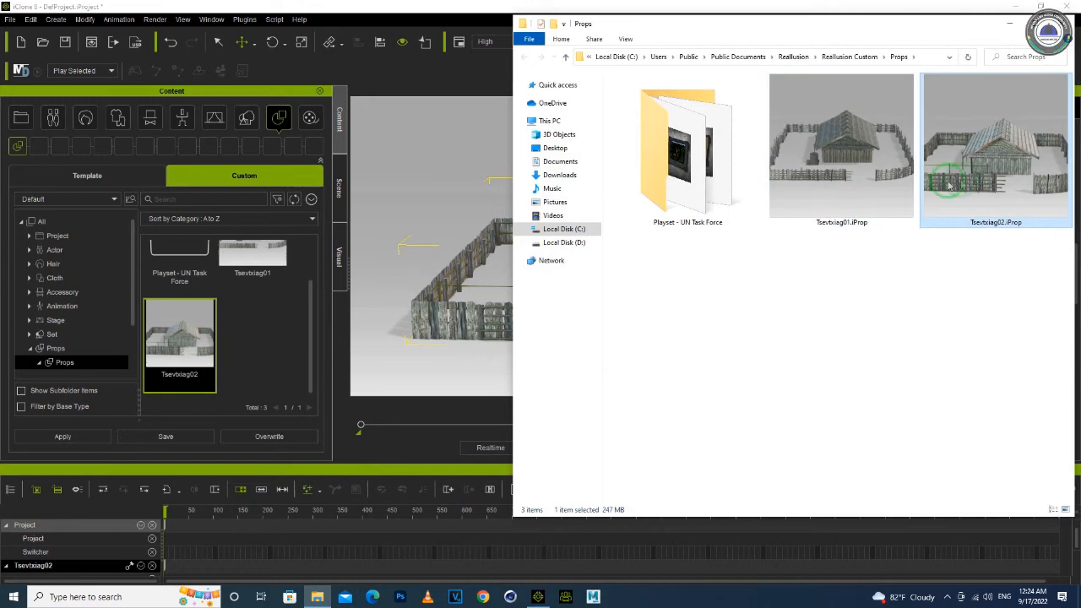
{"action": "mouse_move", "coordinate": [962, 183]}
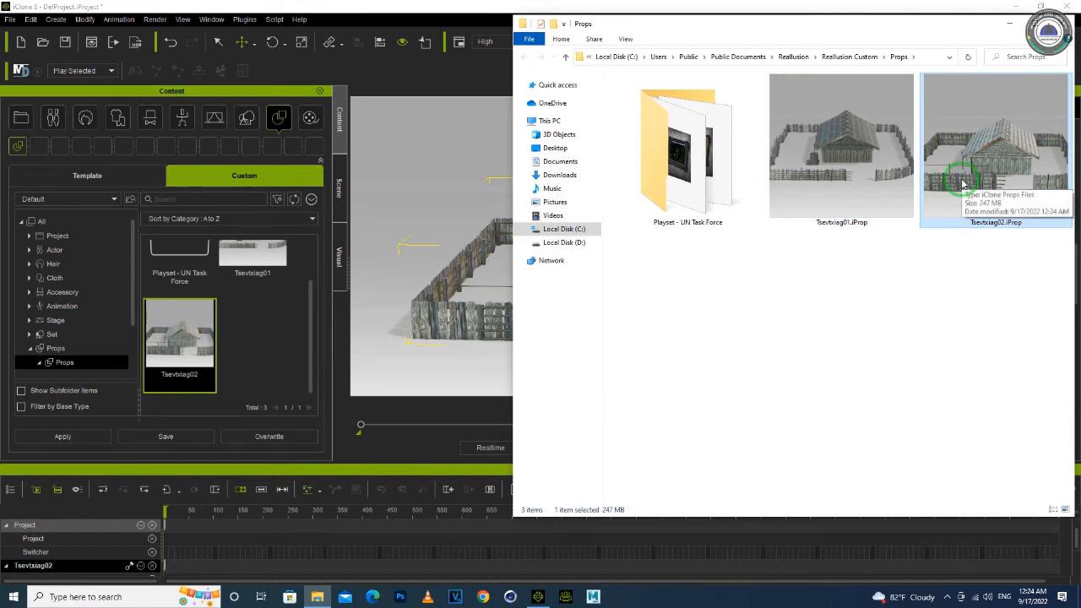
{"action": "left_click", "coordinate": [907, 283]}
{"action": "left_click", "coordinate": [873, 165]}
{"action": "left_click", "coordinate": [984, 169]}
{"action": "left_click", "coordinate": [834, 171]}
{"action": "left_click", "coordinate": [991, 179]}
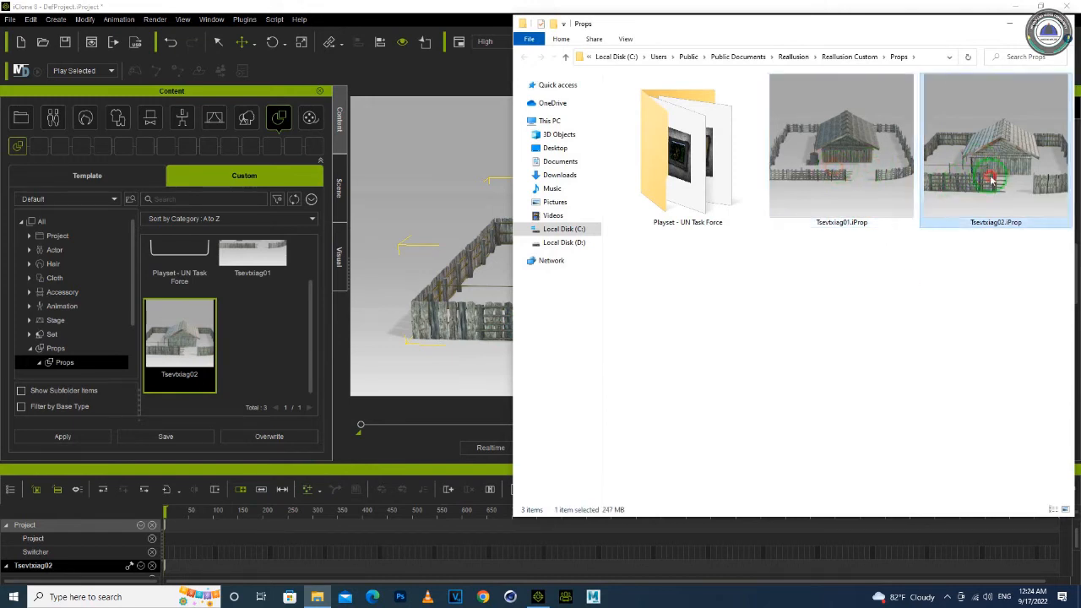
{"action": "left_click", "coordinate": [836, 169]}
- Switch back to iClone and delete the Tsevtxiag02 house from the scene
{"action": "left_click", "coordinate": [320, 272]}
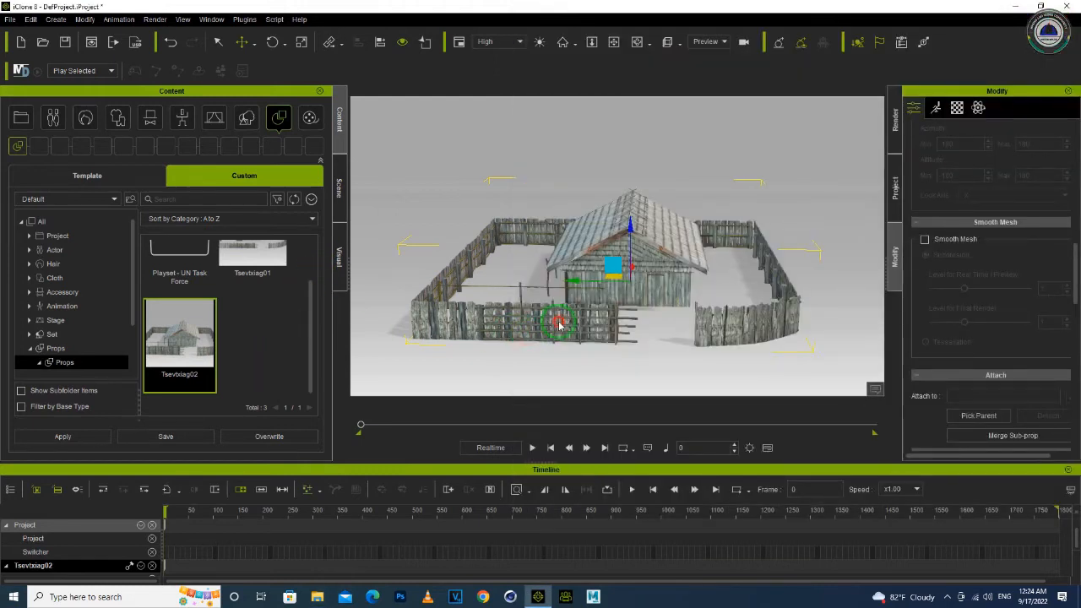
{"action": "key", "text": "Delete"}
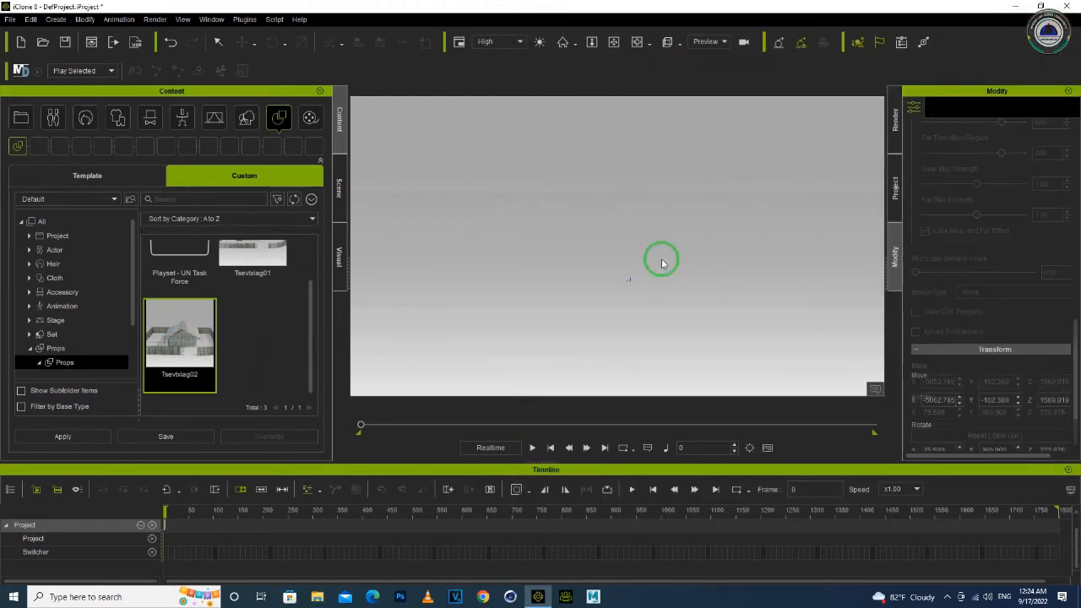
{"action": "left_click", "coordinate": [477, 280]}
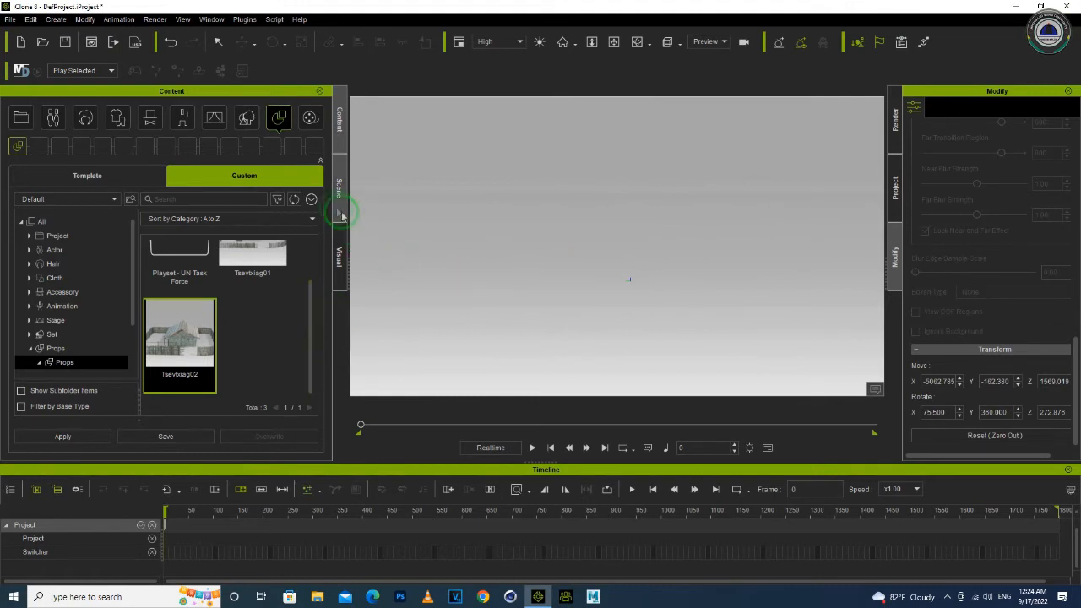
- Import Tsevnqeeb003.obj from the House002 folder, breaking up its meshes into sub-props
{"action": "left_click", "coordinate": [55, 19]}
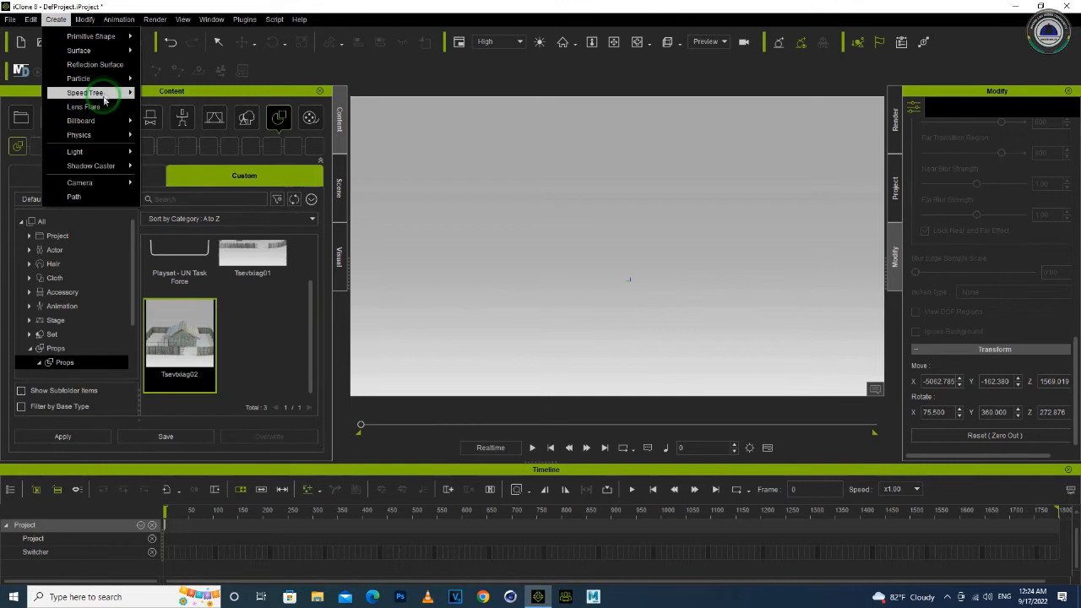
{"action": "left_click", "coordinate": [9, 19]}
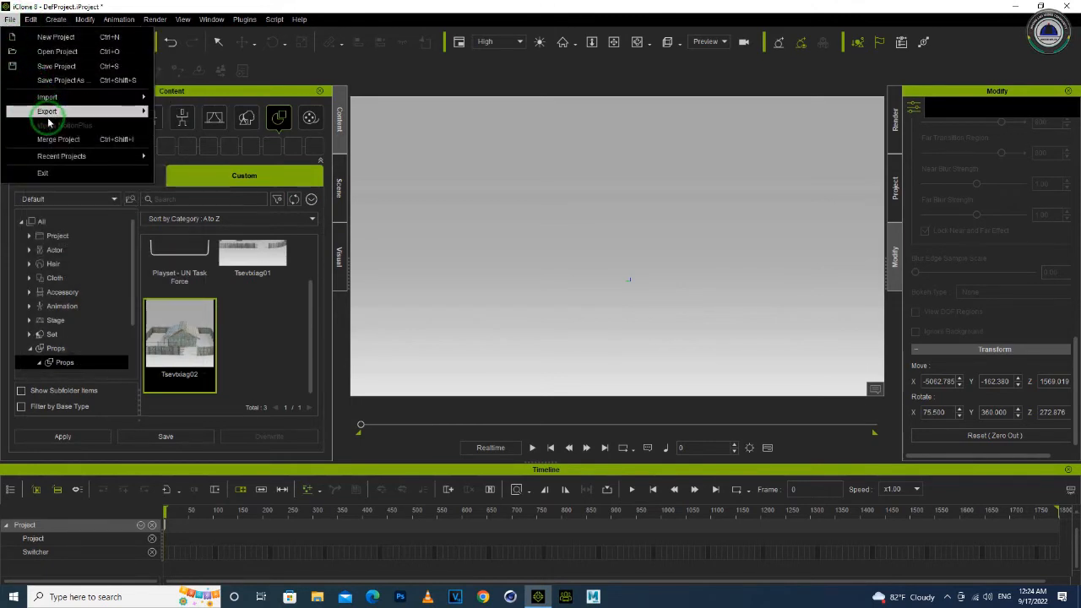
{"action": "mouse_move", "coordinate": [67, 110]}
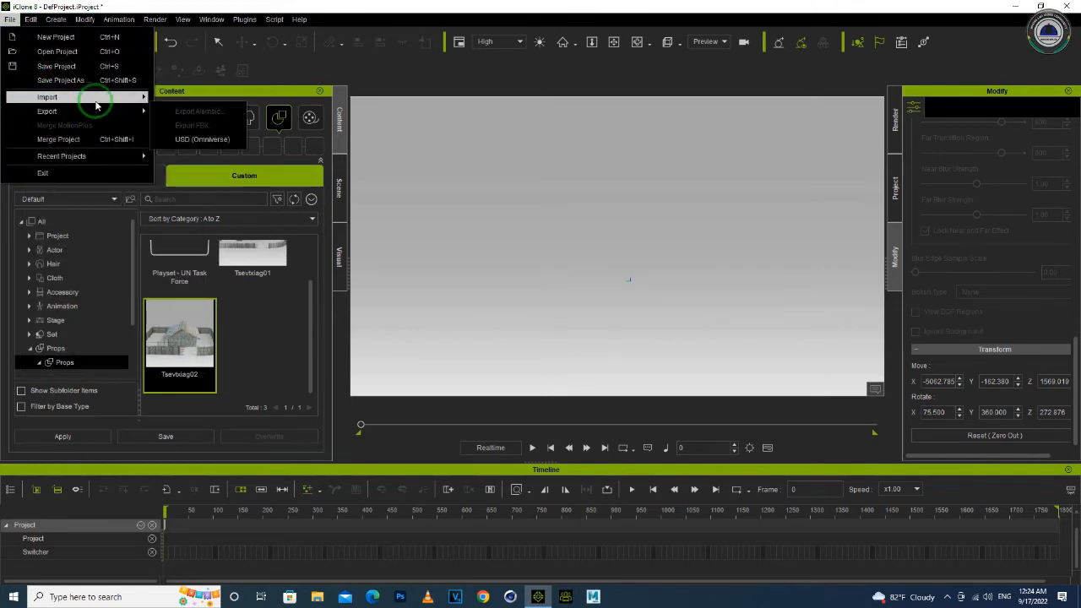
{"action": "mouse_move", "coordinate": [127, 97]}
{"action": "left_click", "coordinate": [205, 108]}
{"action": "left_click", "coordinate": [223, 365]}
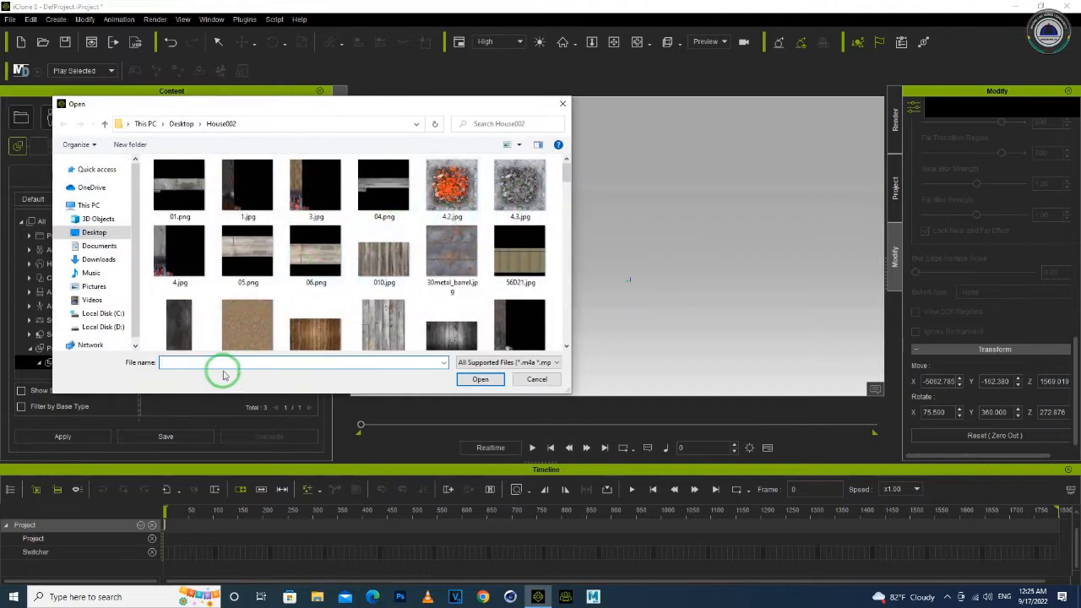
{"action": "type", "text": "ts"}
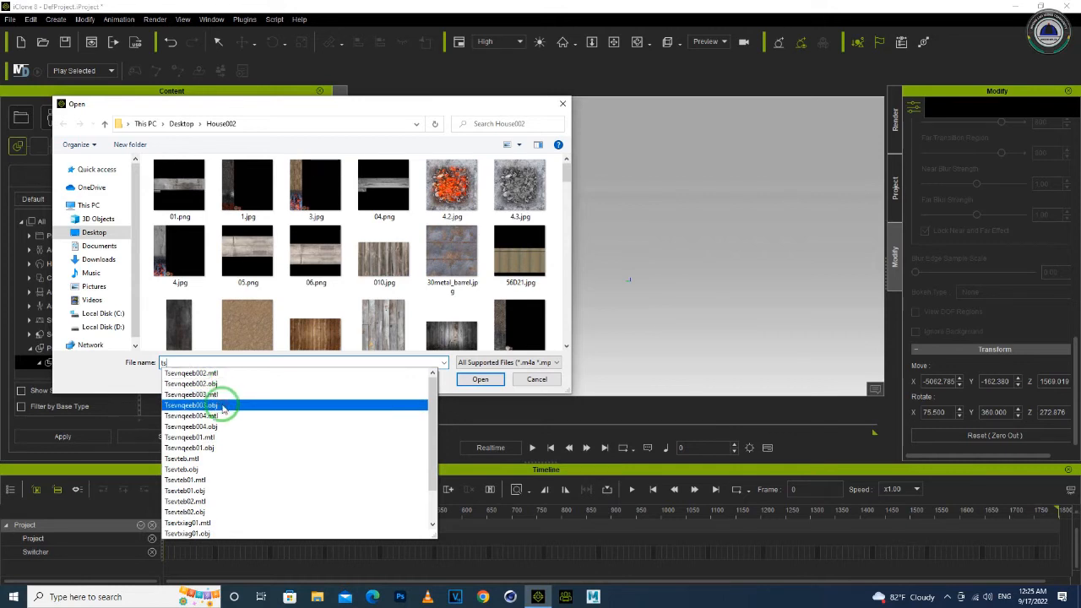
{"action": "left_click", "coordinate": [222, 406]}
{"action": "left_click", "coordinate": [478, 379]}
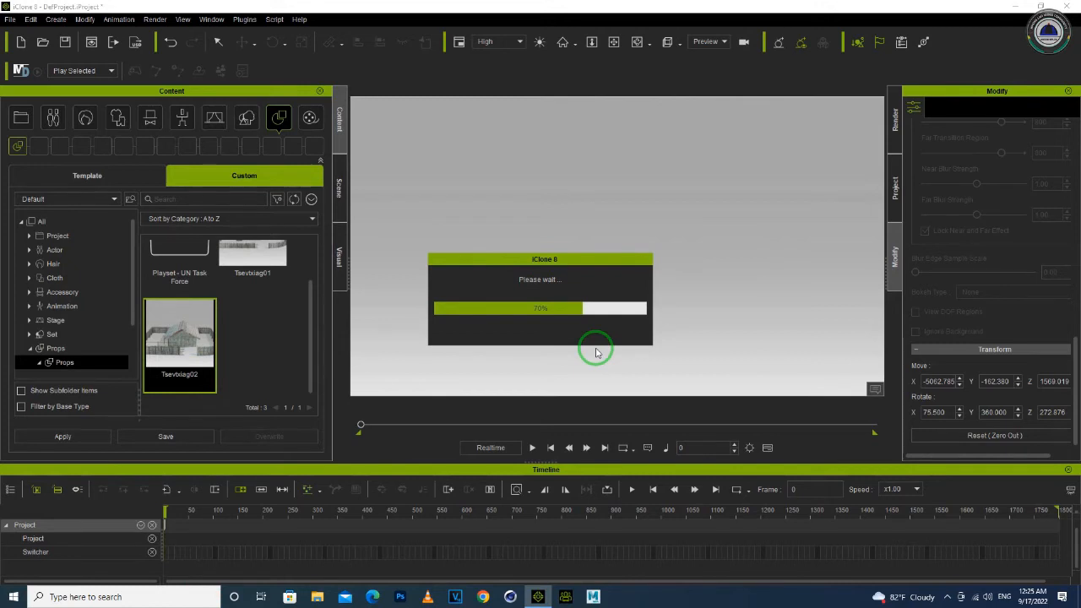
{"action": "left_click", "coordinate": [556, 327]}
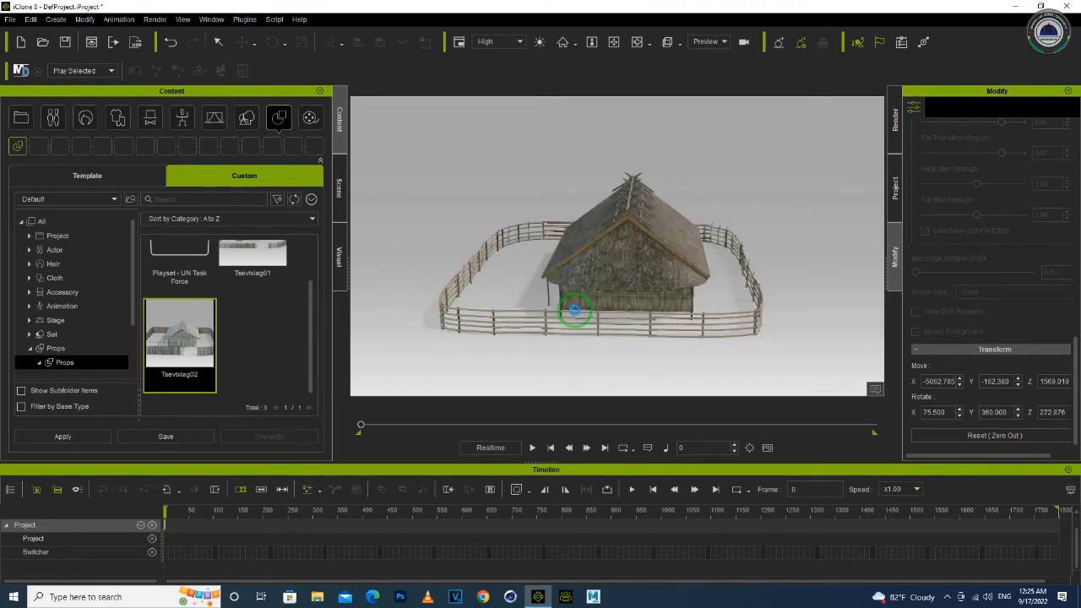
- Frame the whole imported Tsevnqeeb003 house at an angle that shows the gap in its fence
{"action": "left_click", "coordinate": [639, 278]}
{"action": "key", "text": "f"}
{"action": "right_click_drag", "start_coordinate": [615, 287], "coordinate": [578, 295]}
{"action": "scroll", "coordinate": [578, 294], "scroll_direction": "up", "scroll_amount": 6}
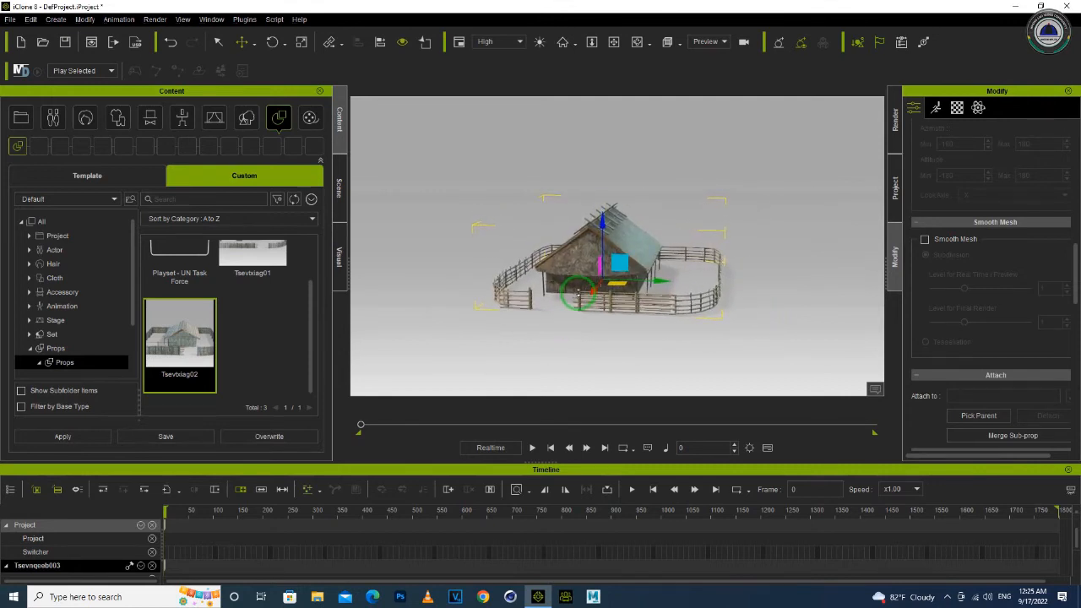
{"action": "middle_click_drag", "start_coordinate": [578, 293], "coordinate": [582, 270]}
{"action": "scroll", "coordinate": [581, 269], "scroll_direction": "up", "scroll_amount": 3}
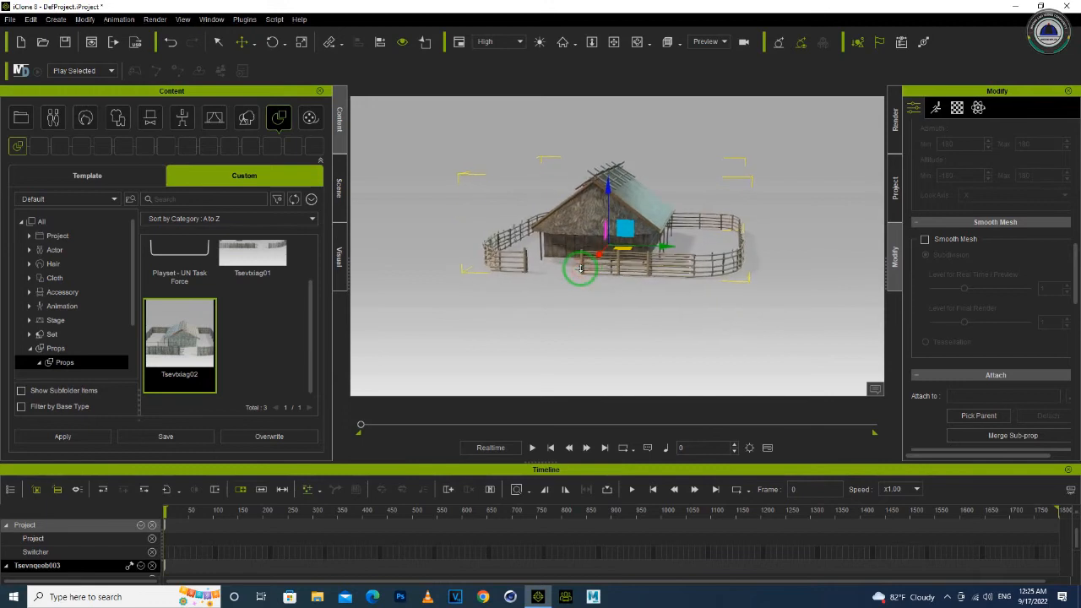
{"action": "scroll", "coordinate": [554, 256], "scroll_direction": "up", "scroll_amount": 5}
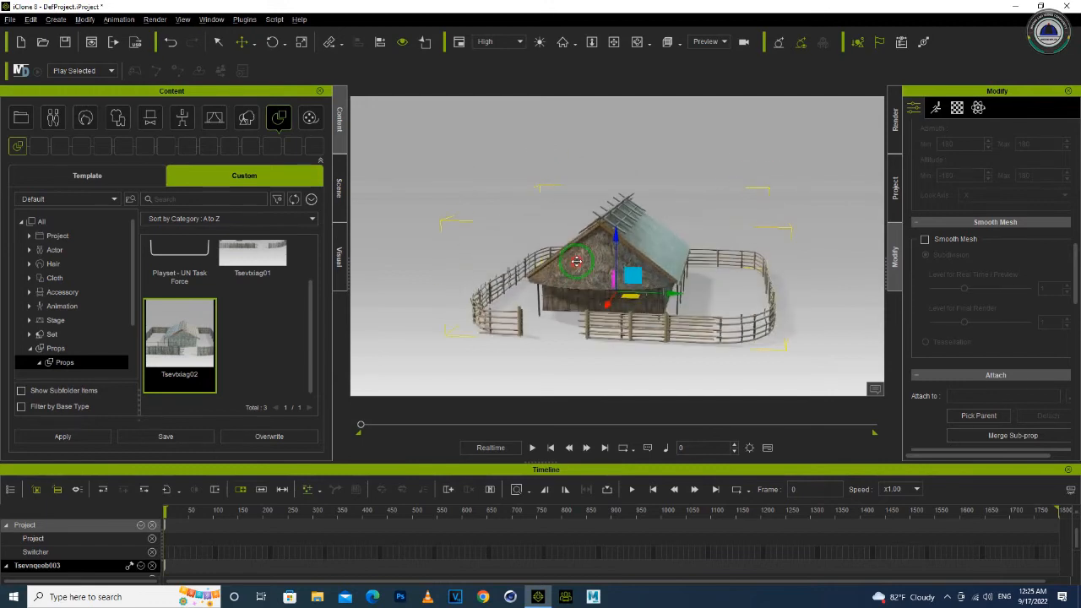
{"action": "scroll", "coordinate": [580, 273], "scroll_direction": "up", "scroll_amount": 4}
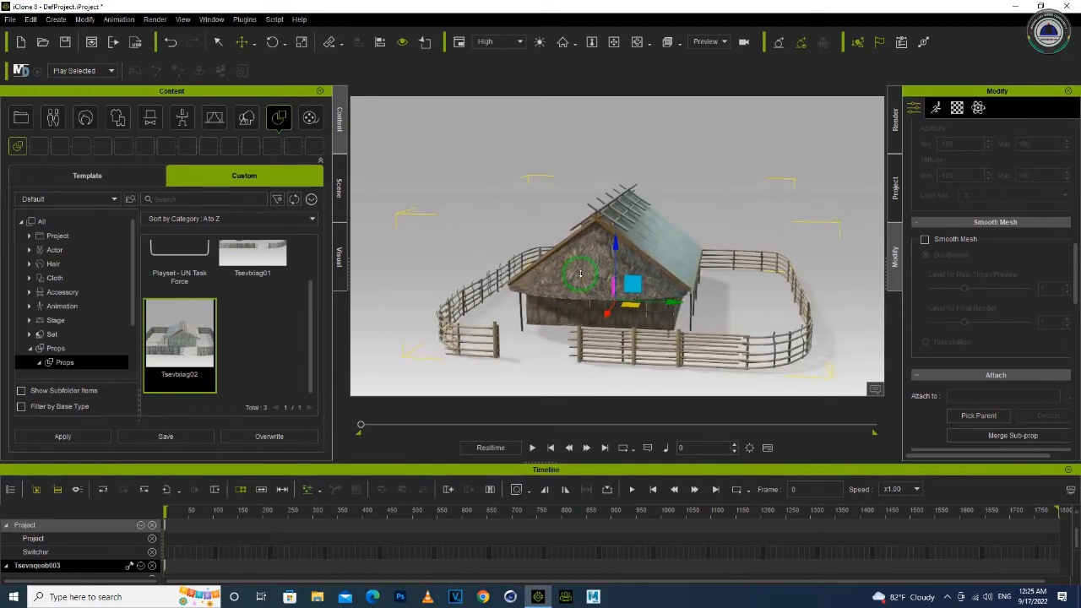
{"action": "right_click_drag", "start_coordinate": [582, 341], "coordinate": [517, 227]}
{"action": "left_click", "coordinate": [482, 221]}
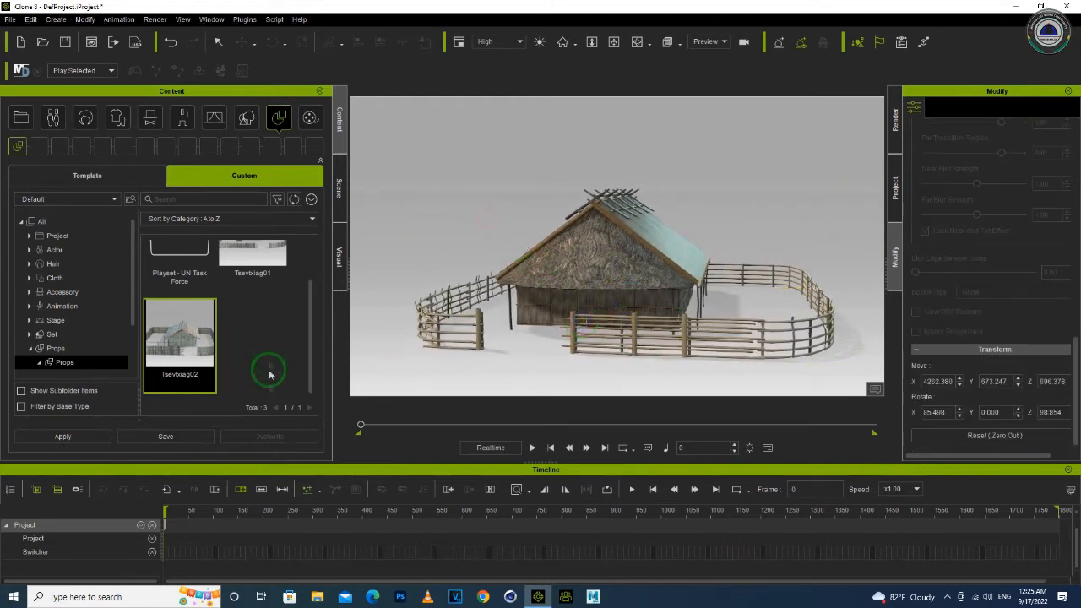
- Deactivate the project's 2D background image
{"action": "left_click", "coordinate": [615, 248]}
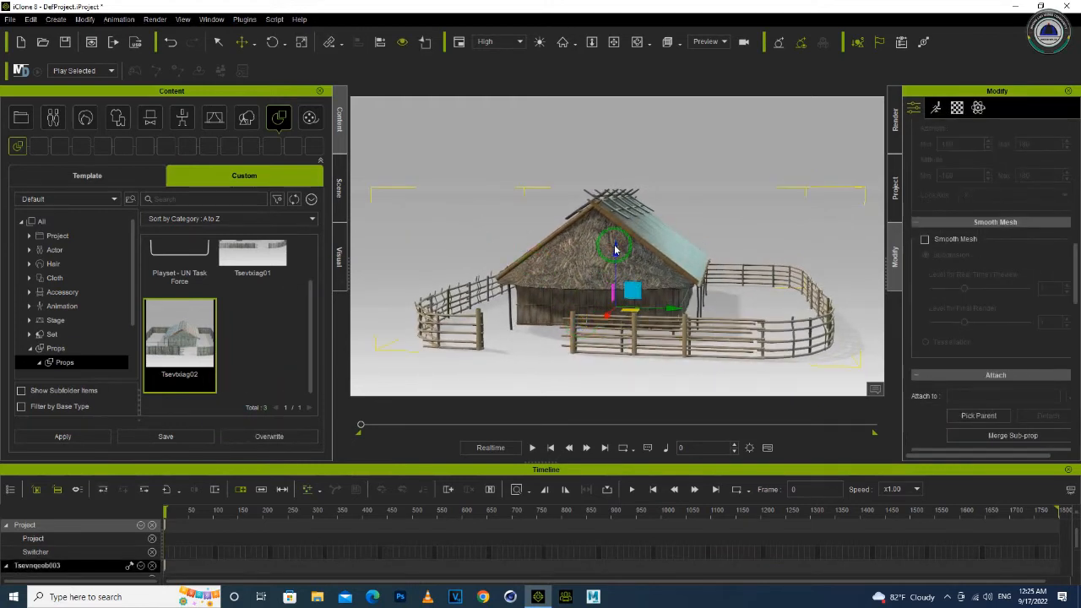
{"action": "scroll", "coordinate": [963, 292], "scroll_direction": "down", "scroll_amount": 5}
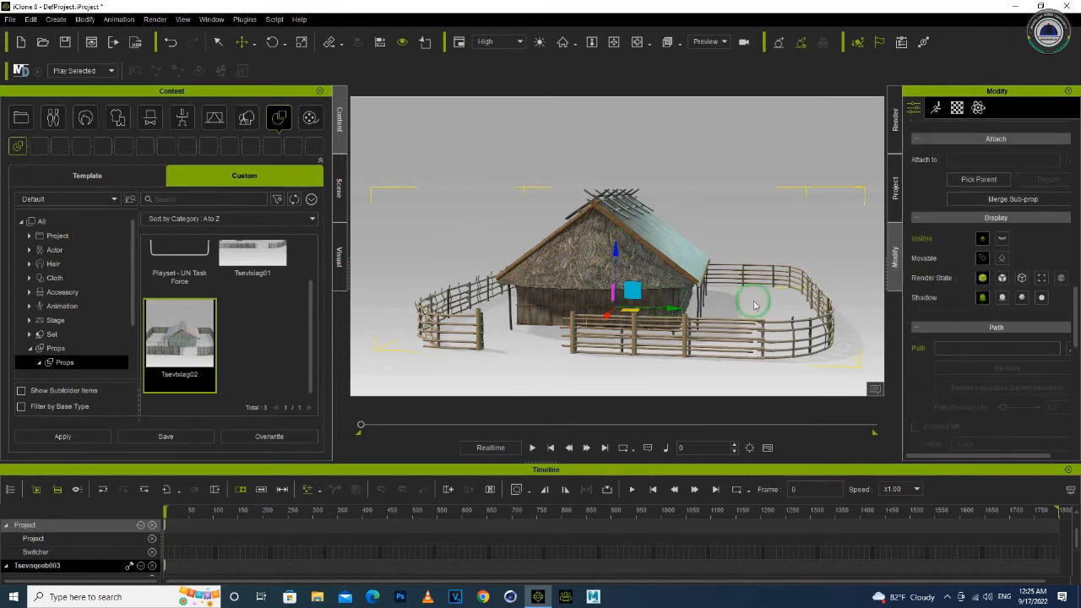
{"action": "left_click", "coordinate": [897, 199]}
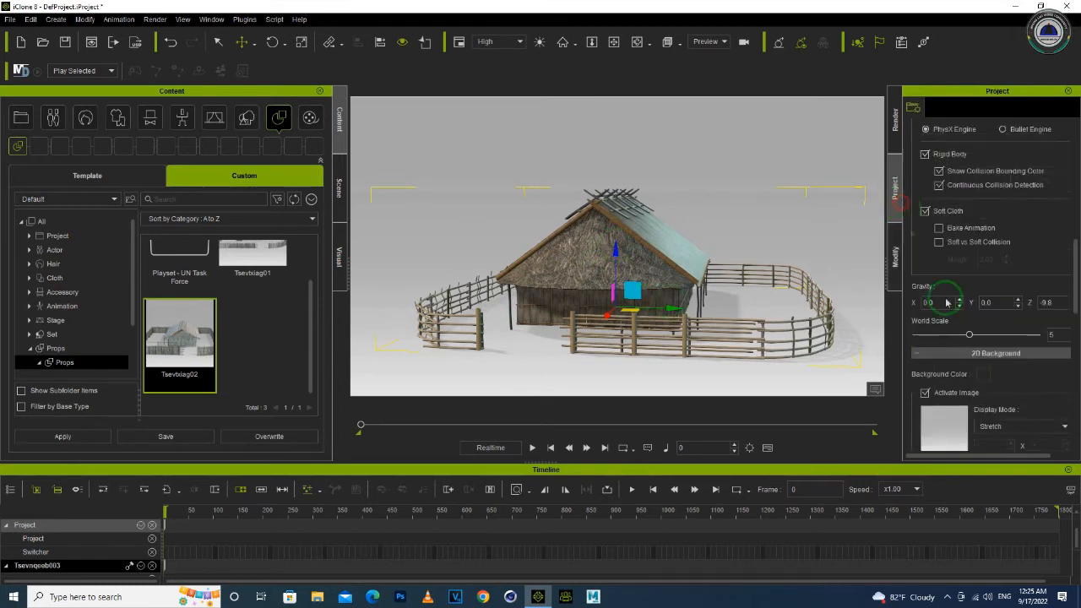
{"action": "scroll", "coordinate": [929, 279], "scroll_direction": "down", "scroll_amount": 3}
{"action": "left_click", "coordinate": [925, 291]}
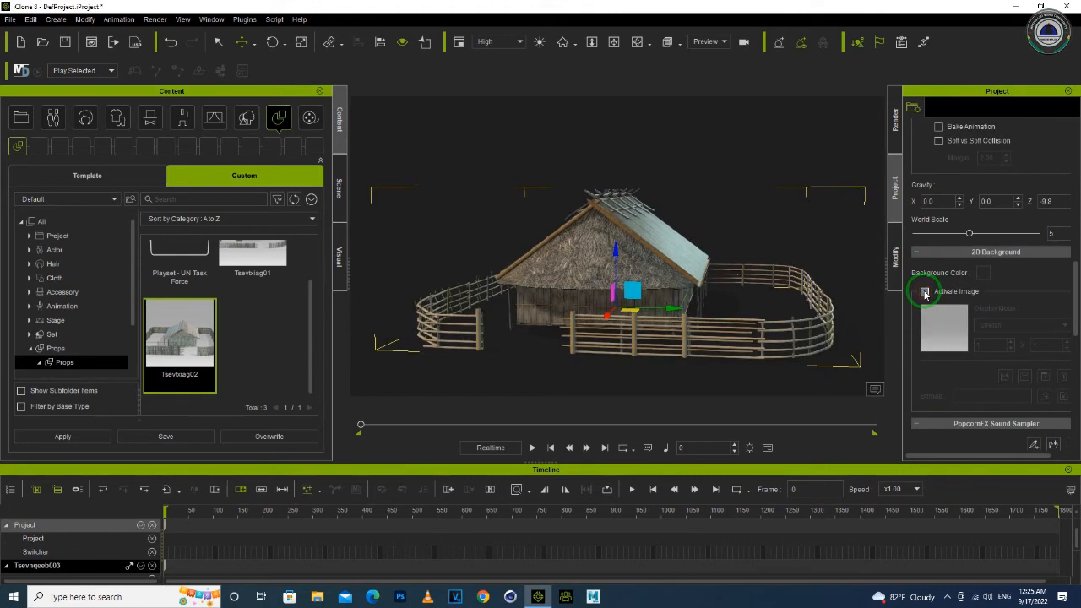
{"action": "left_click", "coordinate": [925, 291]}
{"action": "left_click", "coordinate": [925, 291]}
- Save the selected house to the custom Props library under the name Tsevnqeeb01
{"action": "right_click_drag", "start_coordinate": [606, 299], "coordinate": [605, 299]}
{"action": "left_click", "coordinate": [165, 436]}
{"action": "left_click", "coordinate": [465, 295]}
{"action": "left_click_drag", "start_coordinate": [473, 255], "coordinate": [413, 254]}
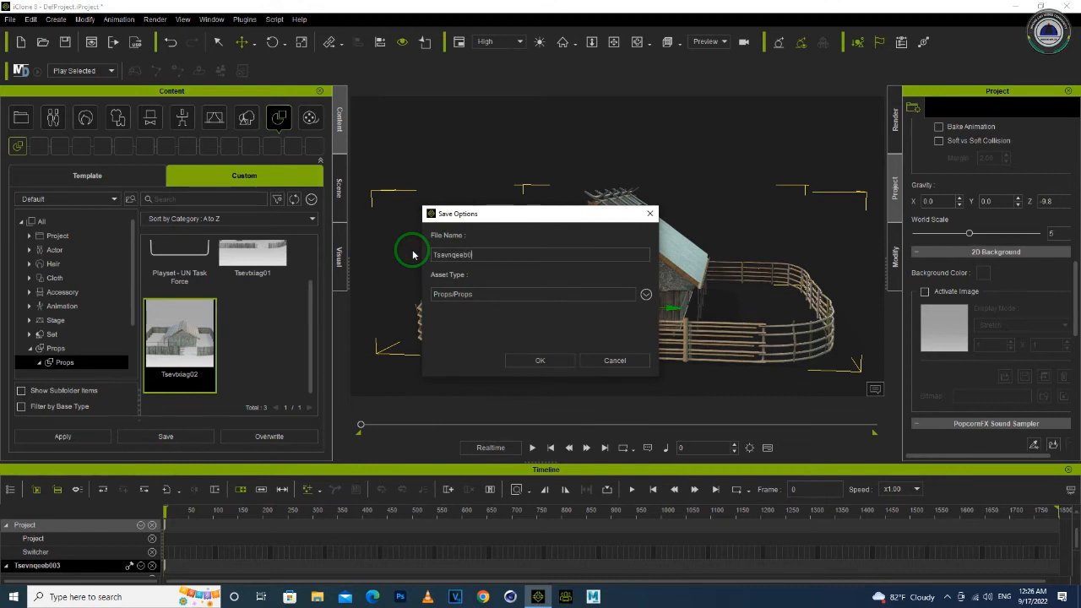
{"action": "key", "text": "Return"}
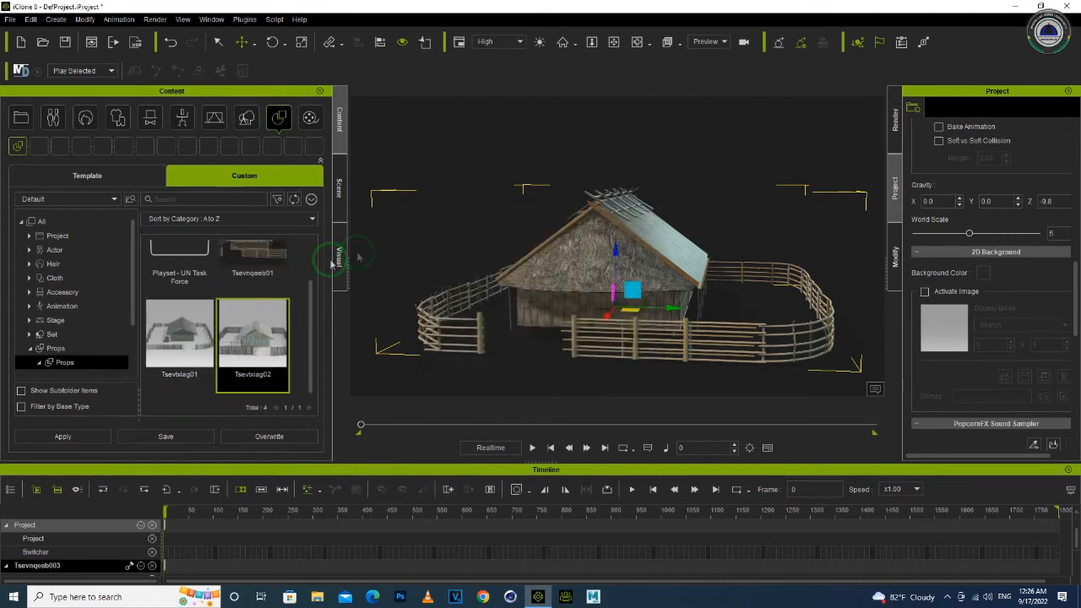
- Locate the saved Tsevnqeeb01.iProp in File Explorer and check its file size in the file properties
{"action": "right_click", "coordinate": [268, 253]}
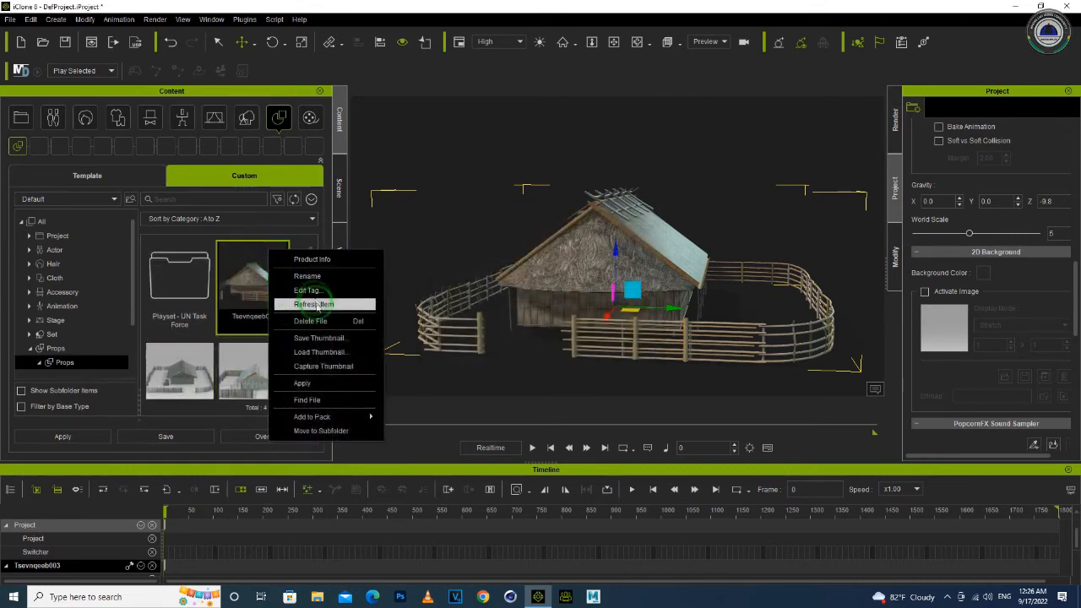
{"action": "left_click", "coordinate": [319, 400]}
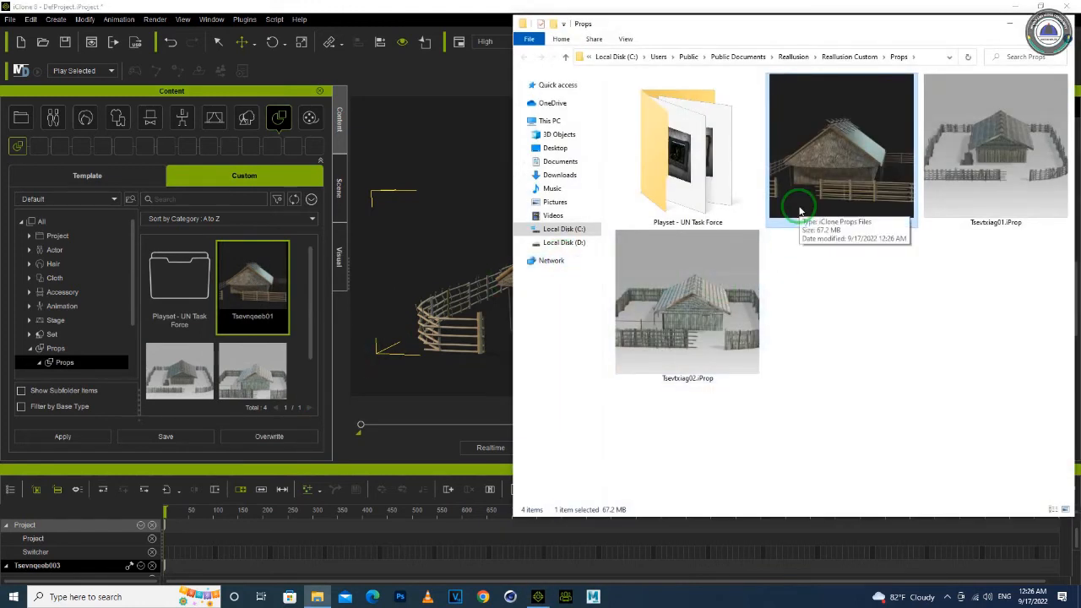
{"action": "right_click", "coordinate": [799, 210]}
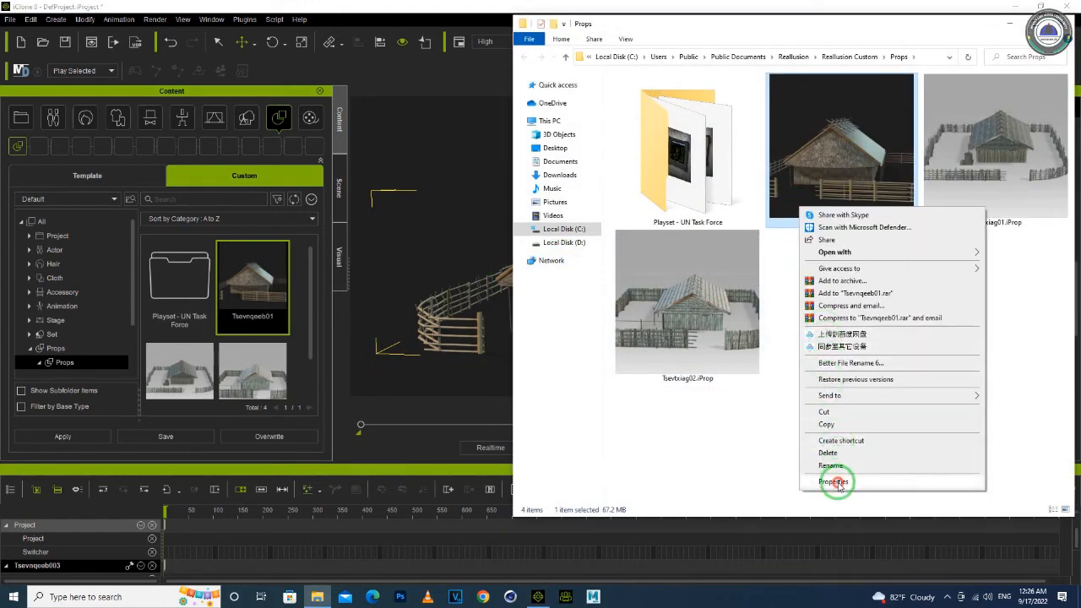
{"action": "left_click", "coordinate": [835, 483]}
{"action": "double_click", "coordinate": [862, 331]}
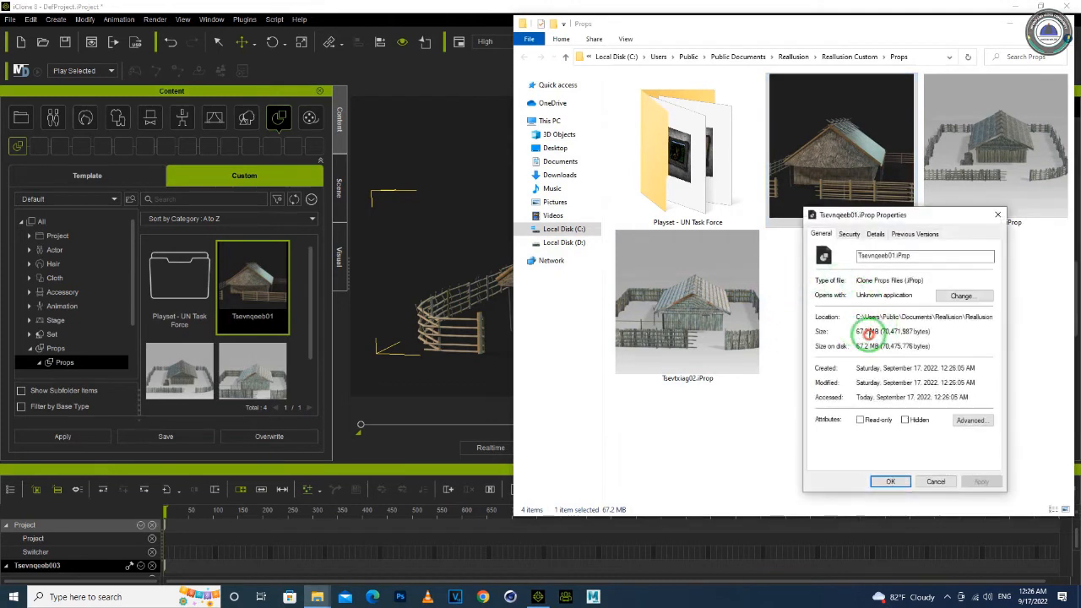
{"action": "left_click", "coordinate": [999, 214]}
{"action": "left_click", "coordinate": [1062, 6]}
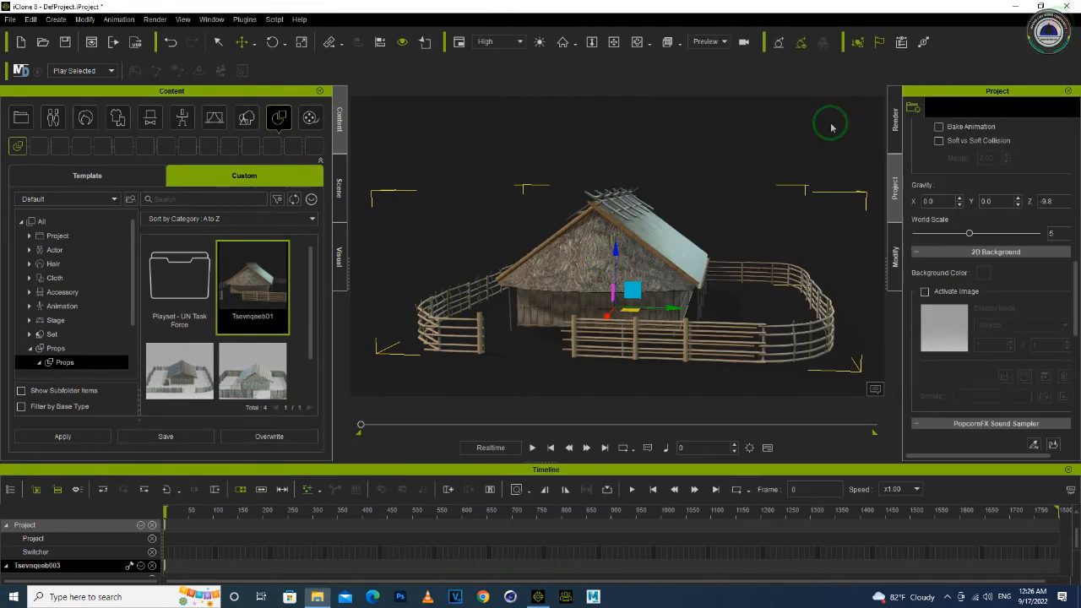
- Delete the Tsevnqeeb003 house from the scene
{"action": "left_click", "coordinate": [667, 146]}
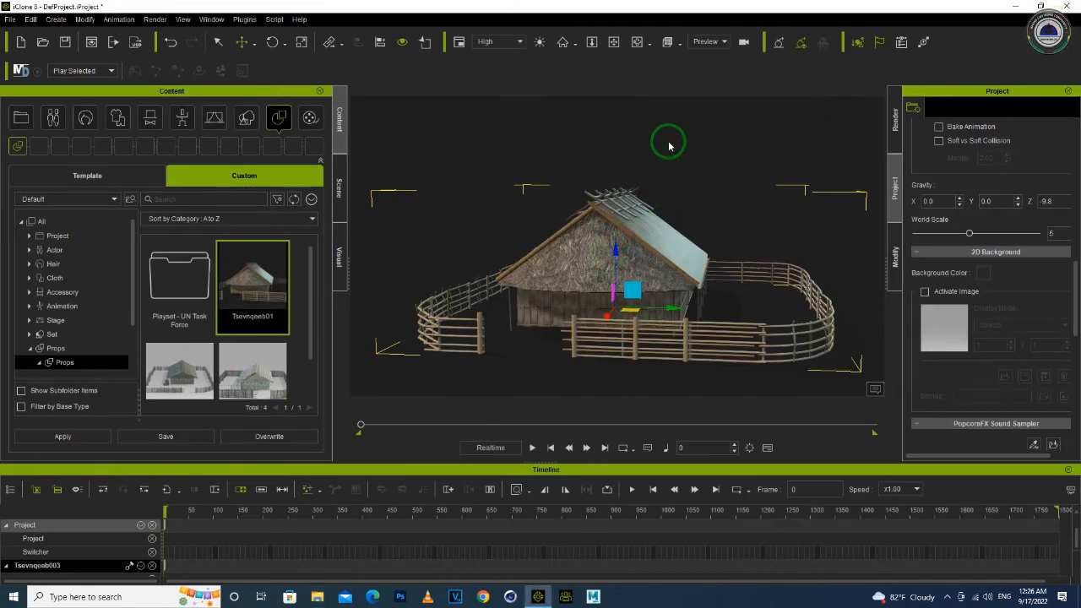
{"action": "left_click", "coordinate": [619, 235]}
{"action": "right_click_drag", "start_coordinate": [576, 272], "coordinate": [645, 273]}
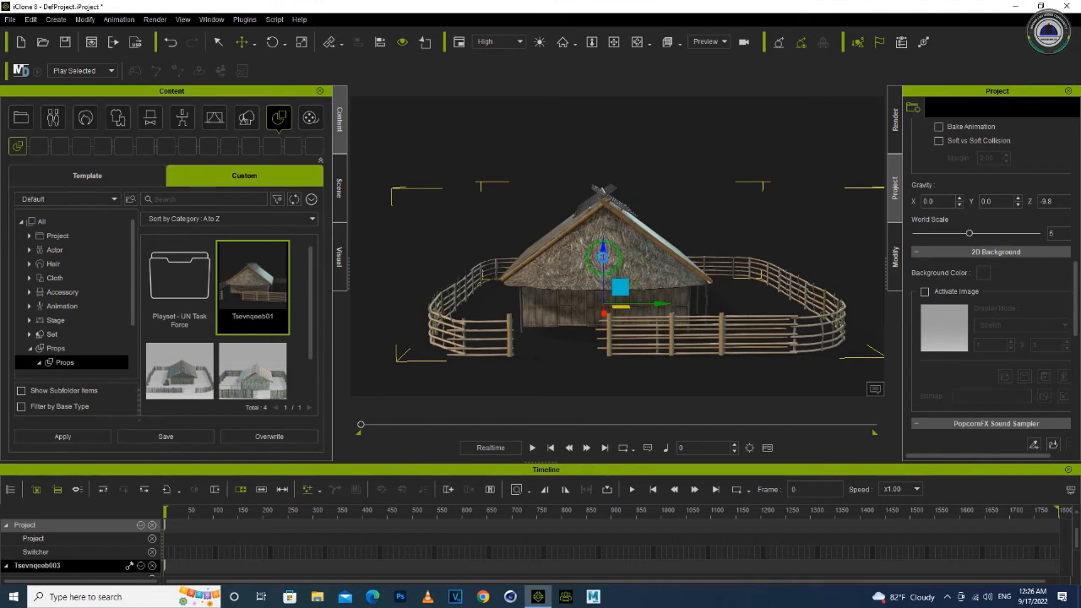
{"action": "key", "text": "Delete"}
- Import Tsevnqeeb004.obj from the House002 folder, breaking up its meshes into sub-props
{"action": "left_click", "coordinate": [43, 44]}
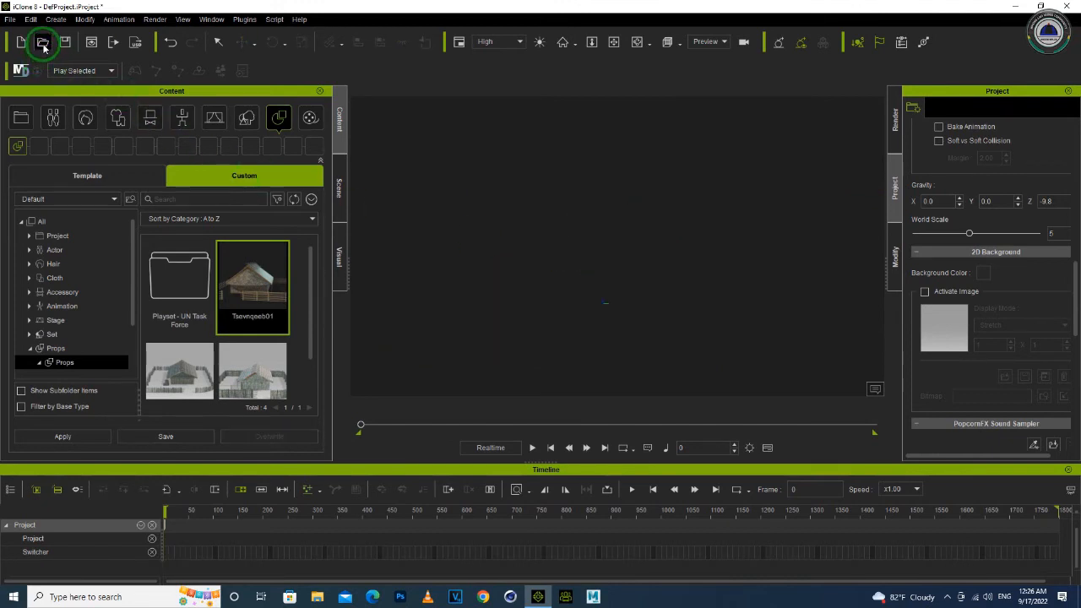
{"action": "left_click", "coordinate": [10, 19]}
{"action": "left_click", "coordinate": [42, 97]}
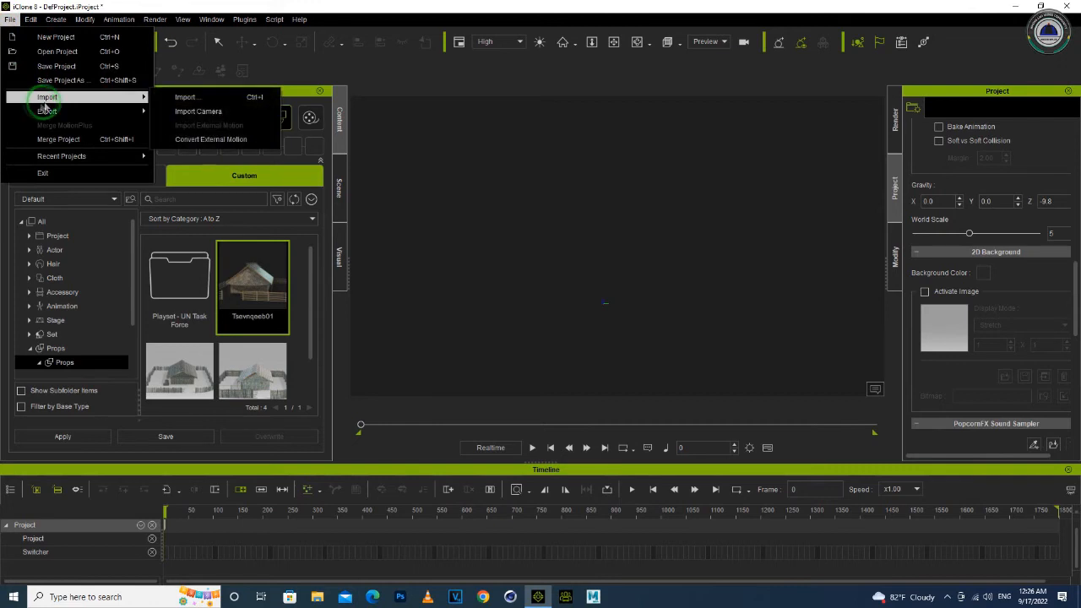
{"action": "left_click", "coordinate": [182, 97]}
{"action": "left_click", "coordinate": [221, 361]}
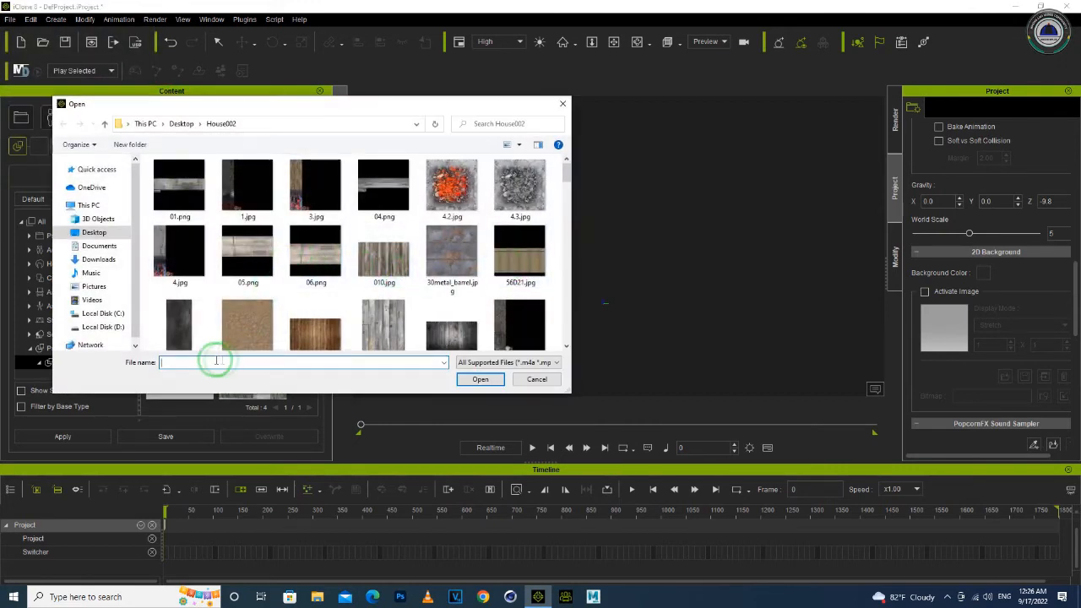
{"action": "type", "text": "tse"}
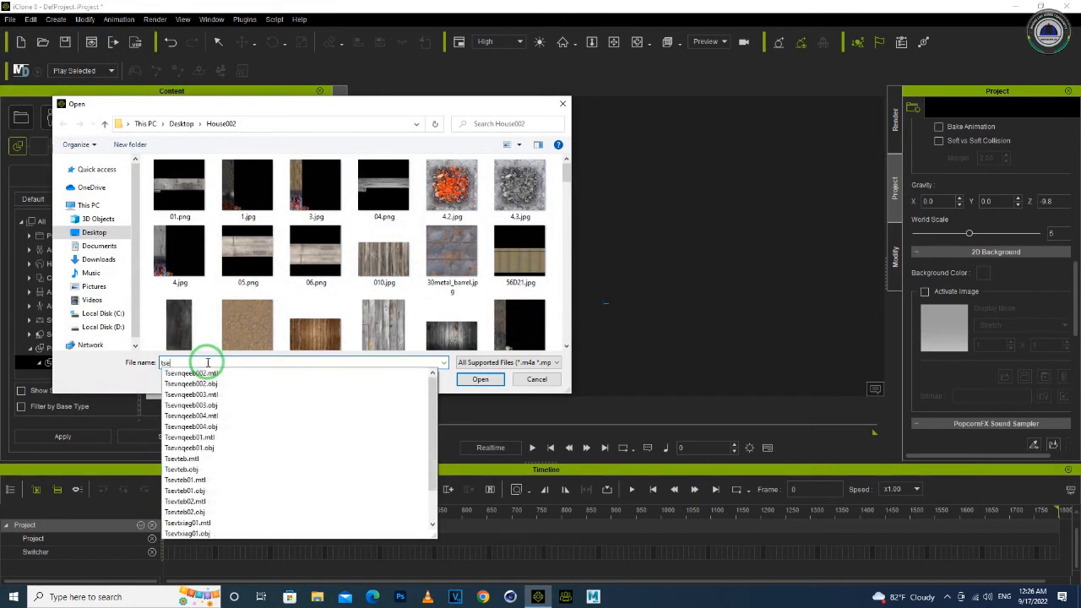
{"action": "left_click", "coordinate": [210, 428]}
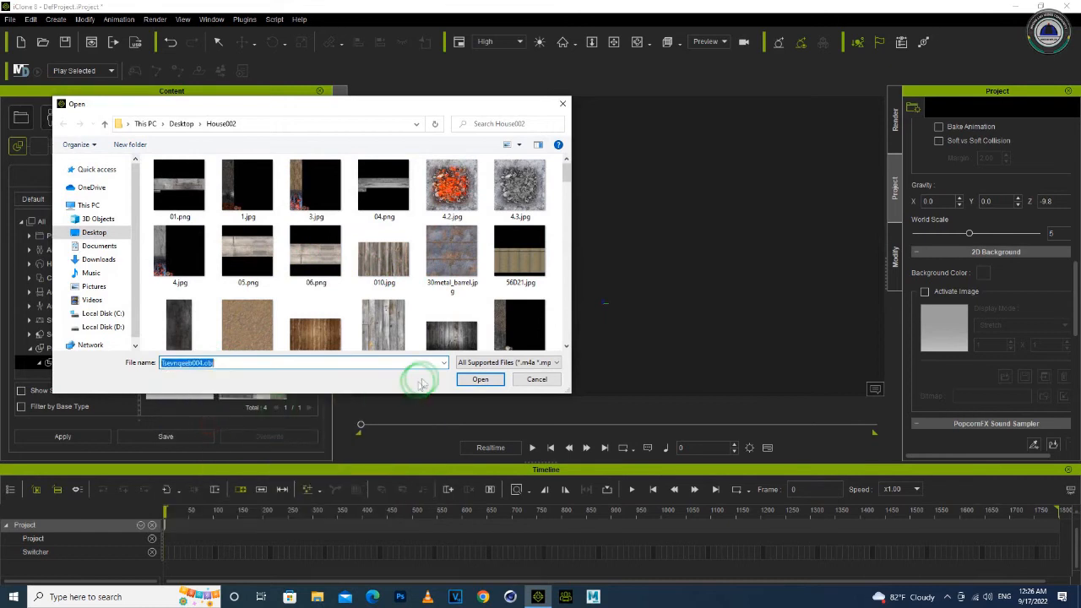
{"action": "left_click", "coordinate": [480, 379]}
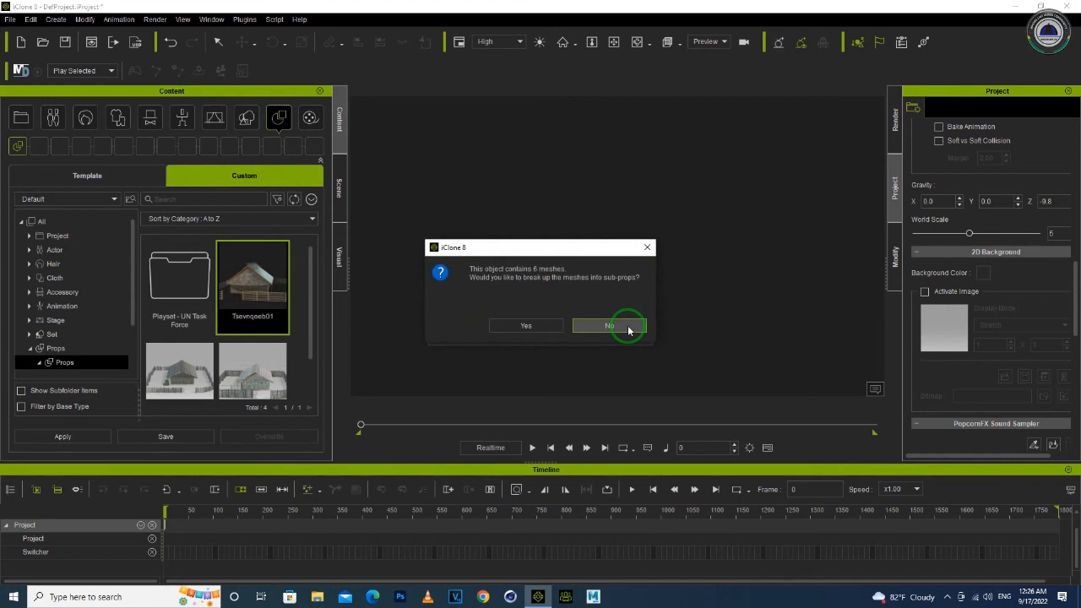
{"action": "left_click", "coordinate": [549, 326]}
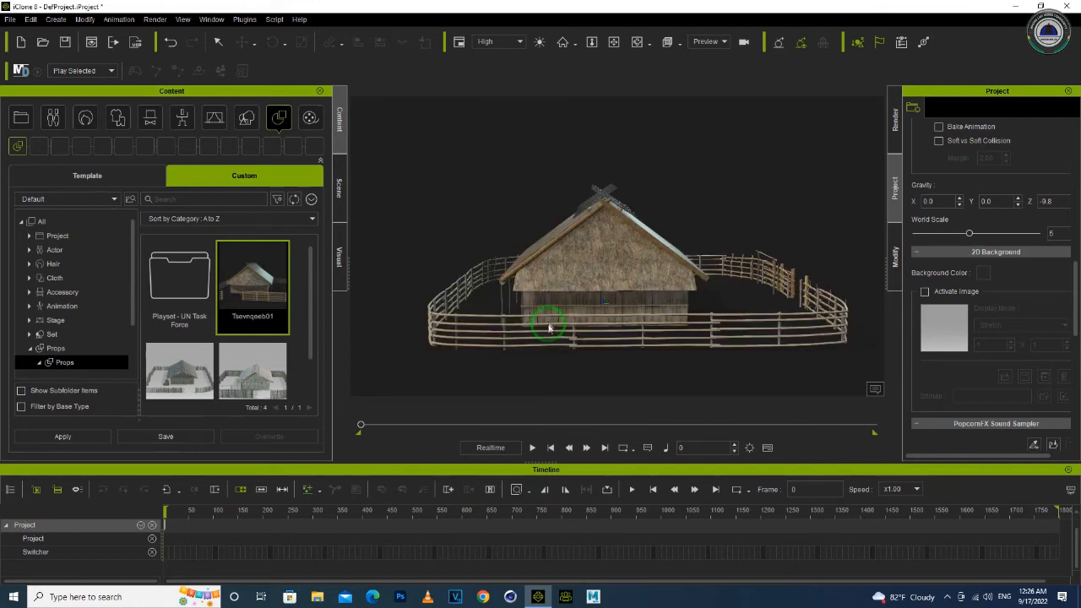
- Select the imported thatched house with its fence and save it to the custom Props library as Tsevnqeeb03
{"action": "right_click_drag", "start_coordinate": [757, 295], "coordinate": [412, 283]}
{"action": "left_click", "coordinate": [613, 293]}
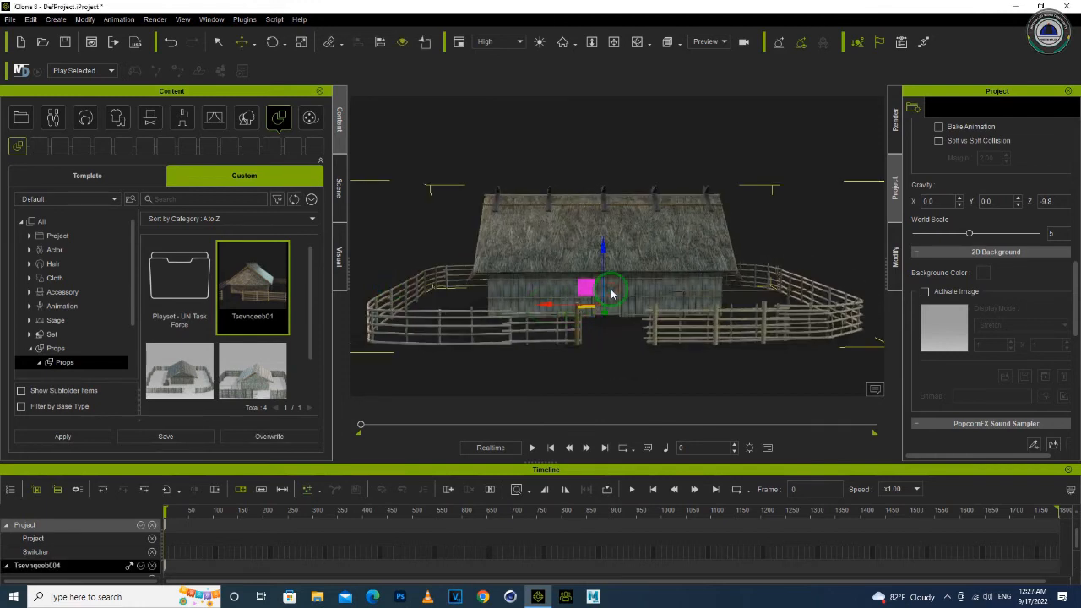
{"action": "scroll", "coordinate": [613, 293], "scroll_direction": "down", "scroll_amount": 5}
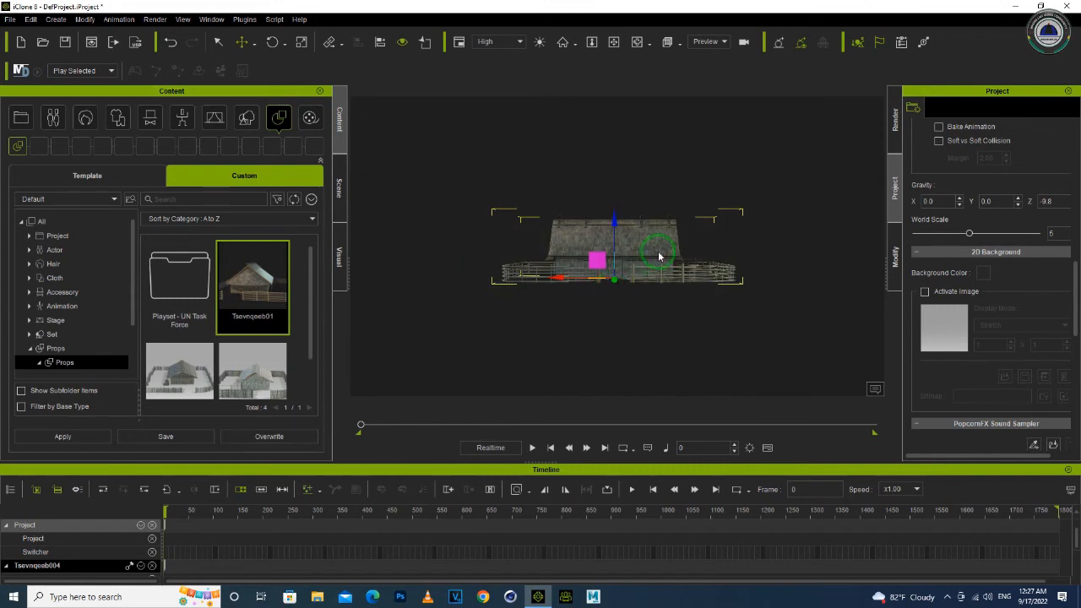
{"action": "scroll", "coordinate": [659, 256], "scroll_direction": "up", "scroll_amount": 3}
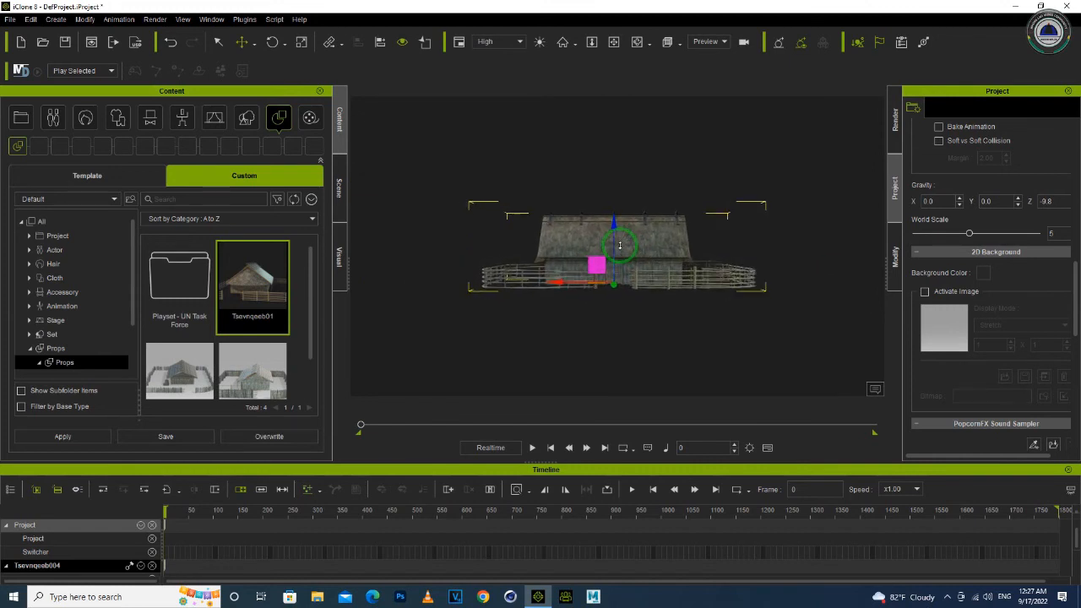
{"action": "scroll", "coordinate": [620, 245], "scroll_direction": "up", "scroll_amount": 3}
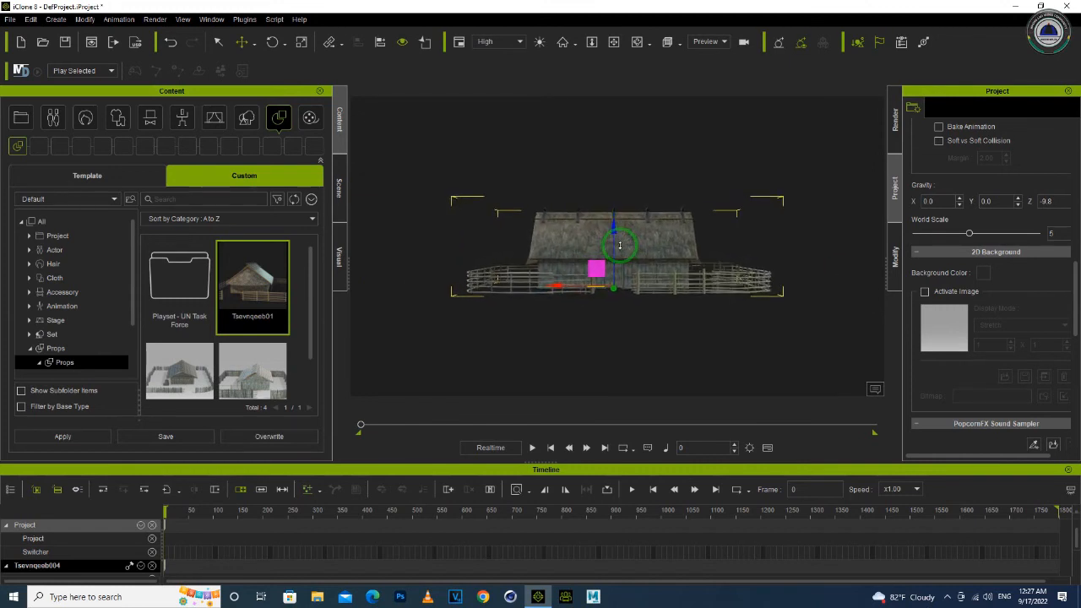
{"action": "right_click_drag", "start_coordinate": [655, 248], "coordinate": [651, 335], "text": "alt"}
{"action": "scroll", "coordinate": [603, 323], "scroll_direction": "up", "scroll_amount": 3}
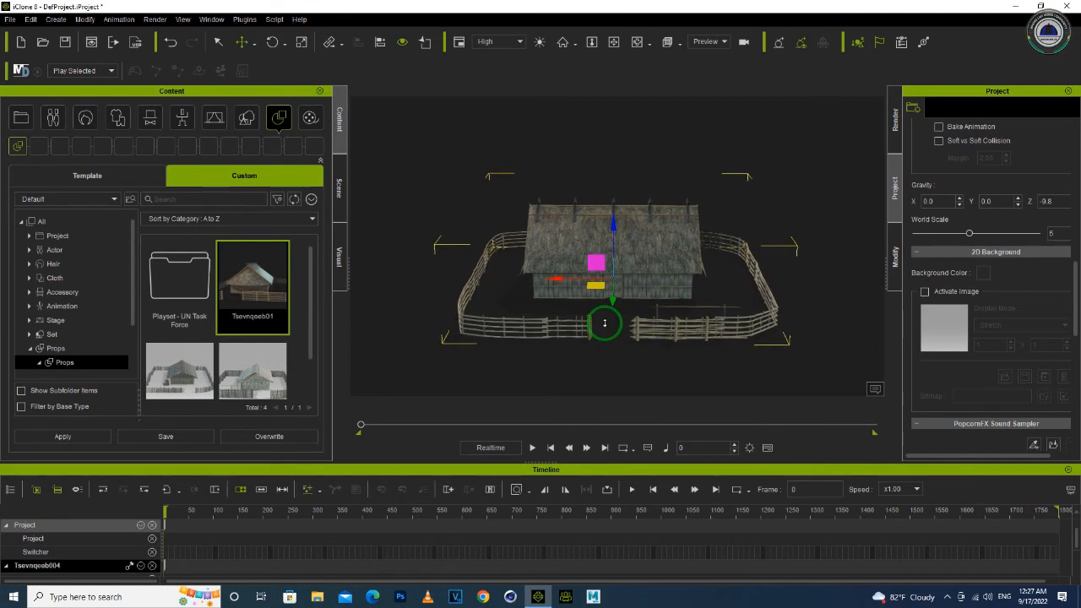
{"action": "right_click_drag", "start_coordinate": [595, 303], "coordinate": [647, 317], "text": "alt"}
{"action": "left_click", "coordinate": [173, 437]}
{"action": "left_click_drag", "start_coordinate": [473, 253], "coordinate": [389, 254]}
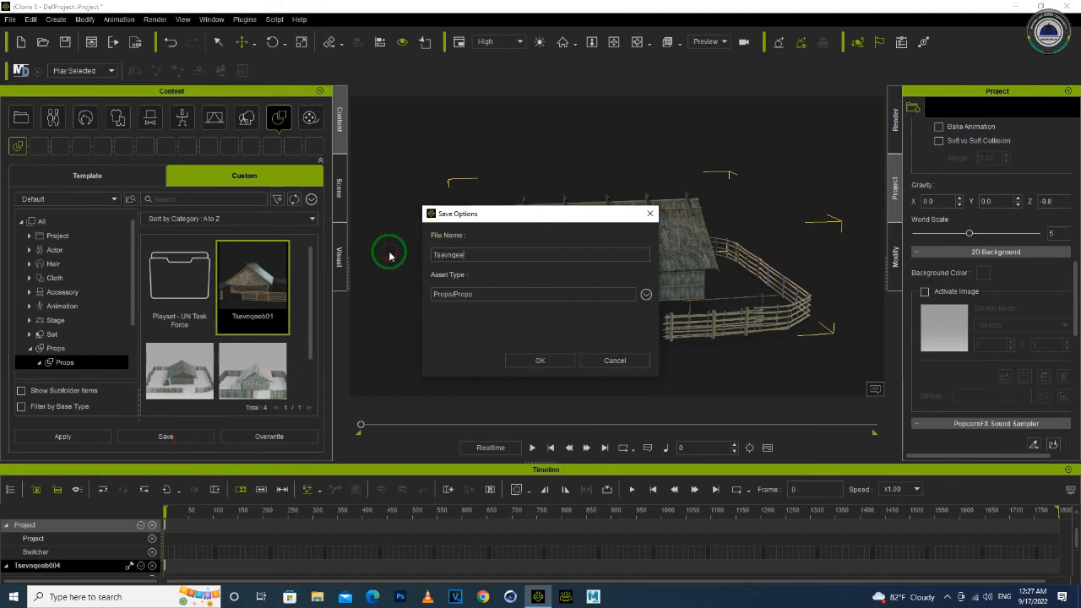
{"action": "type", "text": "Tsevnqeeb03"}
{"action": "key", "text": "Return"}
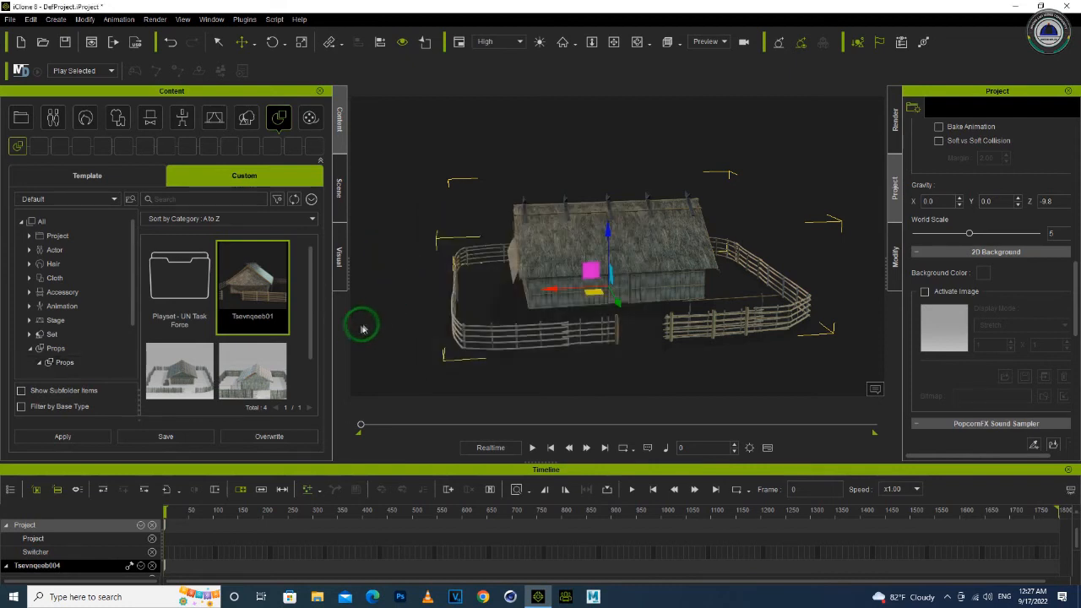
- Locate the saved Tsevnqeeb03.iProp in File Explorer and check its file size in the file properties
{"action": "scroll", "coordinate": [247, 337], "scroll_direction": "down", "scroll_amount": 3}
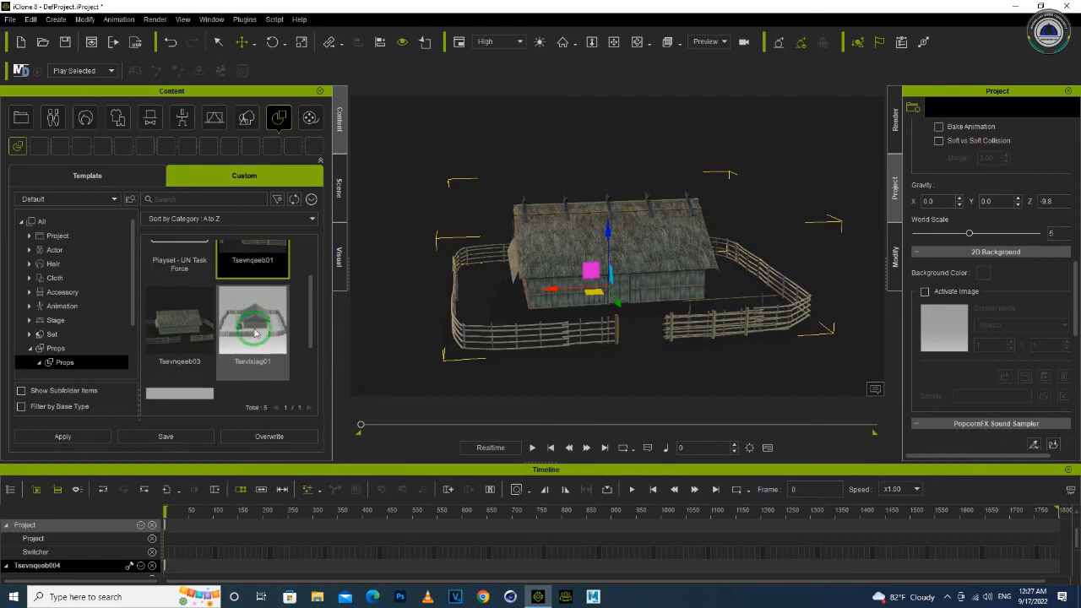
{"action": "right_click", "coordinate": [187, 285]}
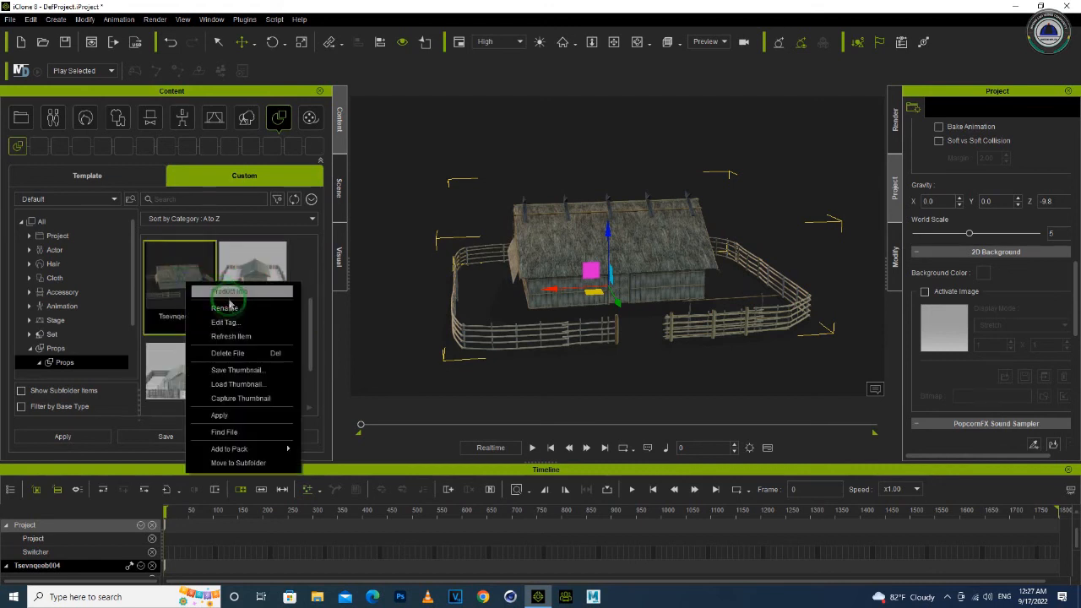
{"action": "left_click", "coordinate": [226, 433]}
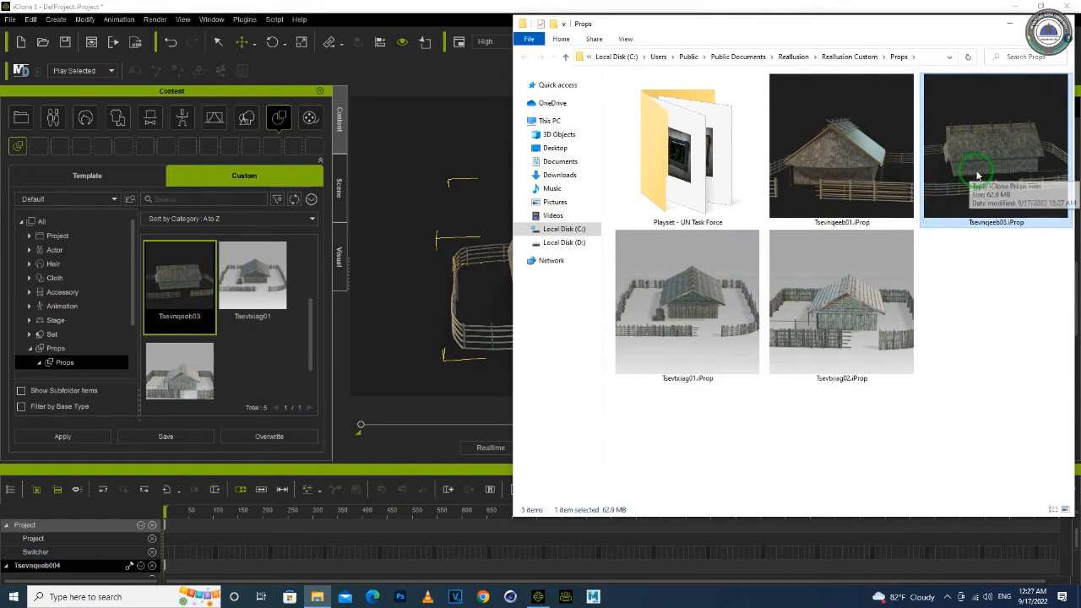
{"action": "right_click", "coordinate": [977, 175]}
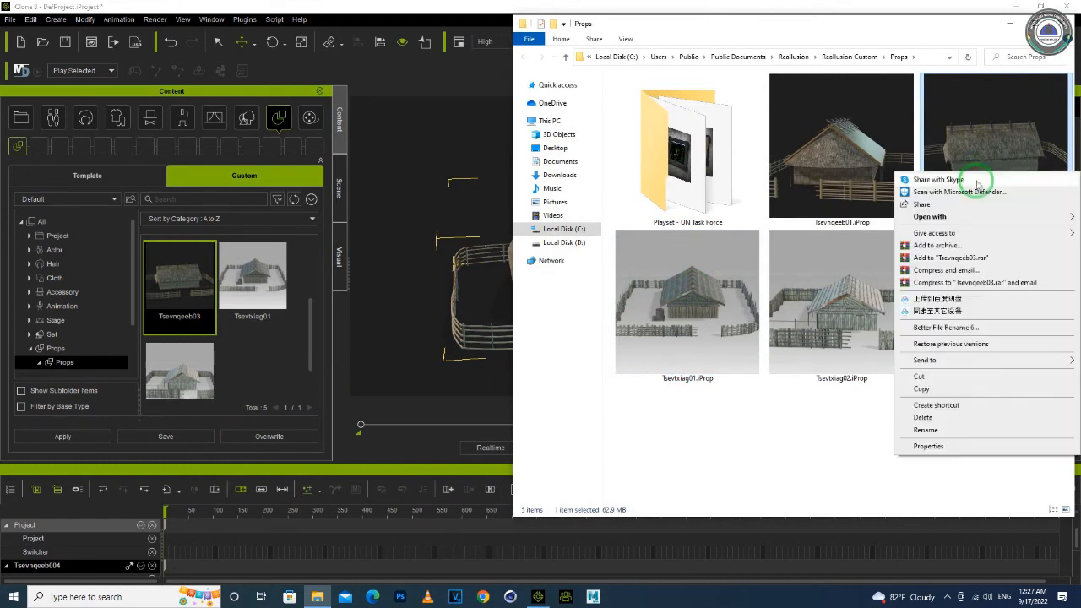
{"action": "left_click", "coordinate": [927, 446]}
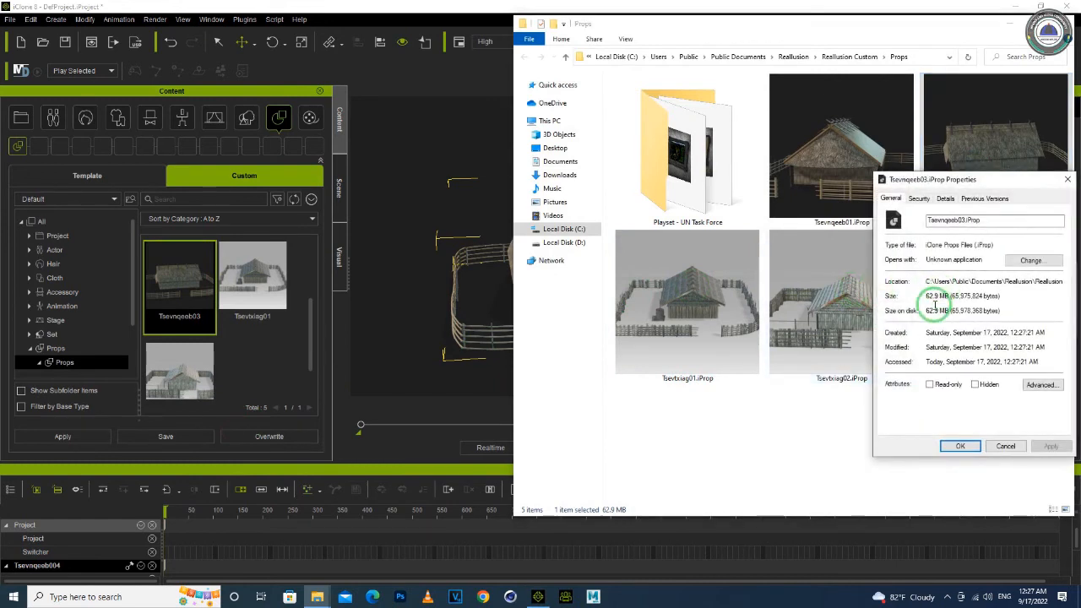
{"action": "left_click_drag", "start_coordinate": [1026, 179], "coordinate": [878, 187]}
{"action": "left_click", "coordinate": [895, 177]}
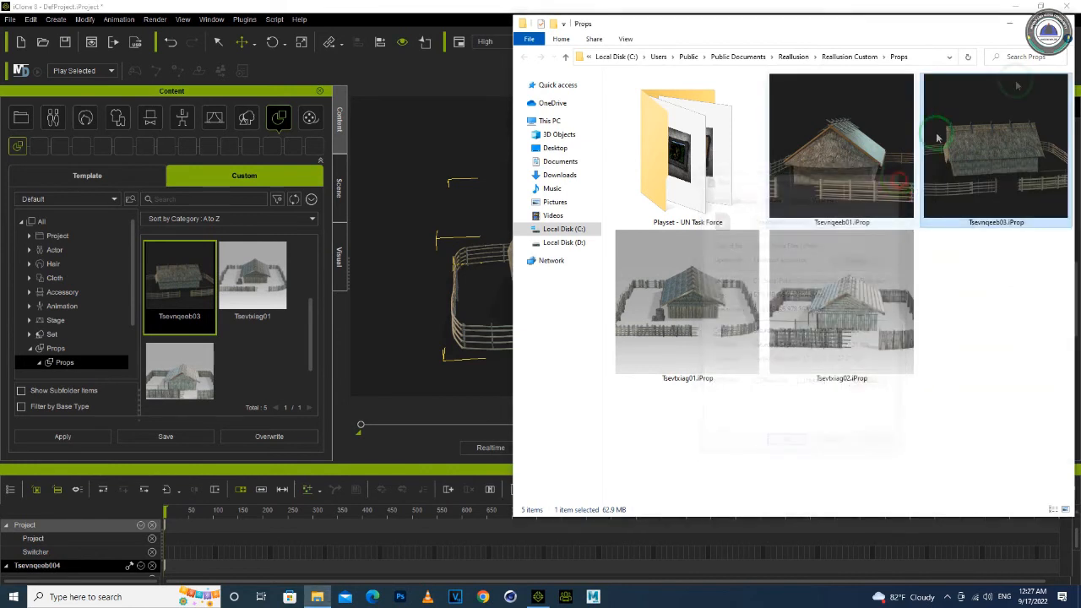
- Delete the Tsevnqeeb004 house and import Tsevnqeeb002.obj from the House002 folder, breaking up its meshes into sub-props
{"action": "left_click", "coordinate": [512, 264]}
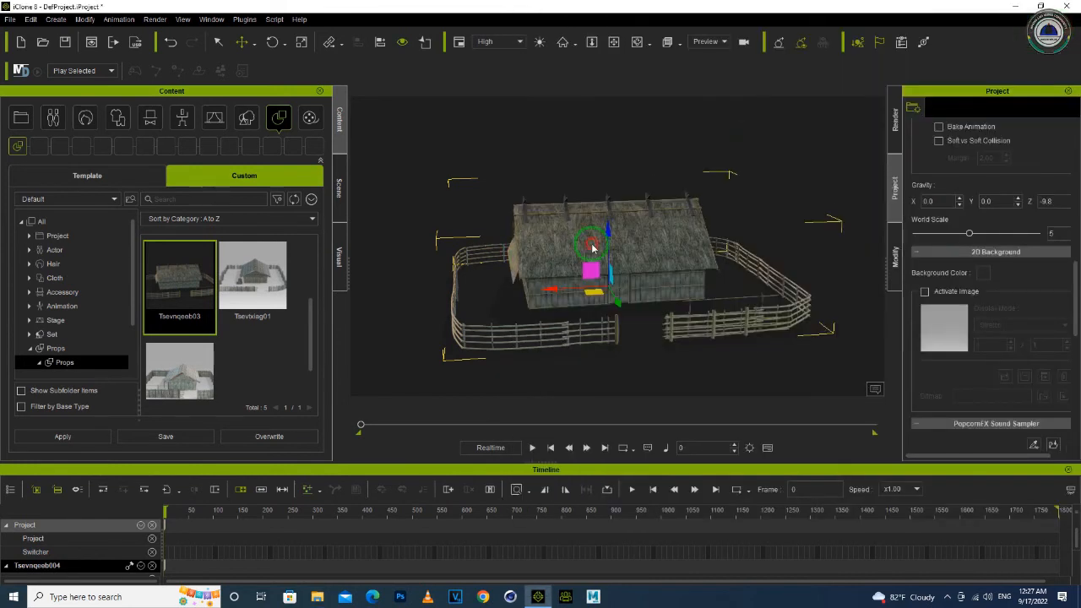
{"action": "key", "text": "Delete"}
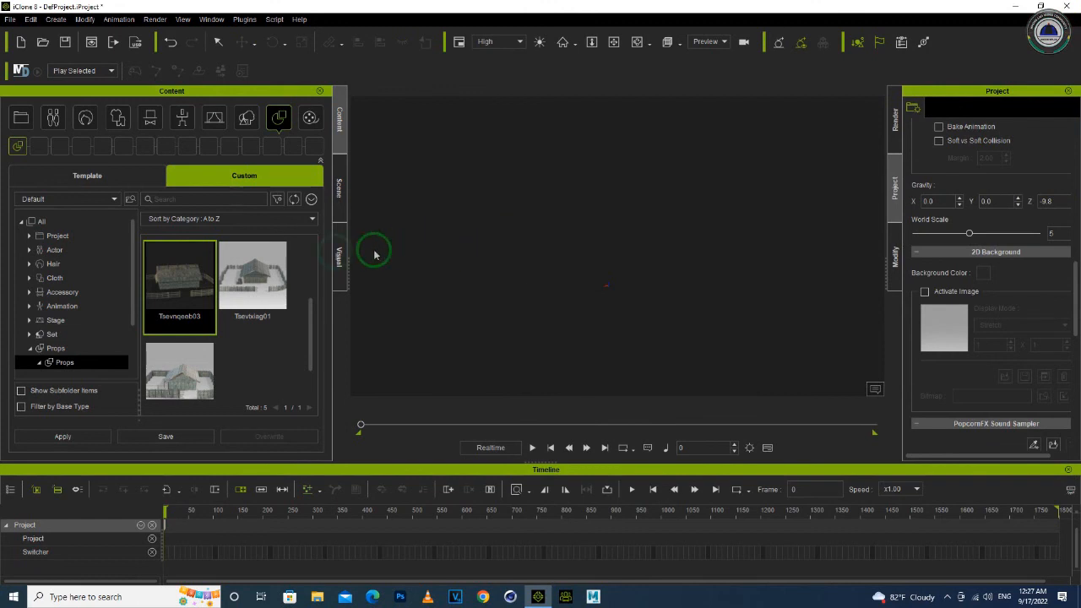
{"action": "left_click", "coordinate": [11, 19]}
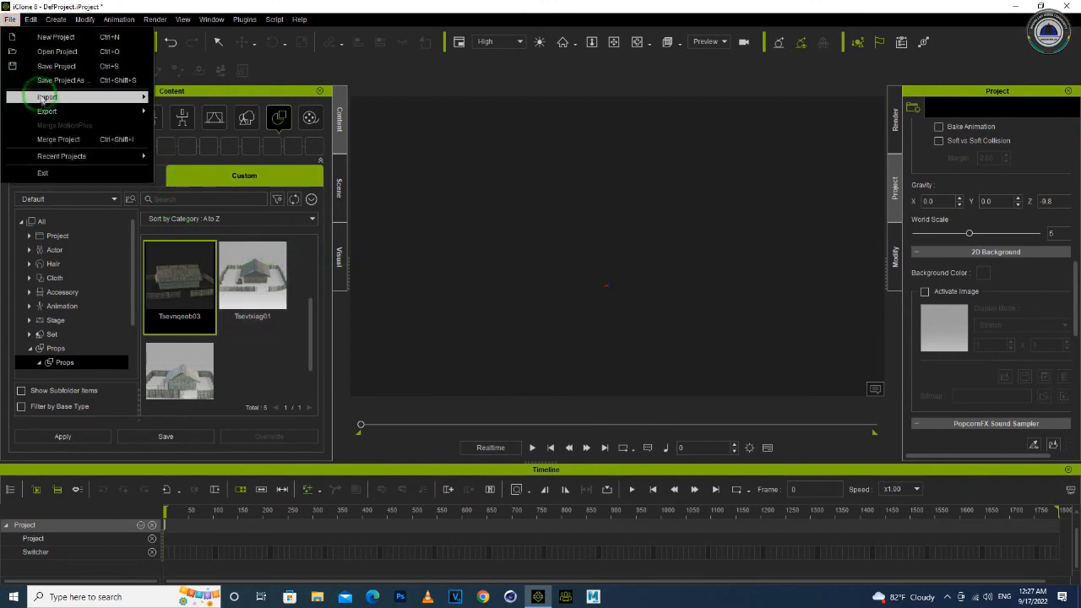
{"action": "mouse_move", "coordinate": [51, 97]}
{"action": "left_click", "coordinate": [193, 102]}
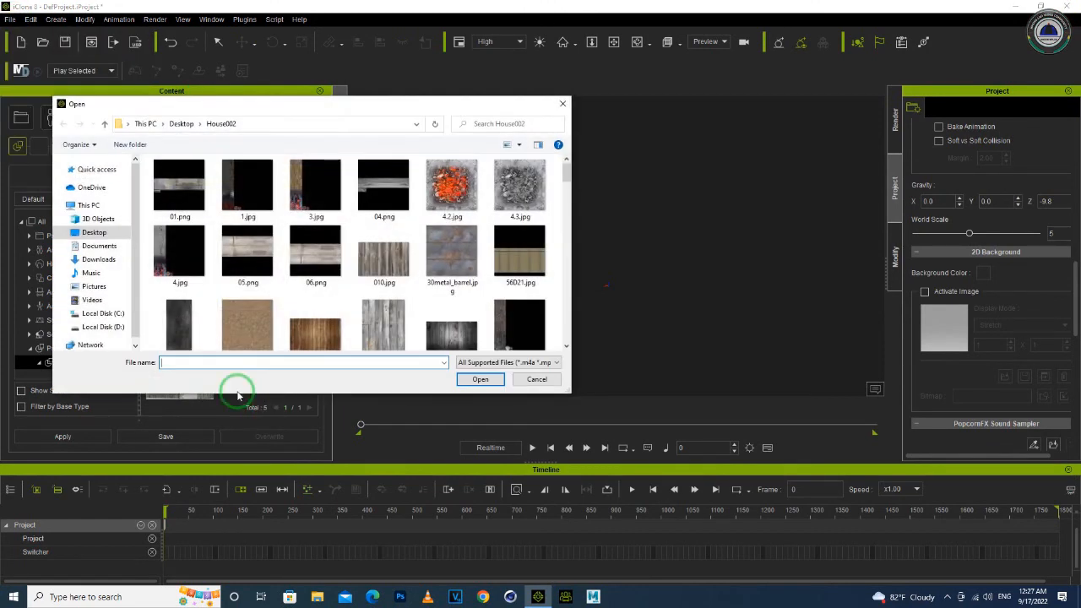
{"action": "type", "text": "ts"}
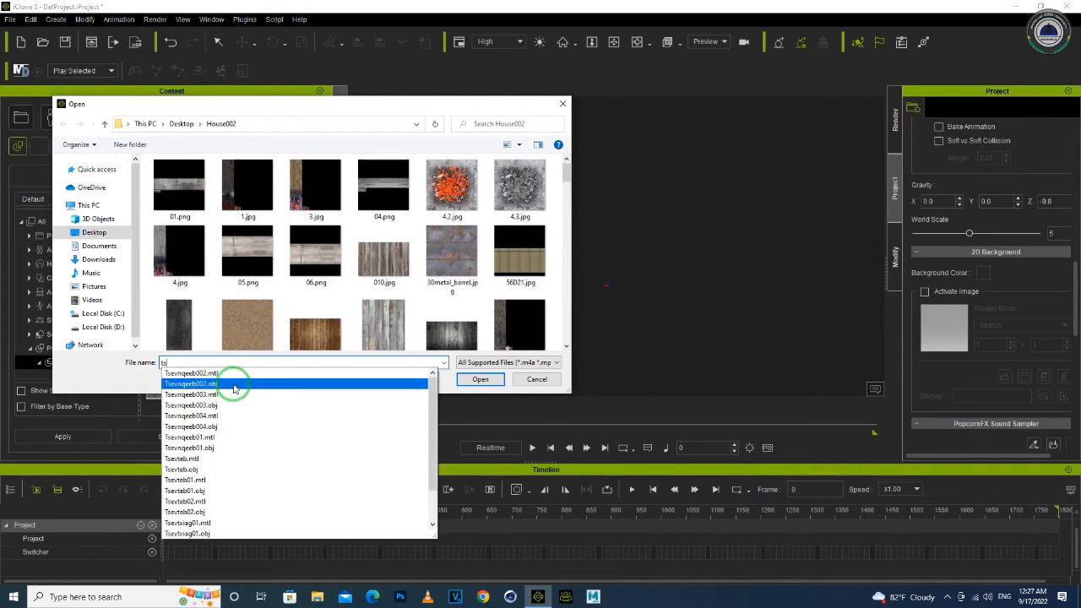
{"action": "left_click", "coordinate": [234, 384]}
{"action": "left_click", "coordinate": [478, 379]}
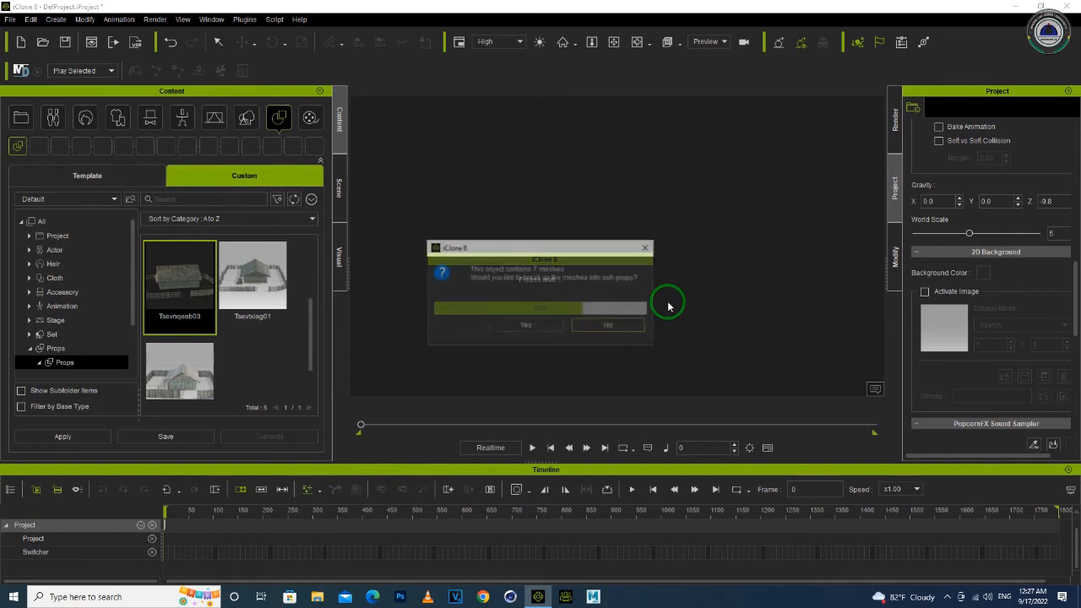
{"action": "left_click", "coordinate": [556, 326]}
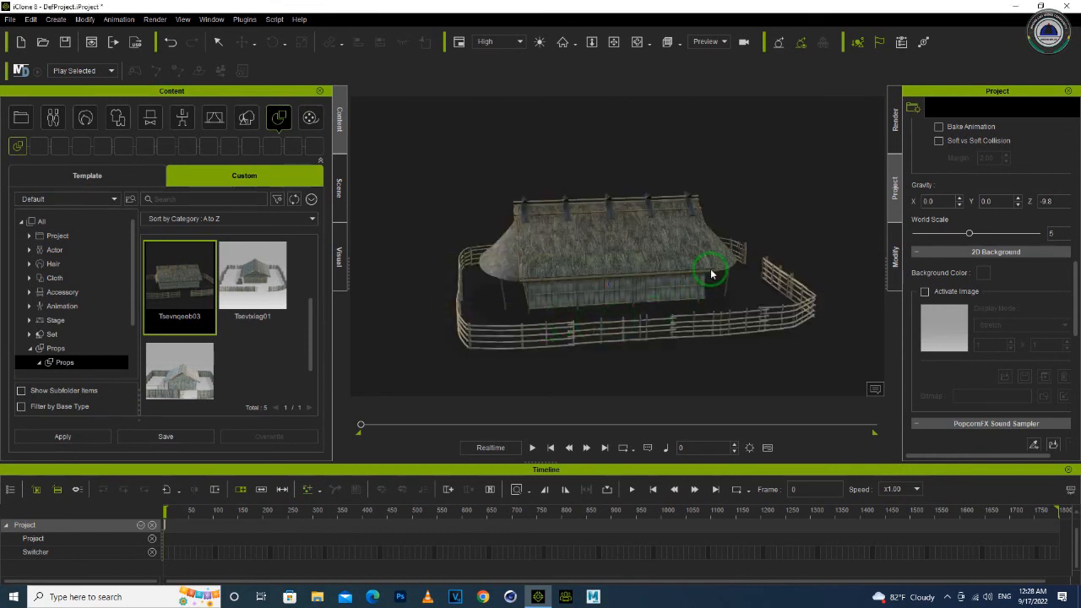
- Select the imported Tsevnqeeb002 house and save it to the custom Props library as Tsevnqeeb02
{"action": "right_click_drag", "start_coordinate": [784, 270], "coordinate": [596, 286]}
{"action": "right_click_drag", "start_coordinate": [731, 319], "coordinate": [554, 284]}
{"action": "left_click", "coordinate": [597, 289]}
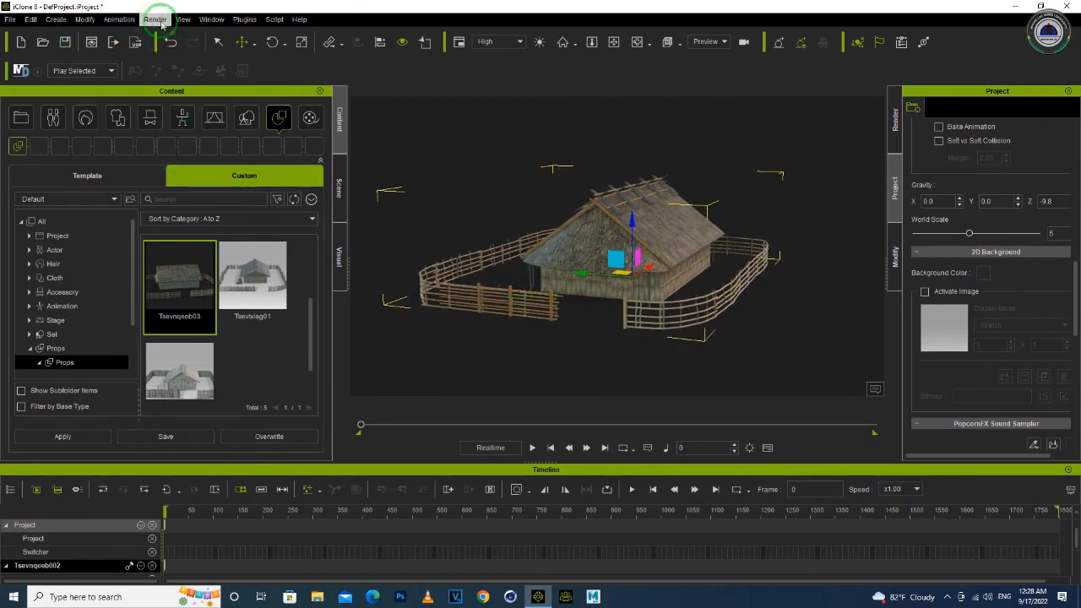
{"action": "left_click", "coordinate": [193, 436]}
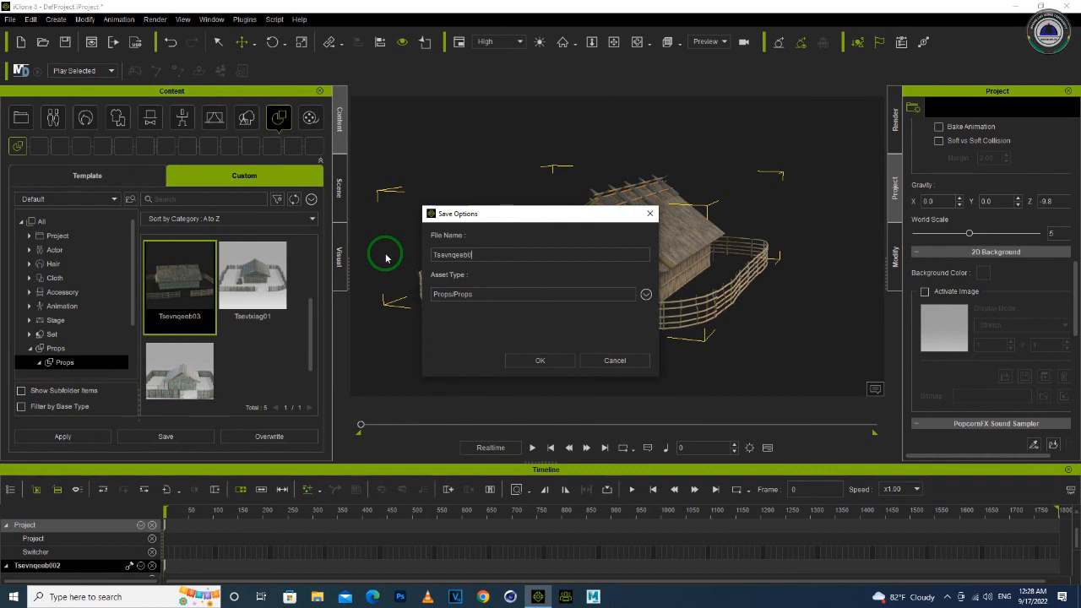
{"action": "type", "text": "Tsevnqeeb02"}
{"action": "key", "text": "Return"}
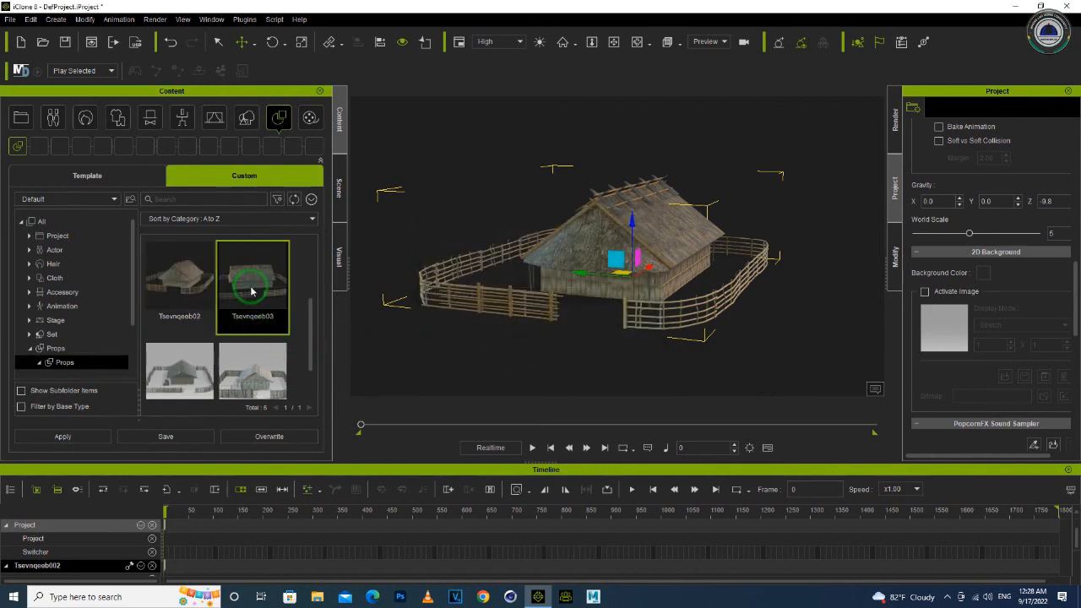
- Show the saved props in a maximized File Explorer window and check the combined size of all the iProp files
{"action": "right_click", "coordinate": [259, 293]}
{"action": "left_click", "coordinate": [289, 437]}
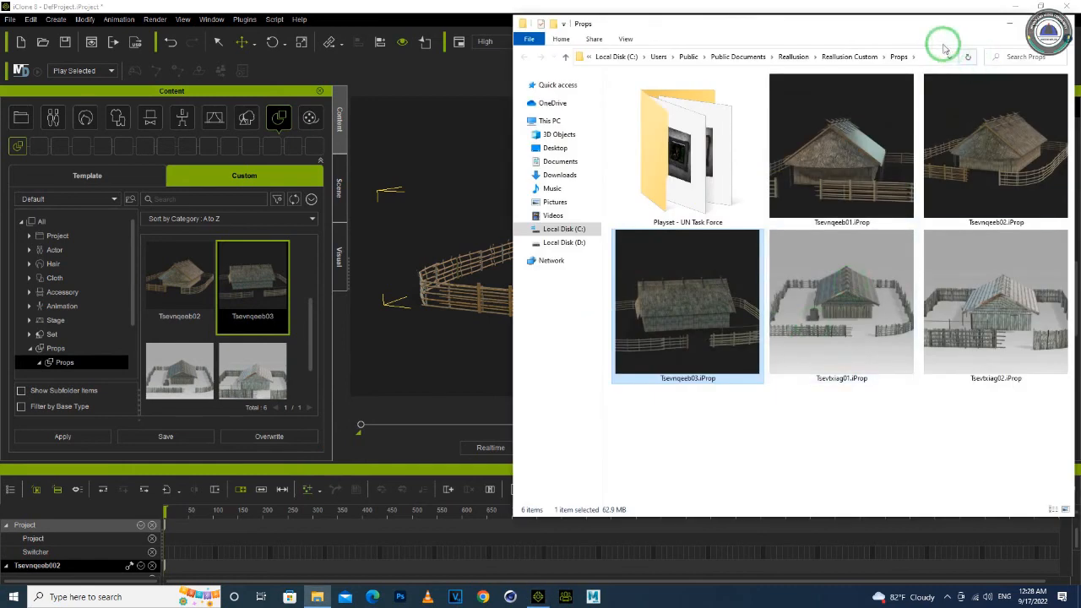
{"action": "left_click", "coordinate": [1040, 22]}
{"action": "left_click_drag", "start_coordinate": [988, 292], "coordinate": [338, 98]}
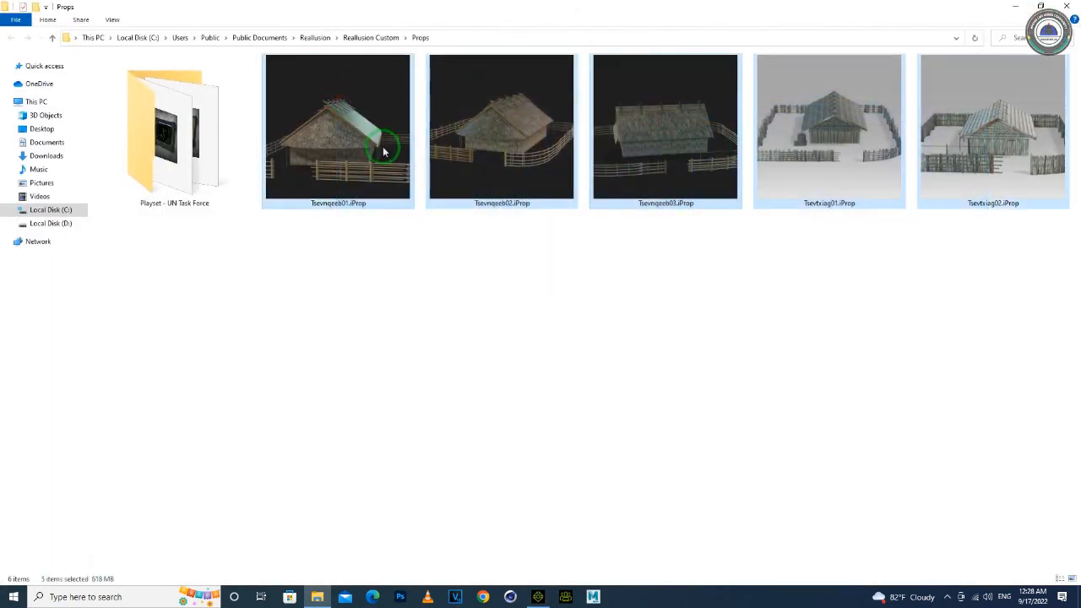
{"action": "left_click", "coordinate": [450, 281]}
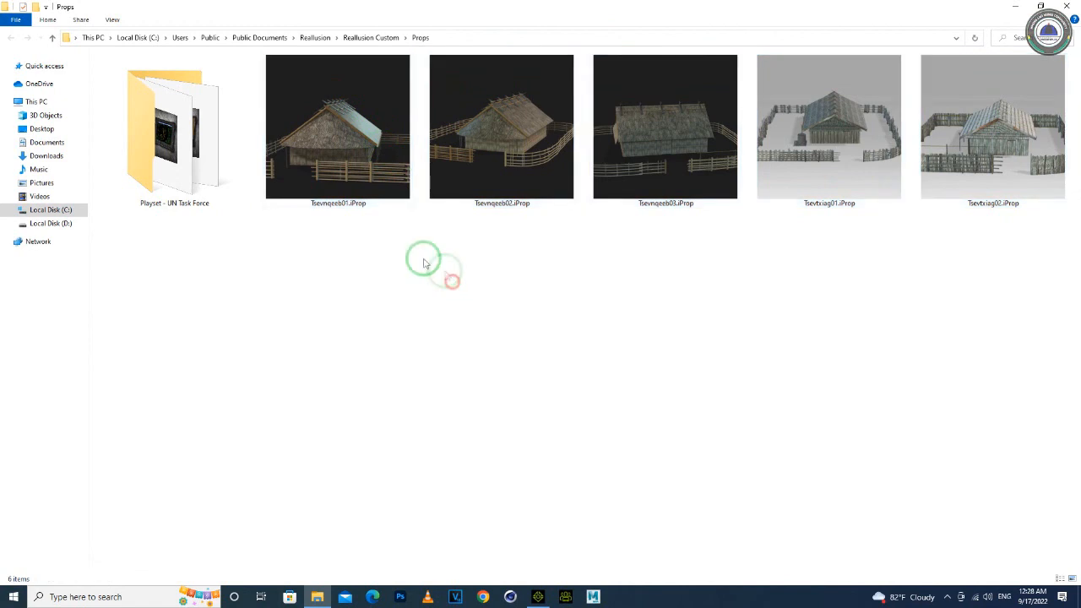
- Check the individual file size of each saved Tsevnqeeb and Tsevtxiag iProp file
{"action": "left_click", "coordinate": [338, 171]}
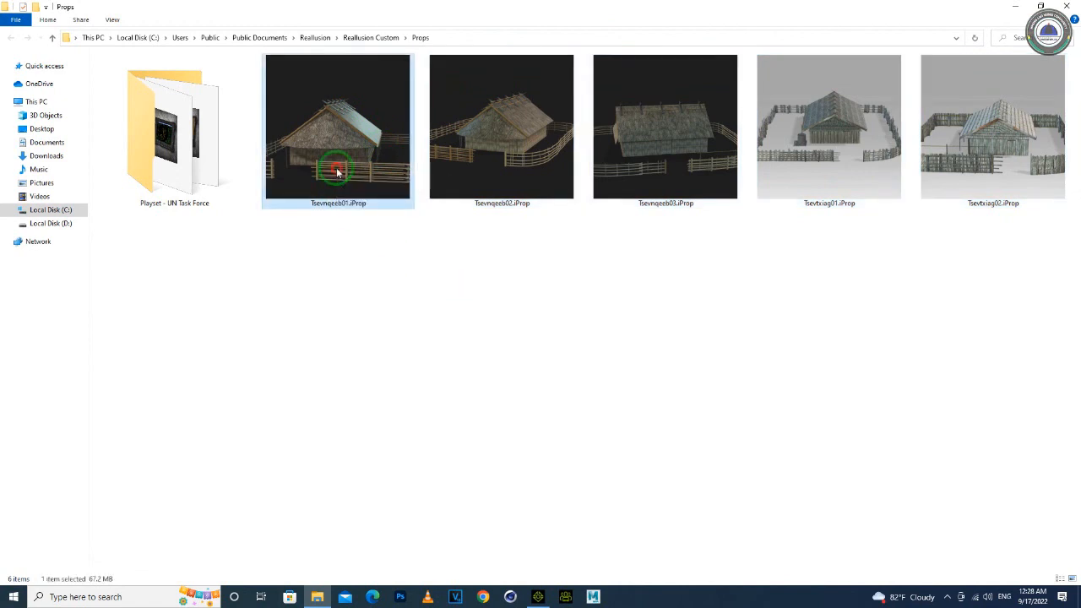
{"action": "left_click", "coordinate": [454, 169]}
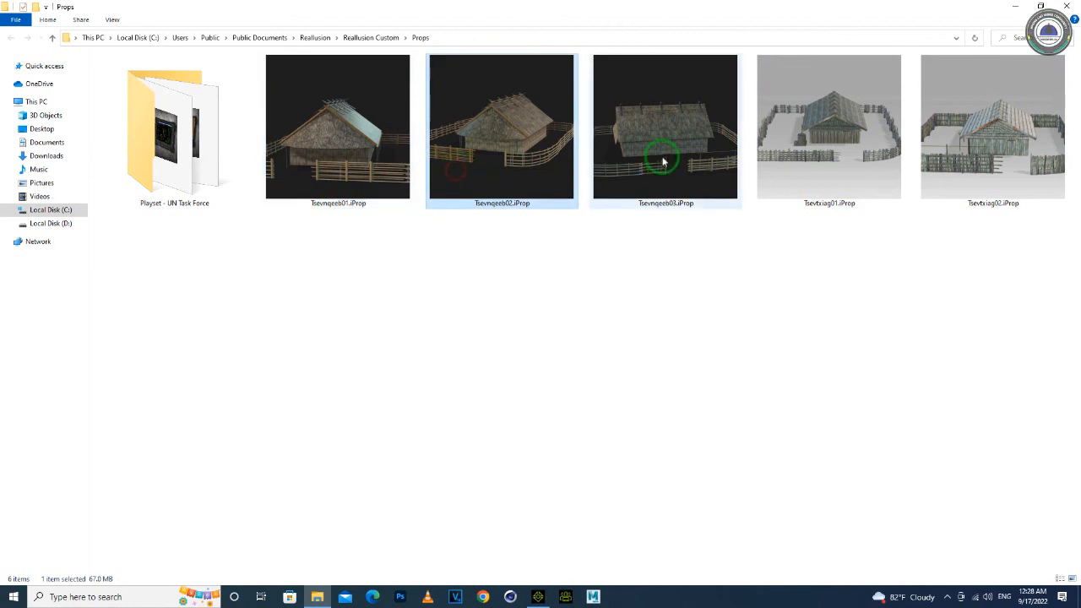
{"action": "left_click", "coordinate": [663, 162]}
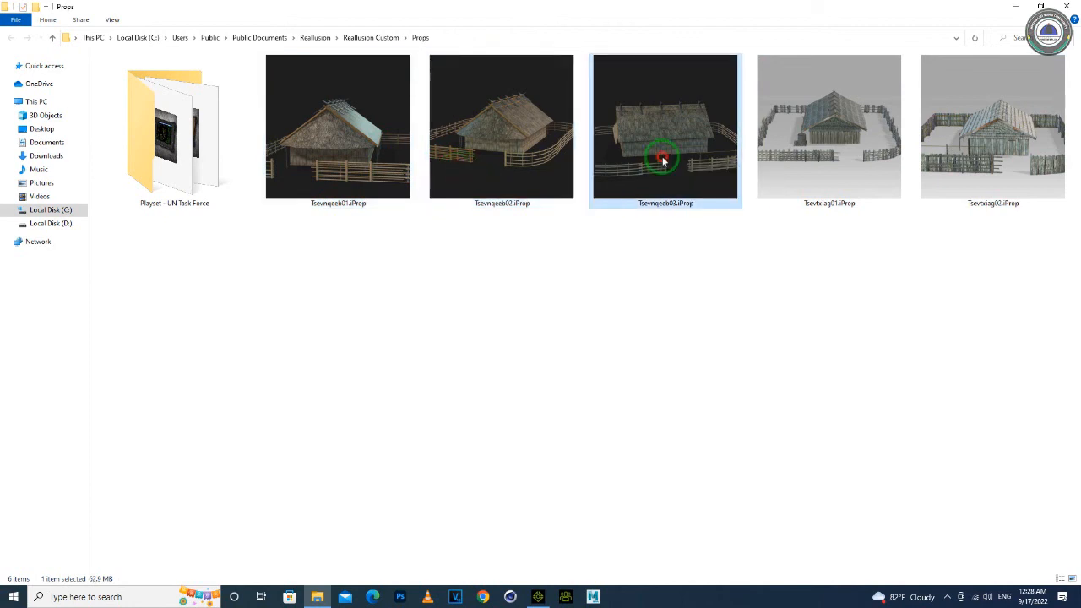
{"action": "left_click", "coordinate": [818, 160]}
{"action": "left_click", "coordinate": [953, 167]}
{"action": "left_click", "coordinate": [825, 163]}
{"action": "left_click", "coordinate": [622, 161]}
{"action": "left_click", "coordinate": [438, 162]}
{"action": "left_click", "coordinate": [364, 160]}
- Clear the file selection in the Props folder and switch back to iClone
{"action": "left_click", "coordinate": [774, 278]}
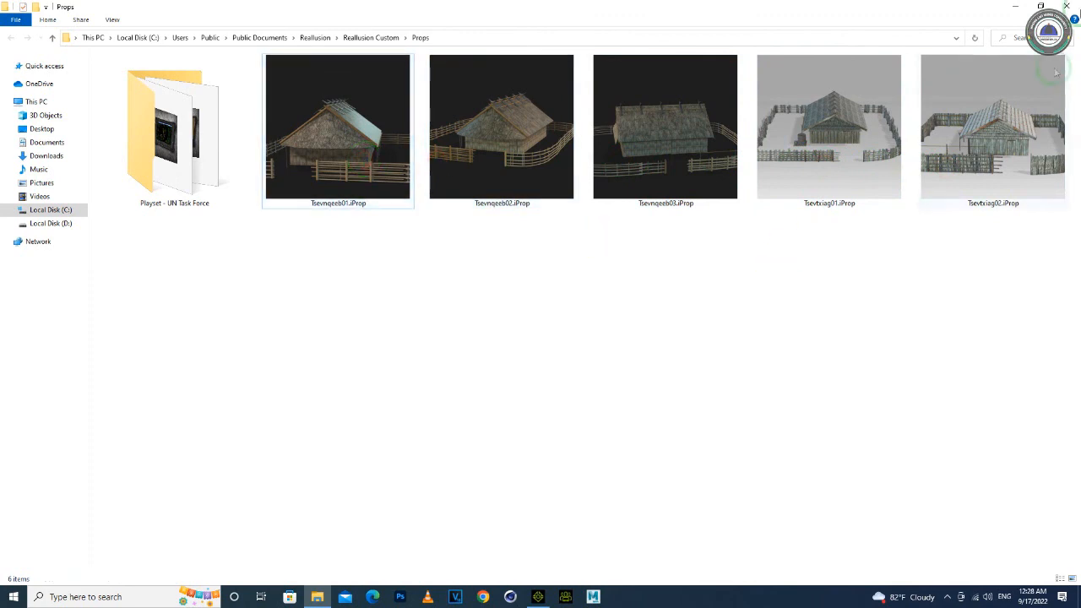
{"action": "left_click_drag", "start_coordinate": [958, 368], "coordinate": [406, 293]}
{"action": "left_click", "coordinate": [417, 354]}
{"action": "left_click", "coordinate": [538, 596]}
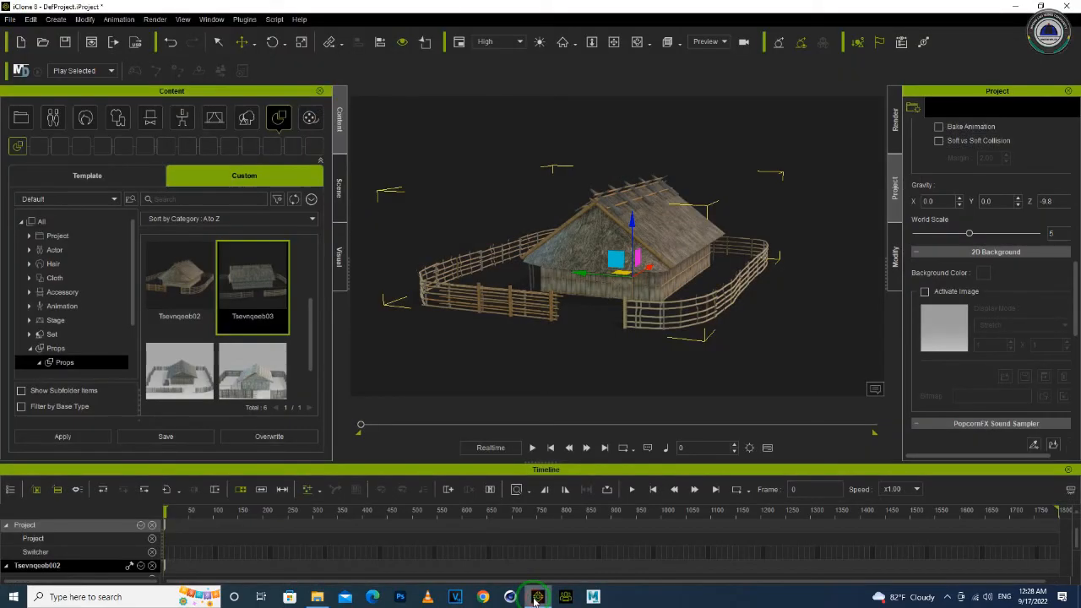
{"action": "left_click", "coordinate": [948, 597]}
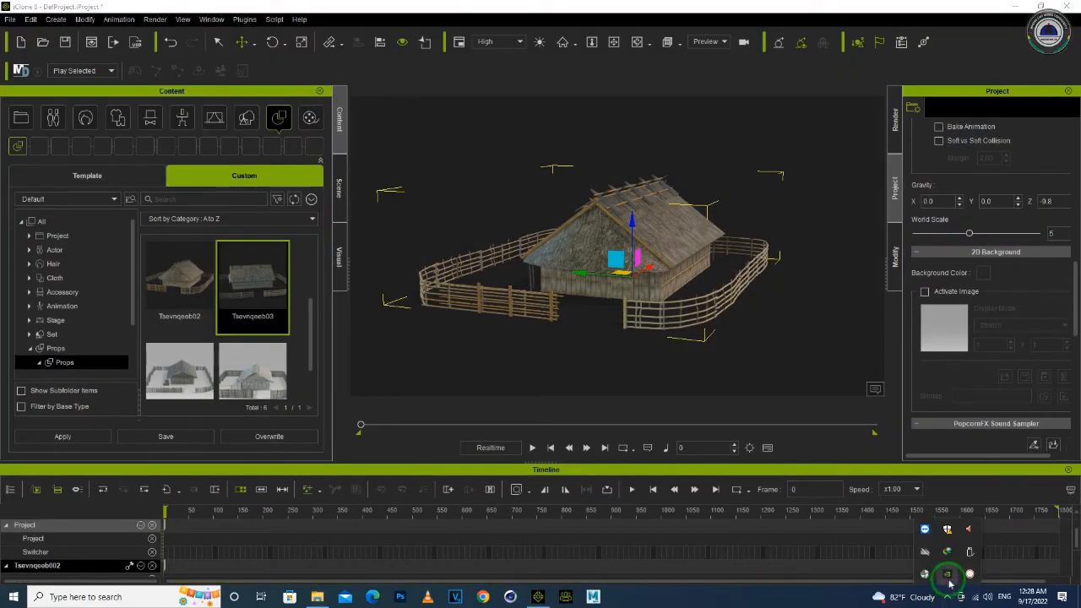